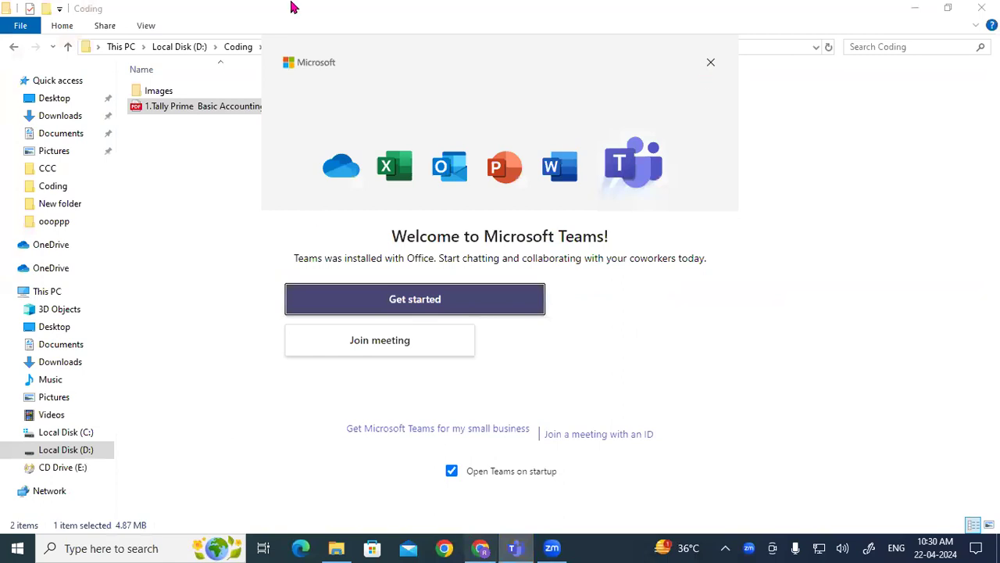
# Review the Tally Prime PDF's Masters and Group definitions and the explanations of the primary groups and sub groups, down to the Ledger section.
pyautogui.click(290, 6)
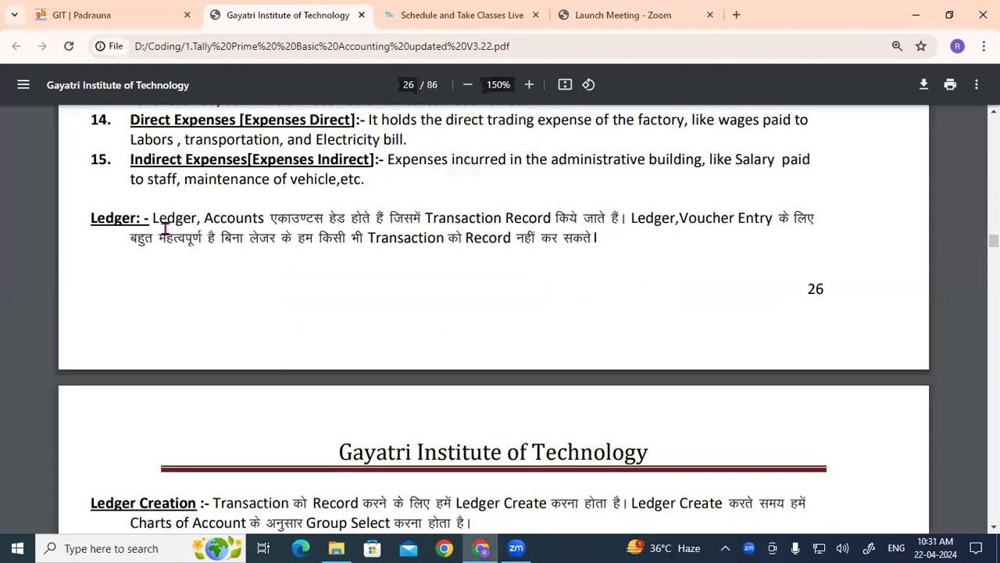
pyautogui.scroll(2, 165, 226)
pyautogui.scroll(2, 165, 222)
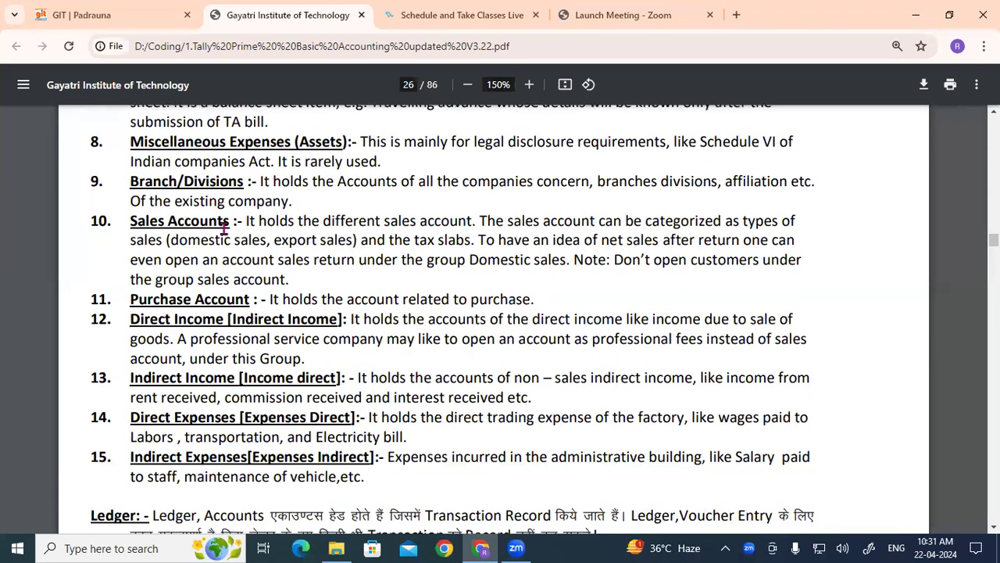
pyautogui.scroll(5, 219, 228)
pyautogui.scroll(5, 224, 229)
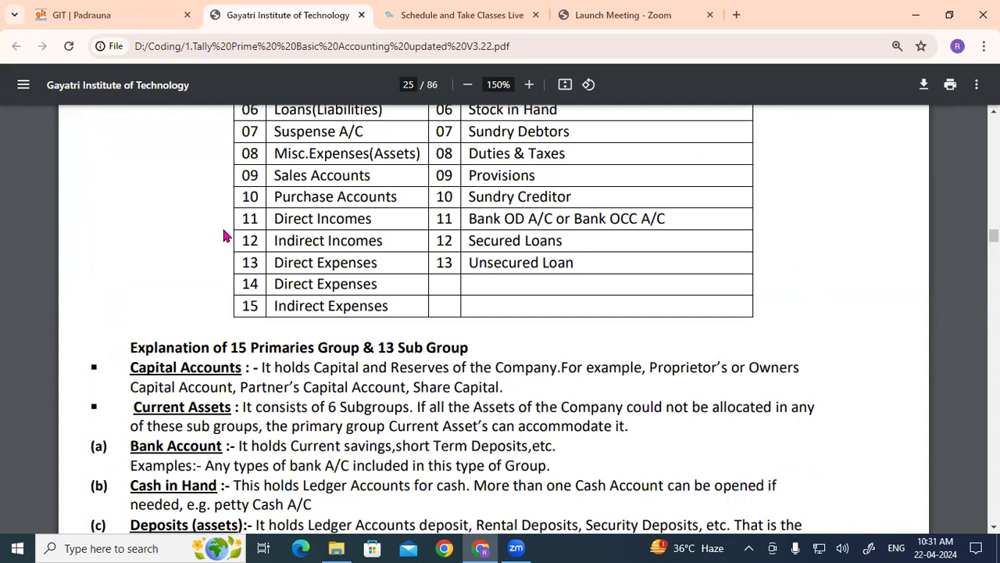
pyautogui.scroll(8, 225, 259)
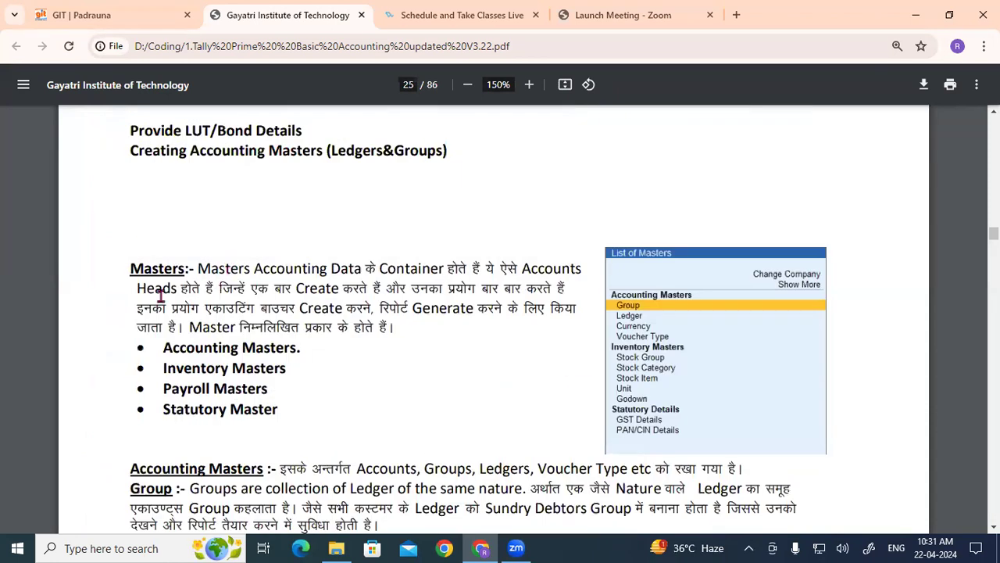
pyautogui.scroll(-4, 132, 313)
pyautogui.moveTo(128, 279); pyautogui.dragTo(239, 326)
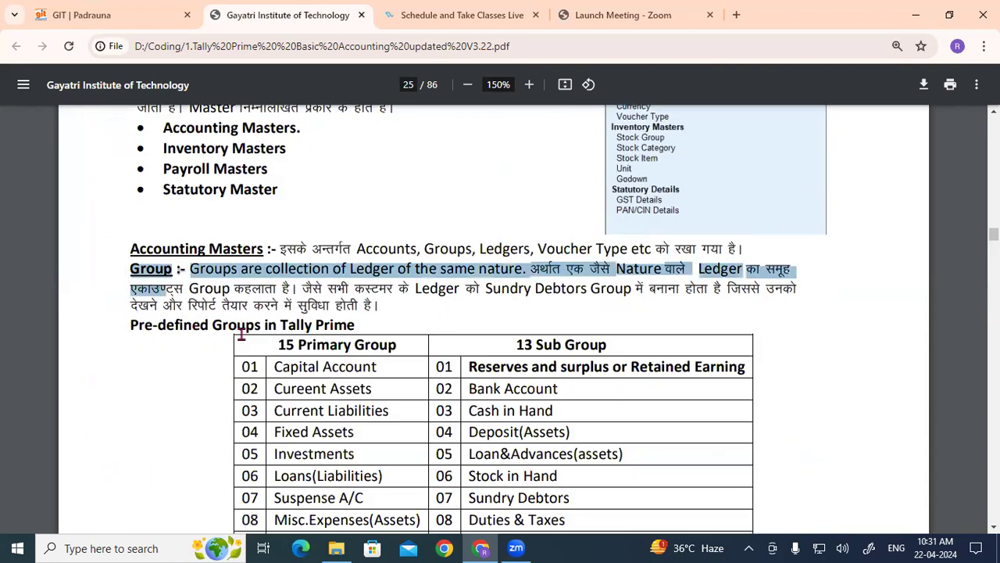
pyautogui.scroll(-3, 239, 328)
pyautogui.scroll(-10, 242, 334)
pyautogui.scroll(-6, 243, 340)
pyautogui.scroll(-2, 243, 340)
# Read through the Ledger definition on page 26, highlighting its phrases on account heads, voucher entry and recording transactions.
pyautogui.moveTo(94, 291); pyautogui.dragTo(360, 291)
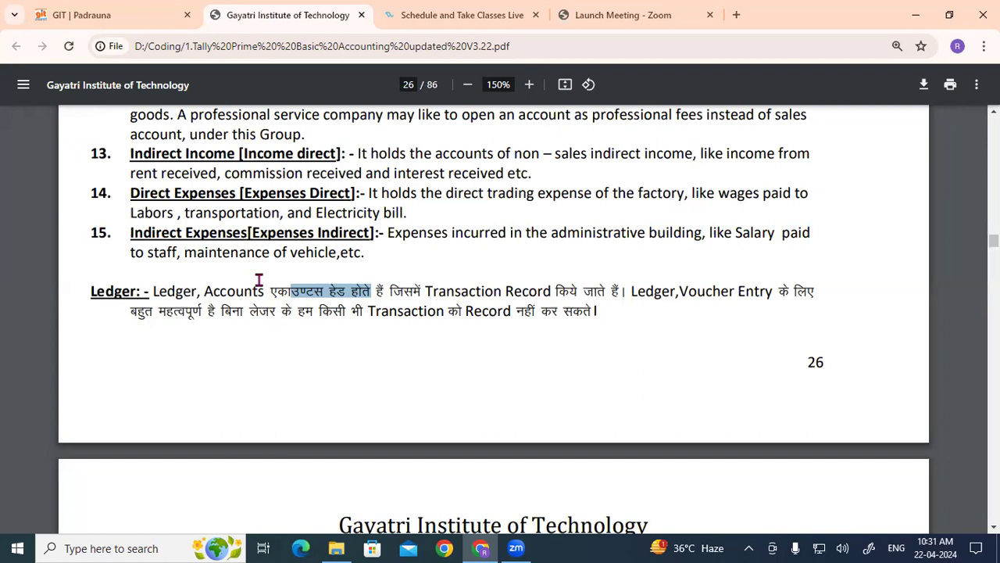
pyautogui.moveTo(393, 291); pyautogui.dragTo(208, 313)
pyautogui.click(632, 296)
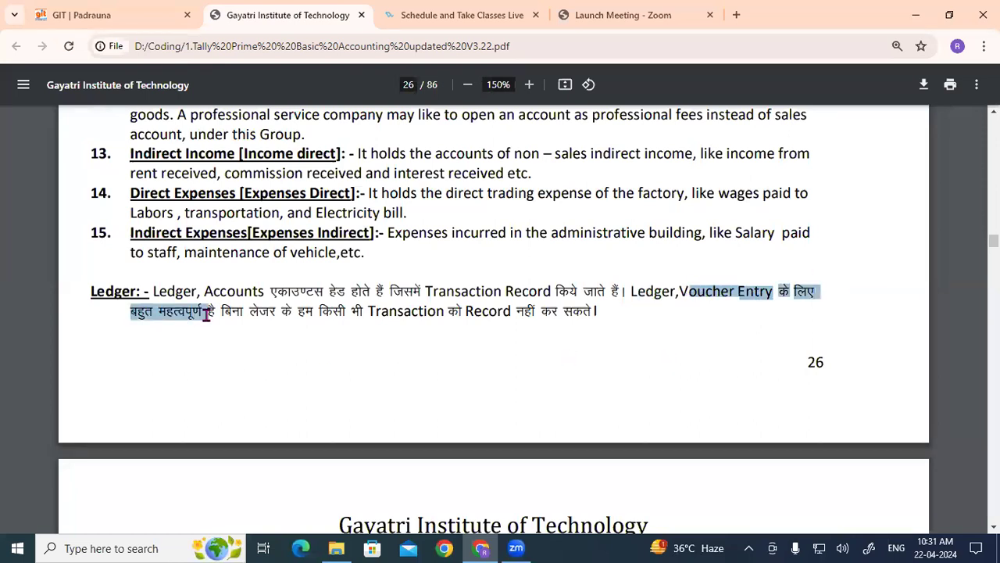
pyautogui.moveTo(207, 313); pyautogui.dragTo(209, 313)
pyautogui.moveTo(631, 292); pyautogui.dragTo(679, 292)
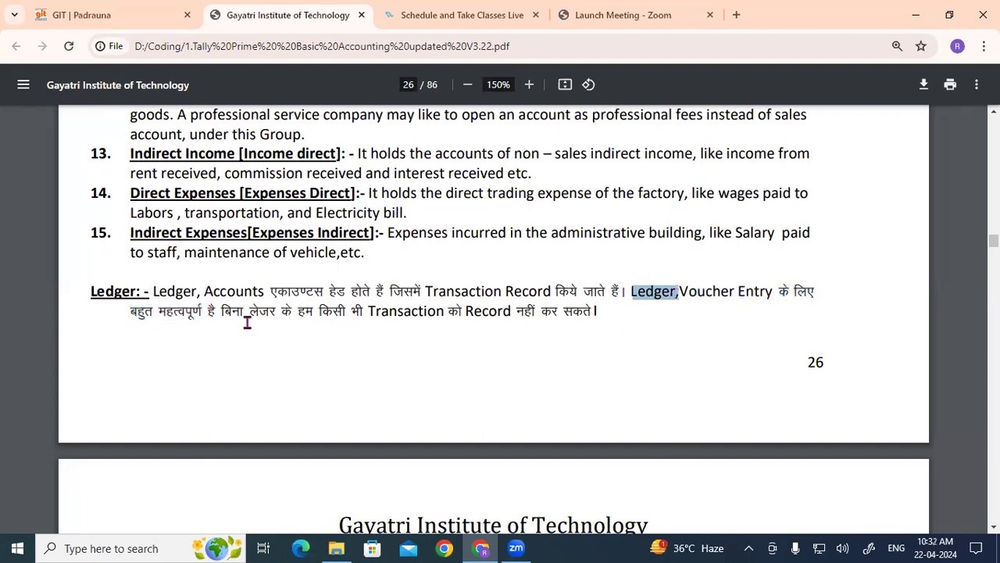
pyautogui.moveTo(226, 312); pyautogui.dragTo(595, 310)
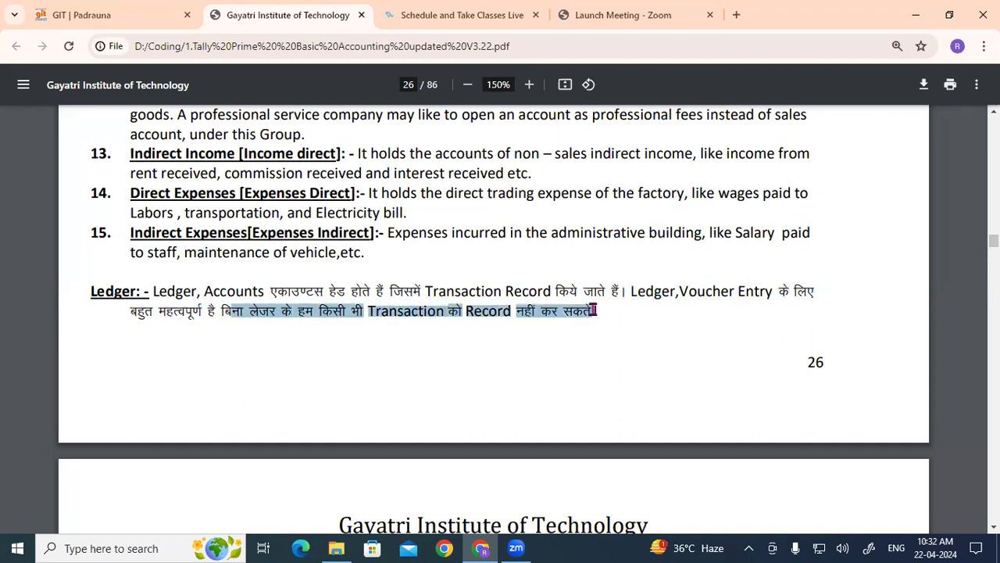
pyautogui.click(632, 310)
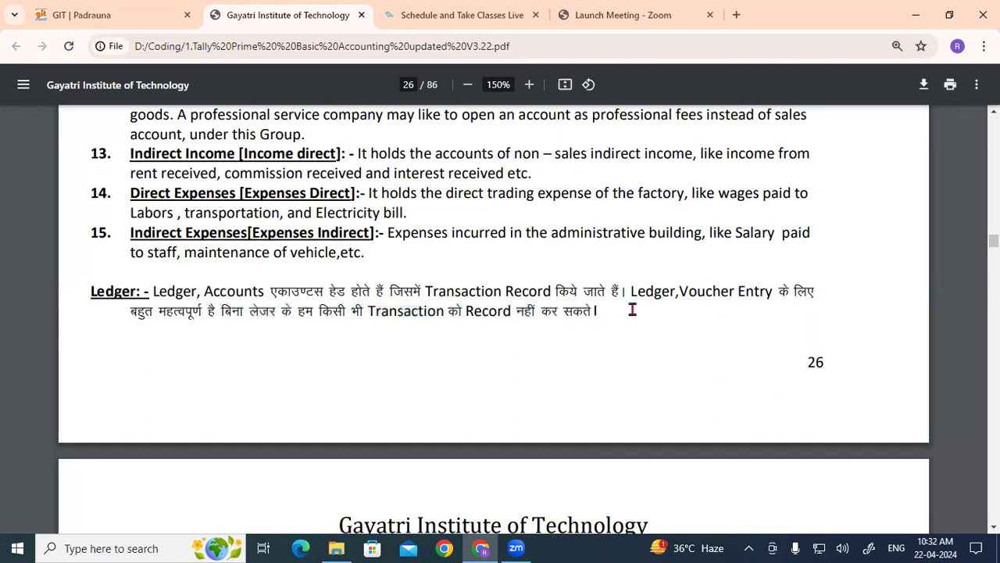
# Open a blank Notepad document and maximize its window.
pyautogui.press('super+r')
pyautogui.write('notepad')
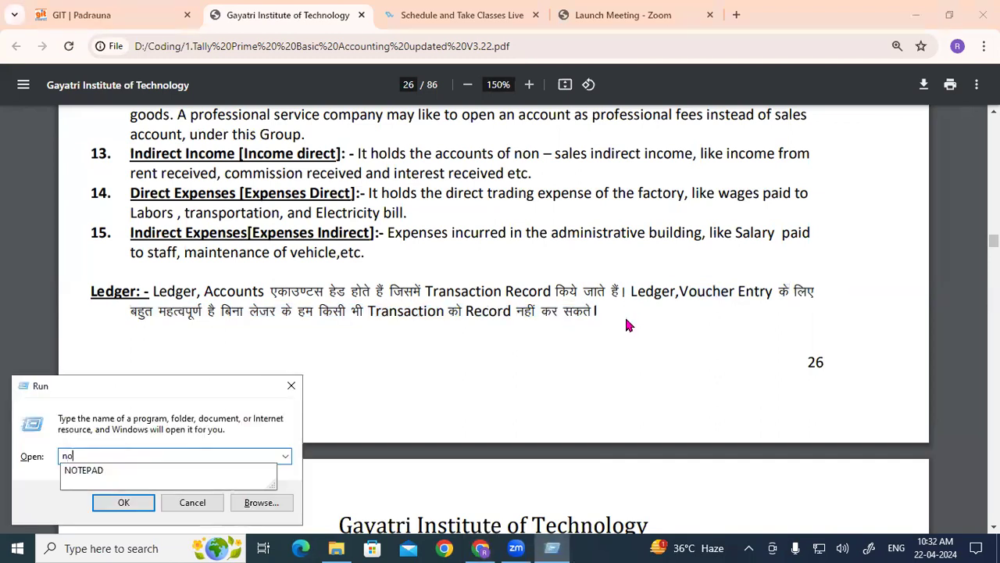
pyautogui.press('Return')
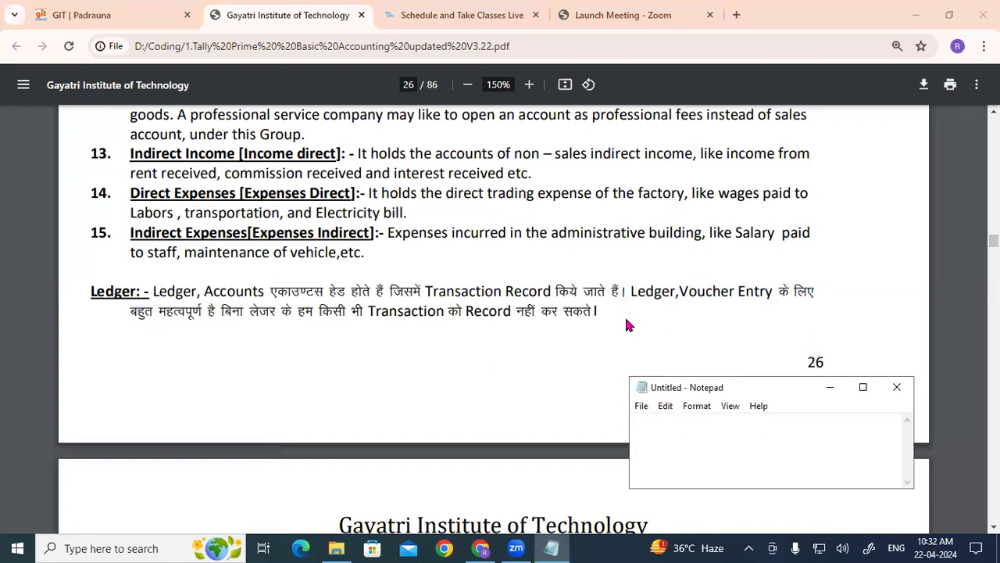
pyautogui.press('super+Up')
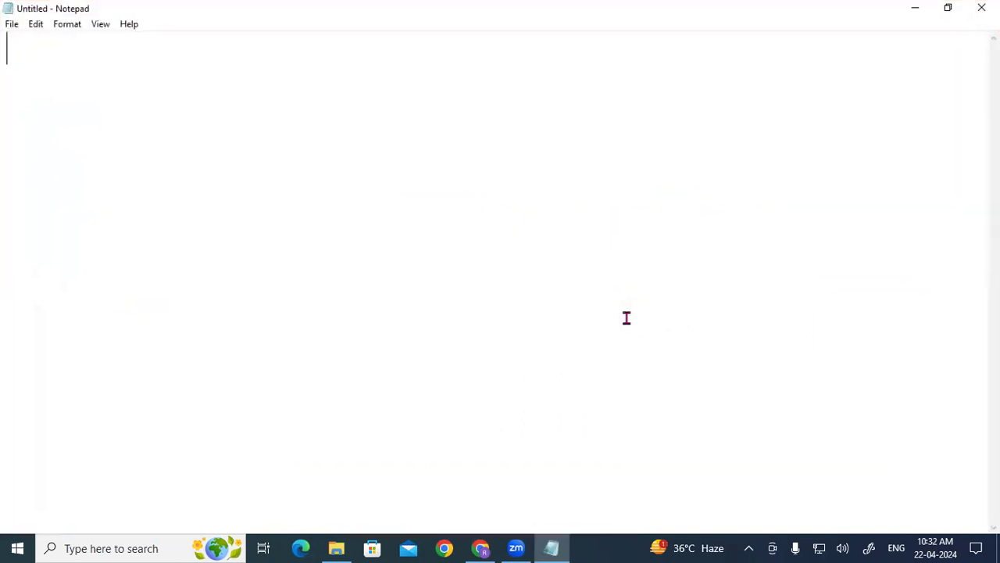
# Begin the sample transaction in the blank document with "As on 1 April 2024" followed by "Purchase goods from".
pyautogui.write('As on 1 Ap')
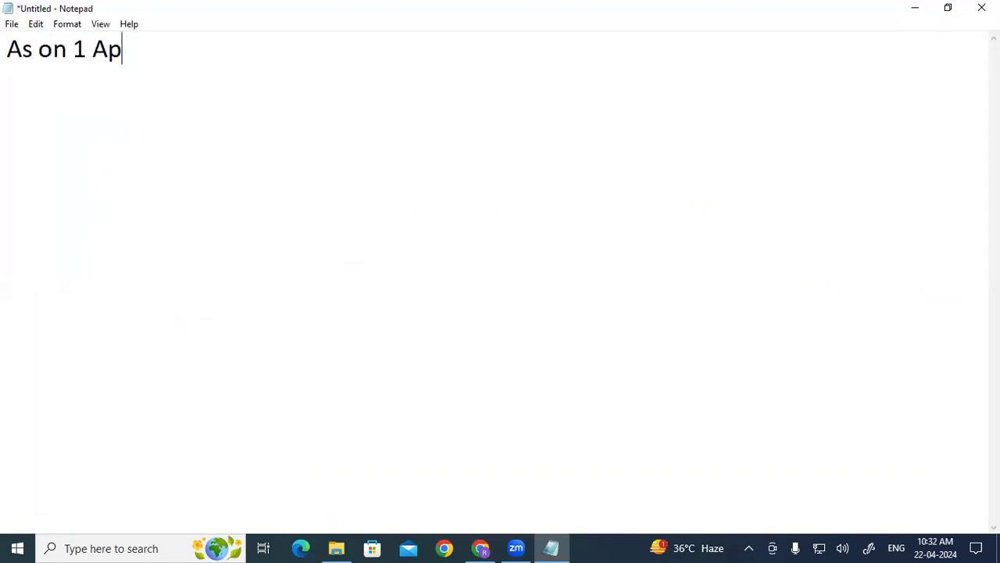
pyautogui.write('ril 2024    ')
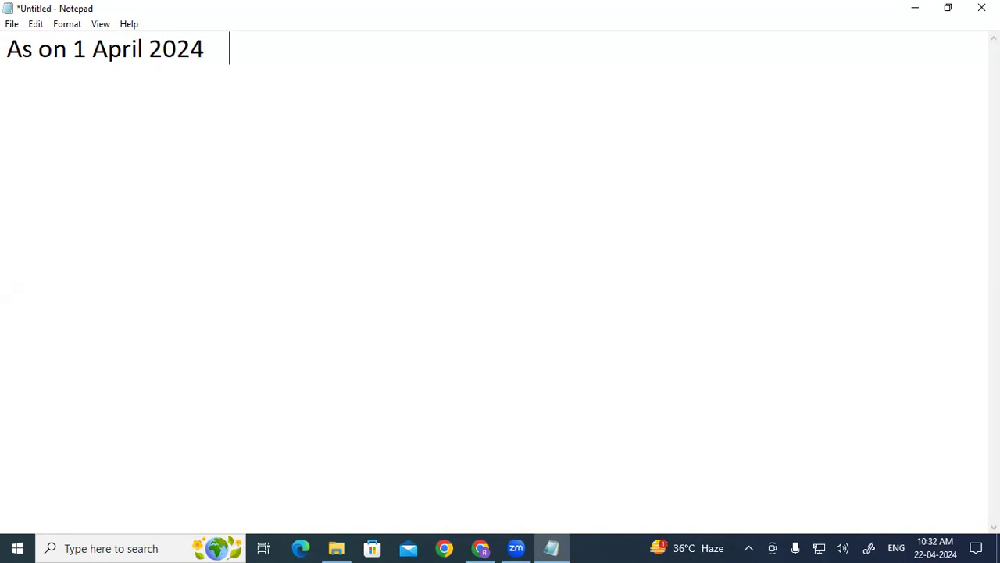
pyautogui.write('Purchase ')
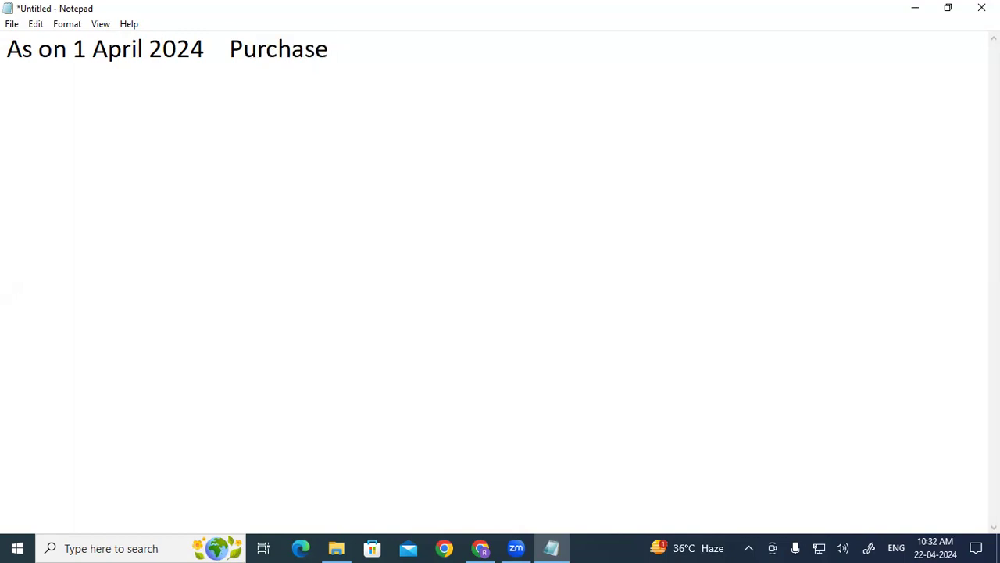
pyautogui.write('G')
pyautogui.press('BackSpace')
pyautogui.write('goods gr')
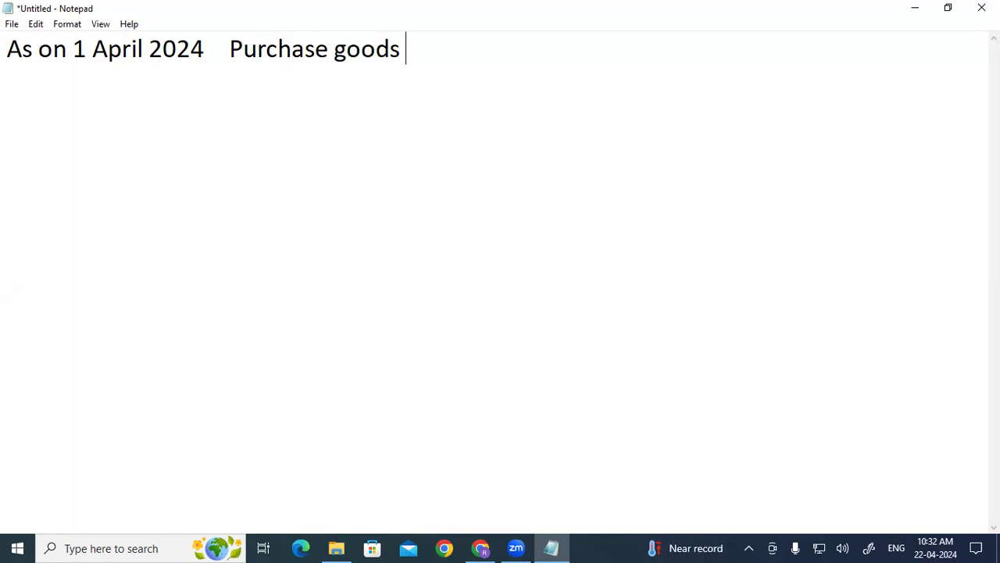
pyautogui.write('om')
pyautogui.press('BackSpace')
pyautogui.press('BackSpace')
pyautogui.press('BackSpace')
pyautogui.press('BackSpace')
pyautogui.write('from ')
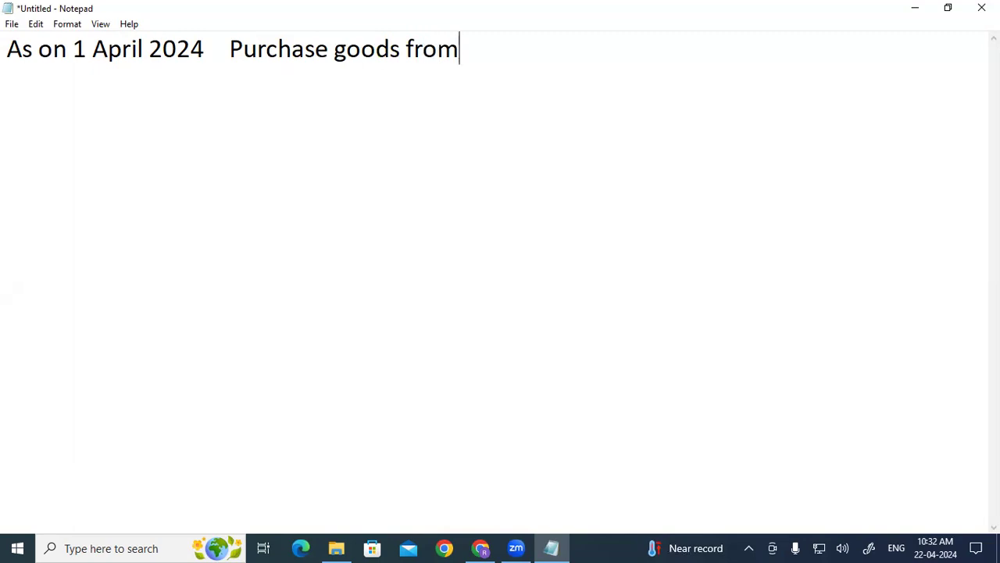
# Complete the transaction sentence with the supplier's name and "for rs 10000 on cradit.".
pyautogui.write('mr. mohan')
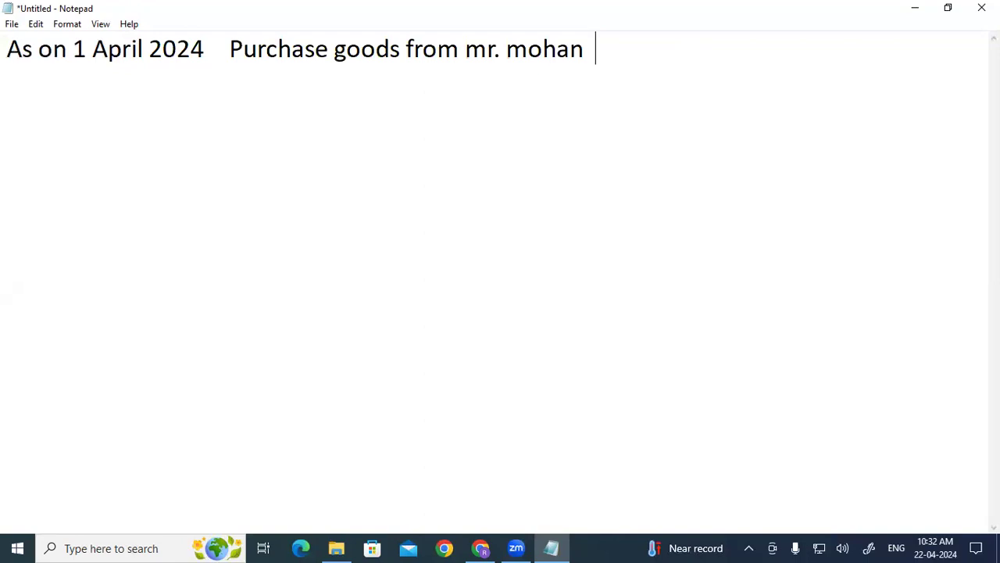
pyautogui.write('for rs')
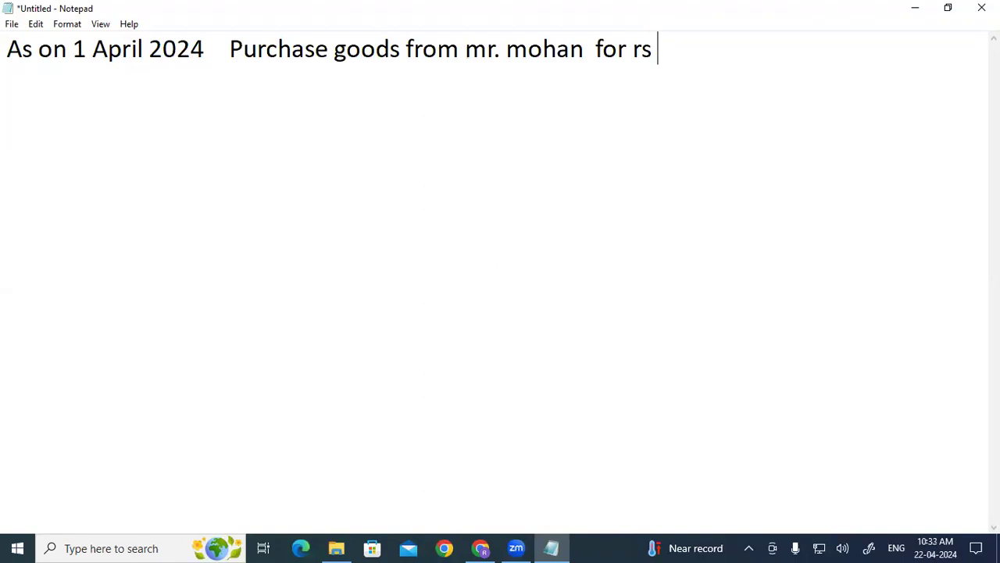
pyautogui.write(' 10000')
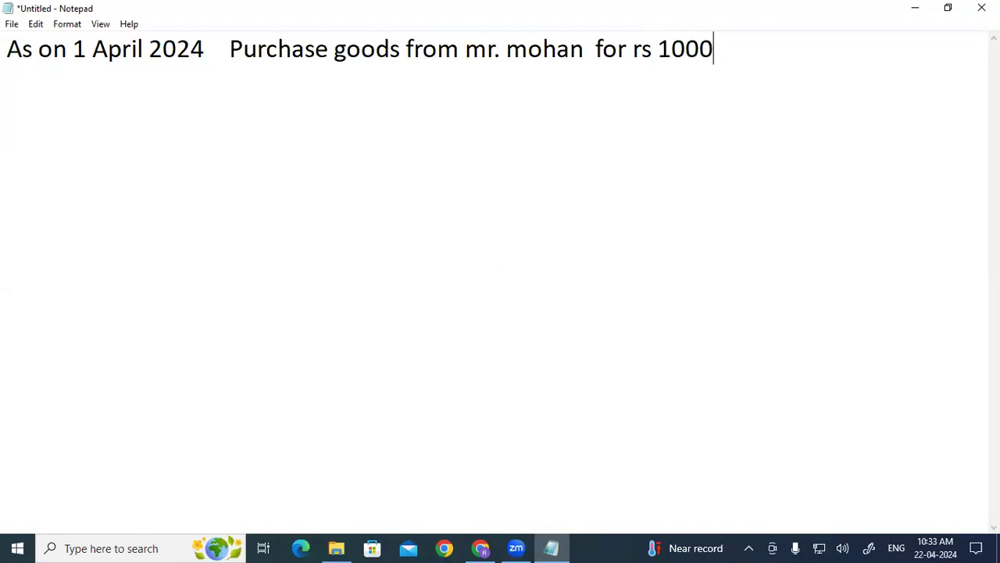
pyautogui.write('.')
pyautogui.press('BackSpace')
pyautogui.write('on crad')
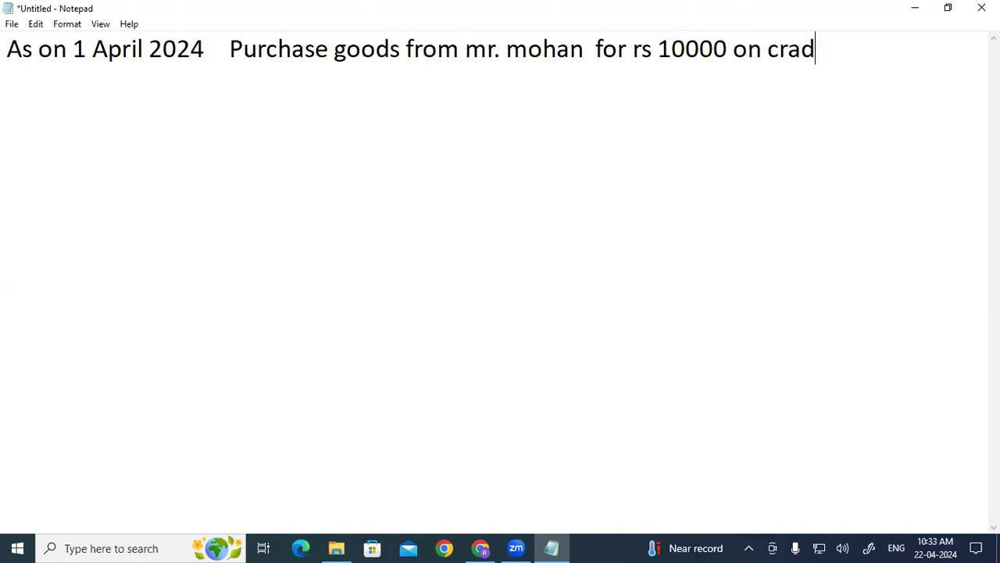
pyautogui.write('it.')
# Handwrite a circled "Voucher" annotation below the transaction and underline the whole typed sentence.
pyautogui.moveTo(153, 301)
pyautogui.mouseDown()
pyautogui.moveTo(243, 291)
pyautogui.moveTo(281, 270)
pyautogui.mouseUp()
pyautogui.moveTo(201, 243)
pyautogui.mouseDown()
pyautogui.moveTo(311, 316)
pyautogui.moveTo(131, 244)
pyautogui.mouseUp()
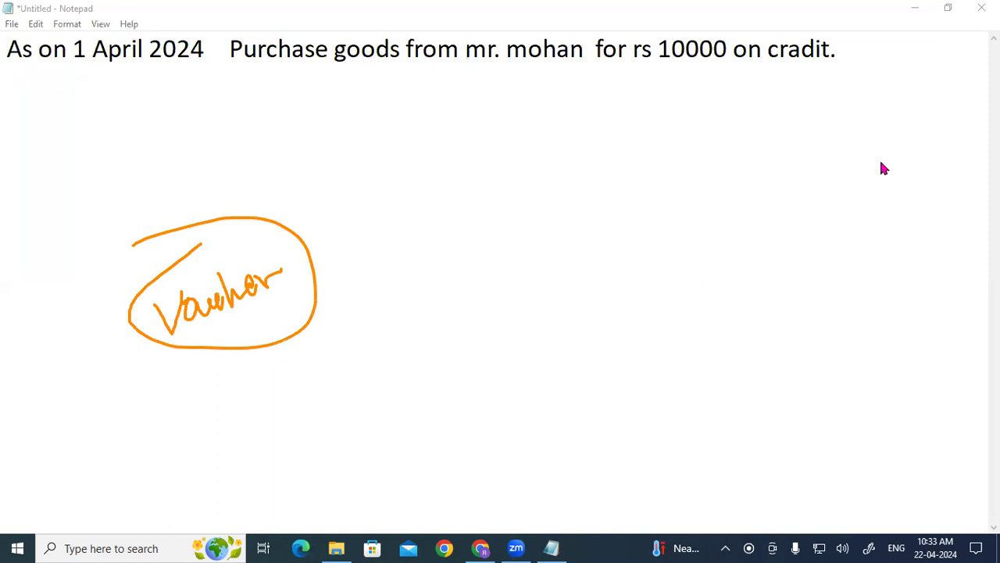
pyautogui.moveTo(17, 73); pyautogui.dragTo(791, 65)
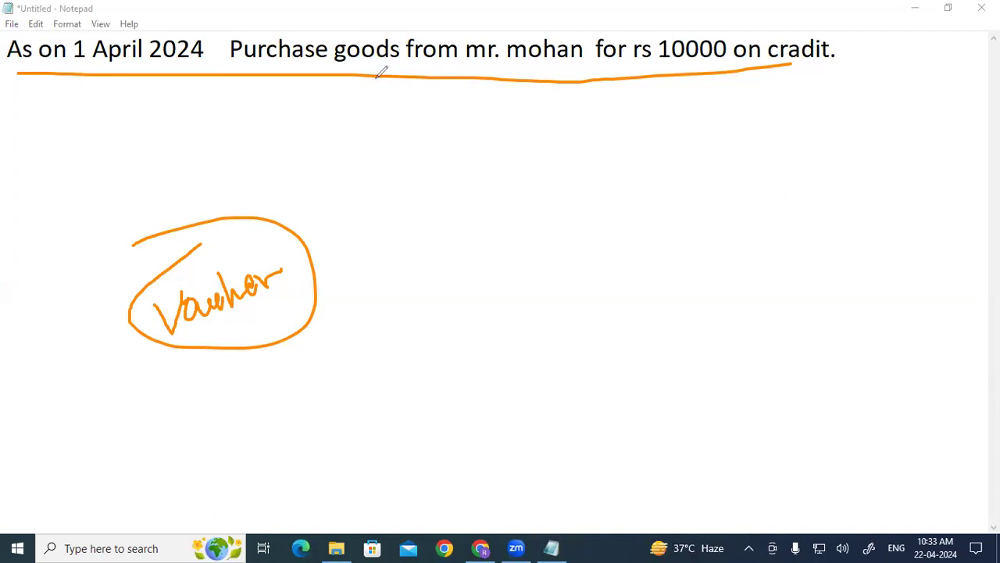
# Handwrite "Purchase" and the supplier's name beneath the sentence, one under the other, and underline the name.
pyautogui.moveTo(215, 100)
pyautogui.mouseDown()
pyautogui.moveTo(214, 125)
pyautogui.moveTo(223, 108)
pyautogui.moveTo(225, 121)
pyautogui.moveTo(268, 99)
pyautogui.moveTo(306, 100)
pyautogui.moveTo(307, 111)
pyautogui.mouseUp()
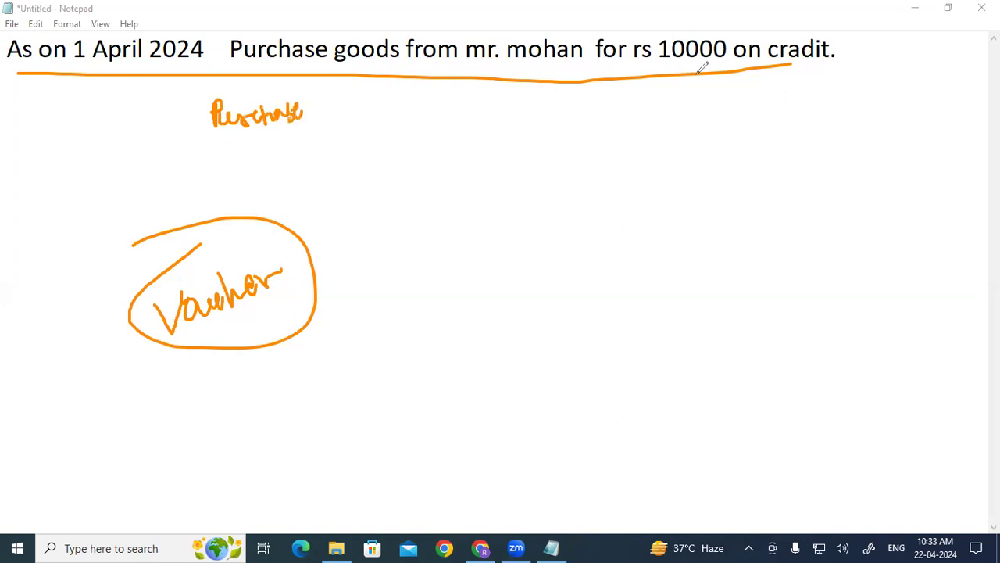
pyautogui.moveTo(223, 167)
pyautogui.mouseDown()
pyautogui.moveTo(254, 173)
pyautogui.moveTo(302, 155)
pyautogui.moveTo(300, 170)
pyautogui.mouseUp()
pyautogui.moveTo(207, 204); pyautogui.dragTo(287, 187)
pyautogui.click(202, 123)
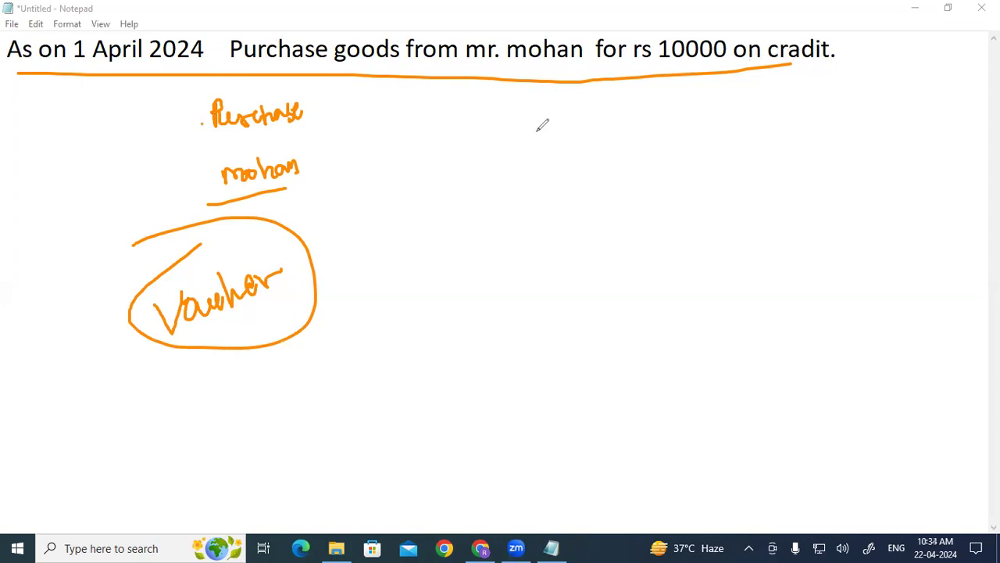
pyautogui.moveTo(225, 200); pyautogui.dragTo(318, 191)
# Draw an arrow from "Purchase" to the supplier's name and underline both handwritten entries.
pyautogui.moveTo(197, 122)
pyautogui.mouseDown()
pyautogui.moveTo(144, 122)
pyautogui.moveTo(159, 181)
pyautogui.moveTo(183, 176)
pyautogui.moveTo(169, 185)
pyautogui.mouseUp()
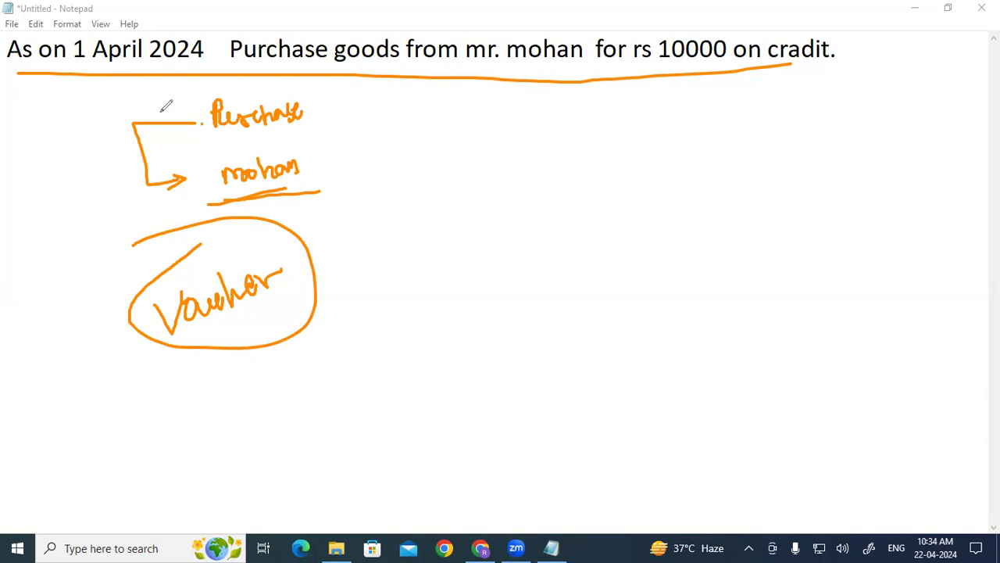
pyautogui.moveTo(206, 100)
pyautogui.mouseDown()
pyautogui.moveTo(204, 125)
pyautogui.moveTo(223, 135)
pyautogui.mouseUp()
pyautogui.moveTo(224, 200); pyautogui.dragTo(325, 197)
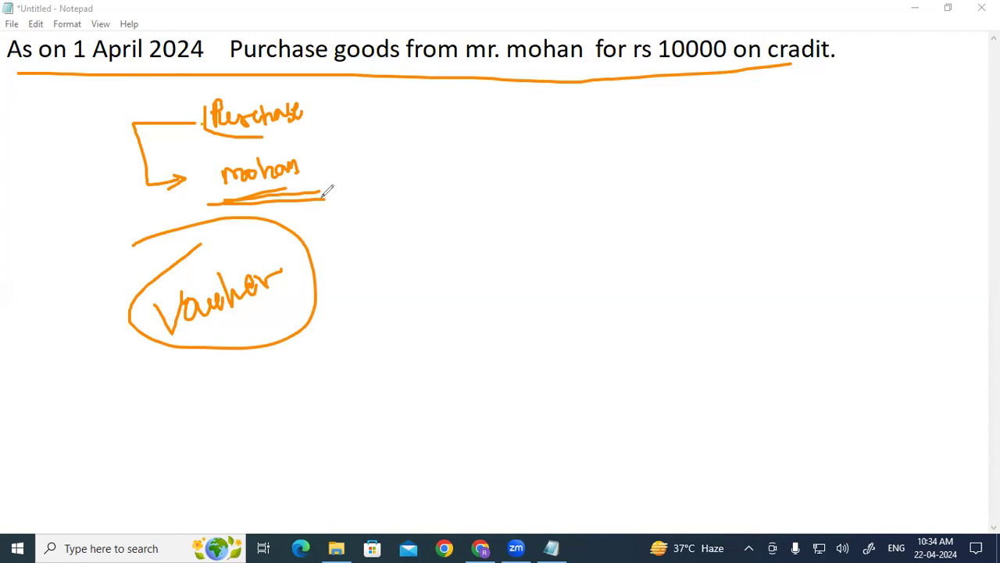
# Draw arrows from "Purchase" and the supplier's name and label them as ledgers, linking the two labels with a downward arrow.
pyautogui.moveTo(317, 119)
pyautogui.mouseDown()
pyautogui.moveTo(348, 117)
pyautogui.moveTo(339, 125)
pyautogui.mouseUp()
pyautogui.moveTo(330, 161)
pyautogui.mouseDown()
pyautogui.moveTo(355, 161)
pyautogui.moveTo(344, 168)
pyautogui.mouseUp()
pyautogui.moveTo(378, 100)
pyautogui.mouseDown()
pyautogui.moveTo(382, 120)
pyautogui.moveTo(390, 117)
pyautogui.mouseUp()
pyautogui.moveTo(393, 111)
pyautogui.mouseDown()
pyautogui.moveTo(452, 100)
pyautogui.moveTo(435, 108)
pyautogui.moveTo(404, 157)
pyautogui.mouseUp()
pyautogui.moveTo(393, 147)
pyautogui.mouseDown()
pyautogui.moveTo(414, 149)
pyautogui.moveTo(422, 173)
pyautogui.moveTo(452, 161)
pyautogui.mouseUp()
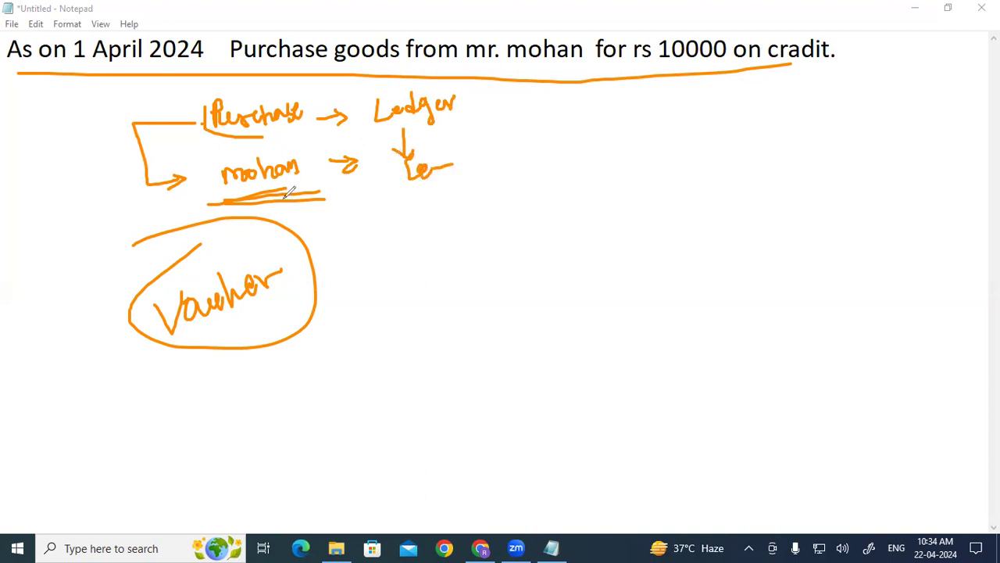
# Handwrite "Tran" below the ledger labels and underline "Voucher", "Purchase" and the supplier's name for emphasis.
pyautogui.moveTo(409, 233); pyautogui.dragTo(456, 216)
pyautogui.moveTo(444, 224)
pyautogui.mouseDown()
pyautogui.moveTo(447, 248)
pyautogui.moveTo(522, 198)
pyautogui.mouseUp()
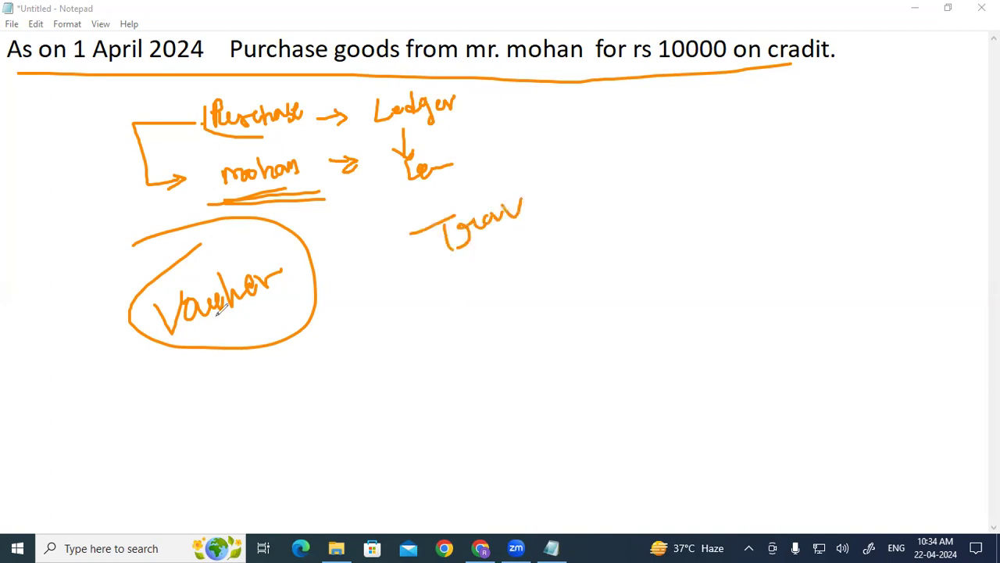
pyautogui.moveTo(158, 360); pyautogui.dragTo(242, 317)
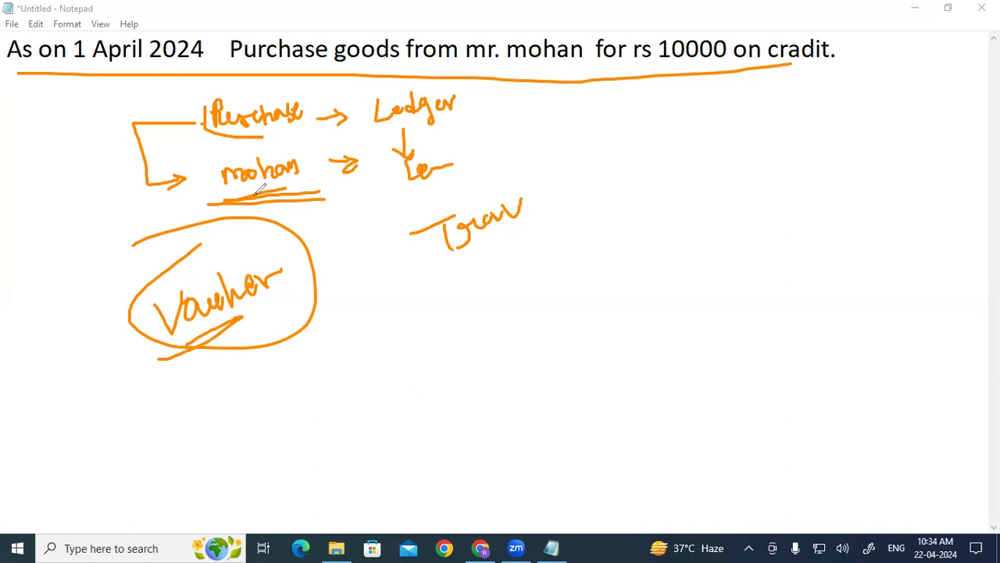
pyautogui.moveTo(220, 138); pyautogui.dragTo(281, 129)
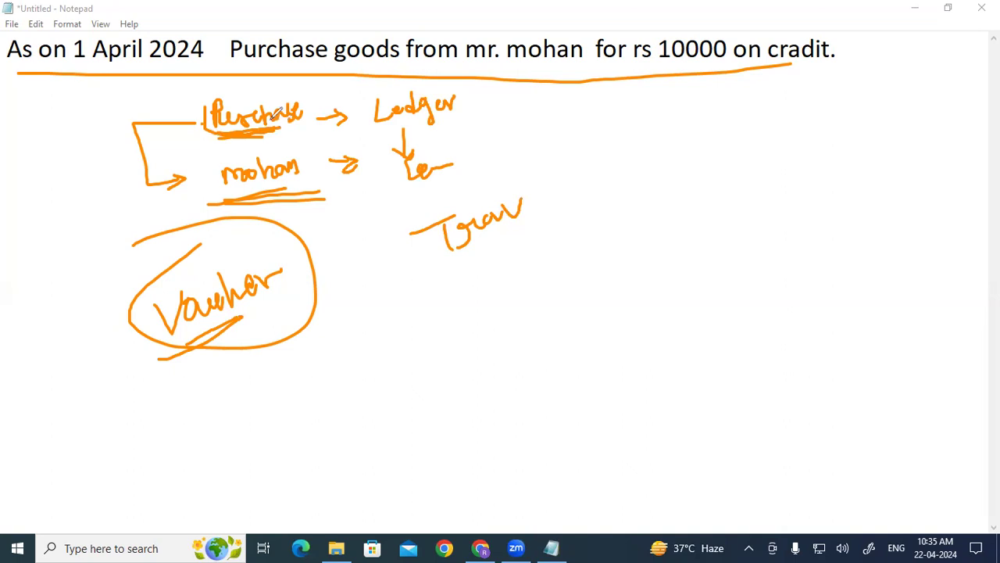
pyautogui.moveTo(214, 134); pyautogui.dragTo(287, 124)
pyautogui.moveTo(225, 199); pyautogui.dragTo(267, 194)
# Handwrite an underlined "Phone", a circled "Bu" and "Pur" as an example in the empty area beside the ledger notes.
pyautogui.moveTo(639, 160)
pyautogui.mouseDown()
pyautogui.moveTo(643, 185)
pyautogui.moveTo(684, 146)
pyautogui.moveTo(691, 159)
pyautogui.moveTo(696, 141)
pyautogui.moveTo(720, 150)
pyautogui.mouseUp()
pyautogui.moveTo(634, 209); pyautogui.dragTo(730, 151)
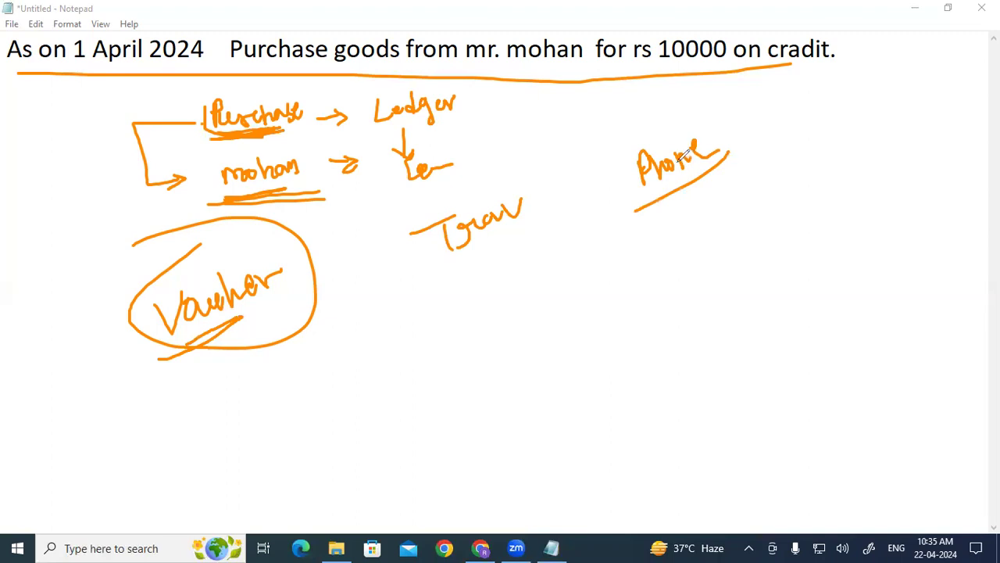
pyautogui.moveTo(570, 262)
pyautogui.mouseDown()
pyautogui.moveTo(574, 285)
pyautogui.moveTo(612, 263)
pyautogui.mouseUp()
pyautogui.moveTo(567, 236); pyautogui.dragTo(554, 258)
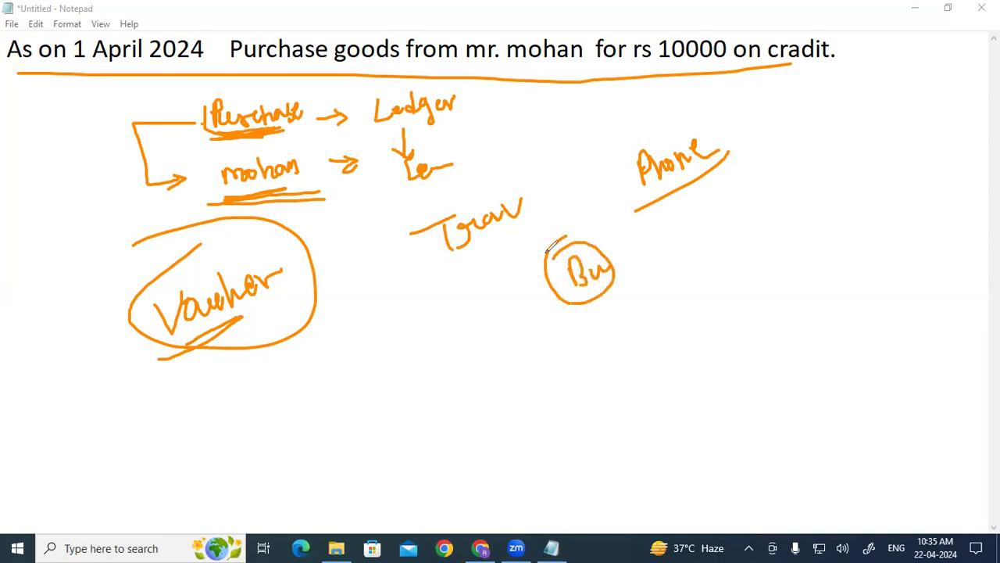
pyautogui.moveTo(680, 218)
pyautogui.mouseDown()
pyautogui.moveTo(691, 210)
pyautogui.moveTo(706, 228)
pyautogui.moveTo(732, 199)
pyautogui.mouseUp()
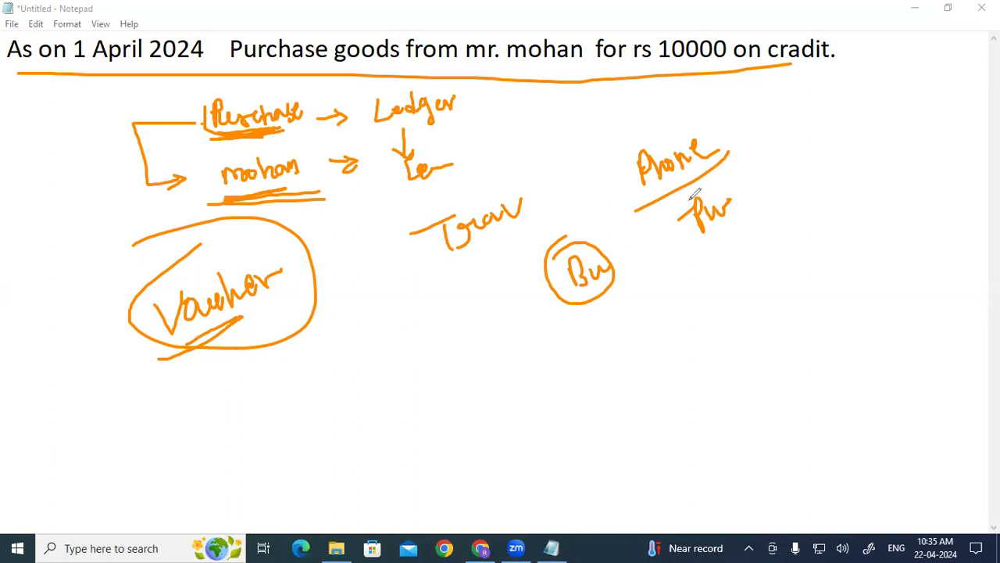
# Handwrite "Costumer" and an abbreviated "Supplier" around the "Phone" example and underline both words.
pyautogui.moveTo(607, 344); pyautogui.dragTo(622, 369)
pyautogui.moveTo(688, 309); pyautogui.dragTo(796, 255)
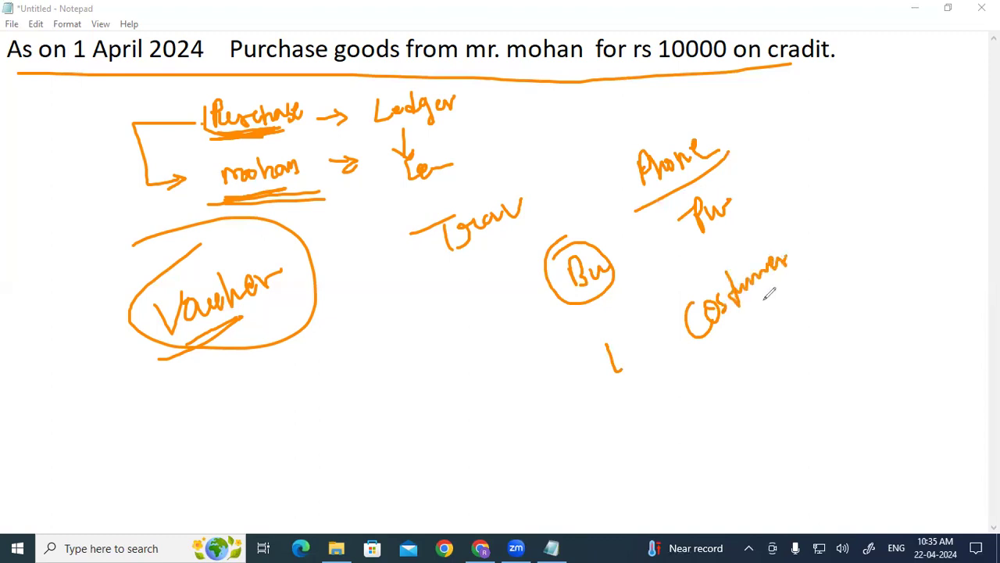
pyautogui.moveTo(712, 337)
pyautogui.mouseDown()
pyautogui.moveTo(794, 264)
pyautogui.moveTo(743, 290)
pyautogui.moveTo(764, 276)
pyautogui.moveTo(750, 298)
pyautogui.moveTo(760, 287)
pyautogui.mouseUp()
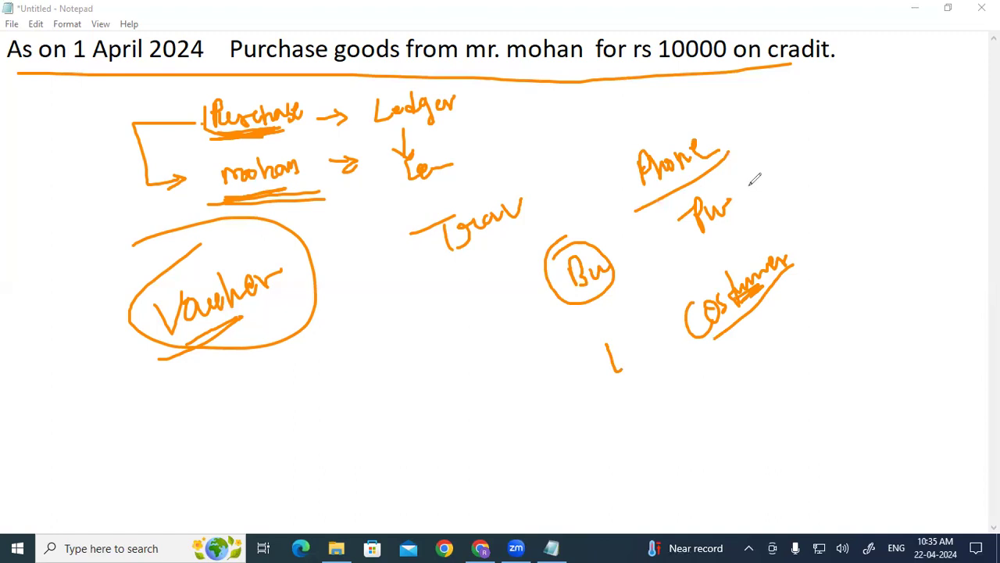
pyautogui.moveTo(766, 156)
pyautogui.mouseDown()
pyautogui.moveTo(756, 183)
pyautogui.moveTo(785, 133)
pyautogui.moveTo(836, 131)
pyautogui.mouseUp()
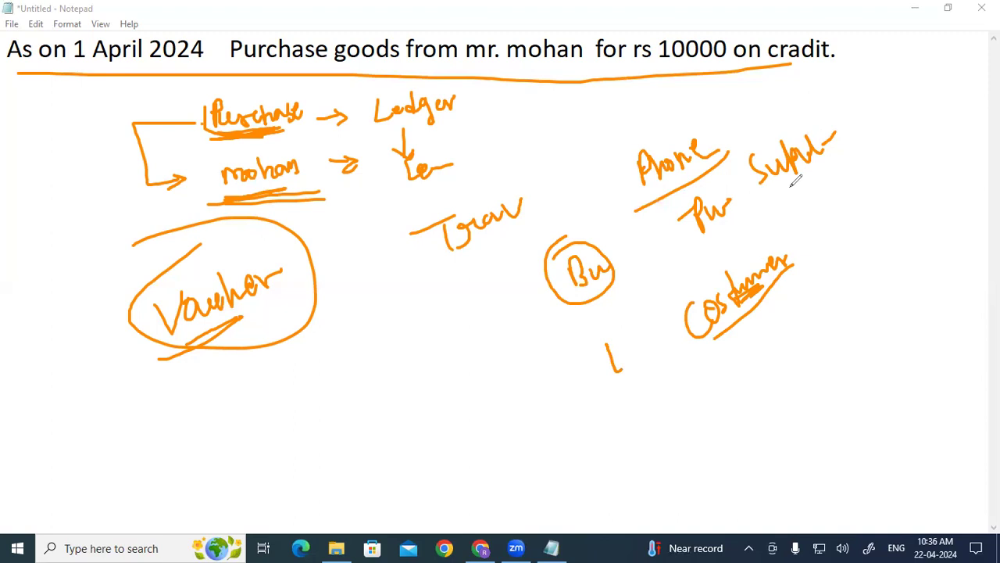
pyautogui.moveTo(770, 195)
pyautogui.mouseDown()
pyautogui.moveTo(846, 141)
pyautogui.moveTo(831, 143)
pyautogui.mouseUp()
# Draw a downward arrow from the handwritten supplier's name and handwrite a circled "Gro" beside the "Ledger" label.
pyautogui.moveTo(231, 194)
pyautogui.mouseDown()
pyautogui.moveTo(281, 191)
pyautogui.moveTo(322, 236)
pyautogui.mouseUp()
pyautogui.moveTo(324, 223); pyautogui.dragTo(323, 236)
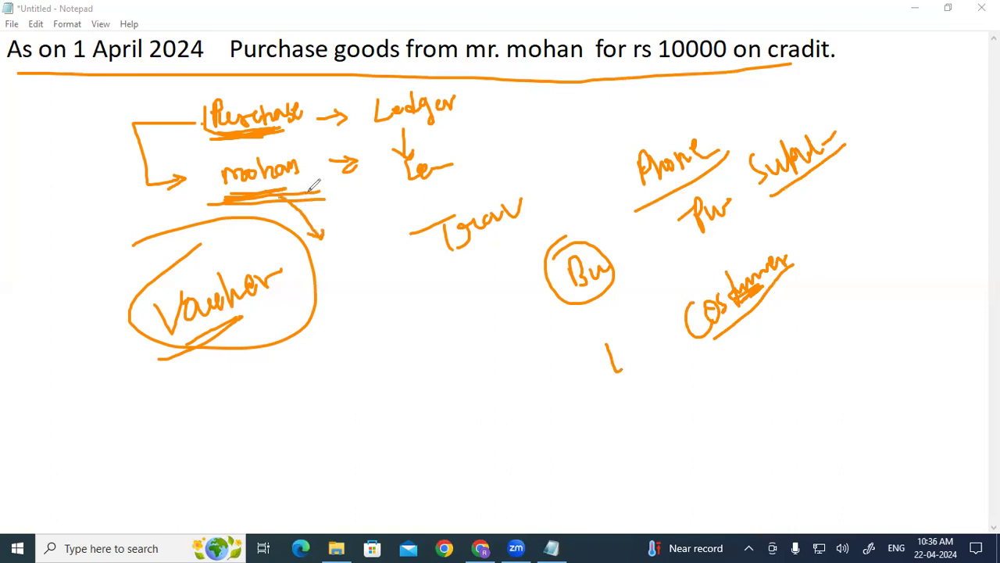
pyautogui.moveTo(501, 123)
pyautogui.mouseDown()
pyautogui.moveTo(505, 151)
pyautogui.moveTo(553, 107)
pyautogui.moveTo(535, 98)
pyautogui.moveTo(558, 117)
pyautogui.moveTo(516, 108)
pyautogui.mouseUp()
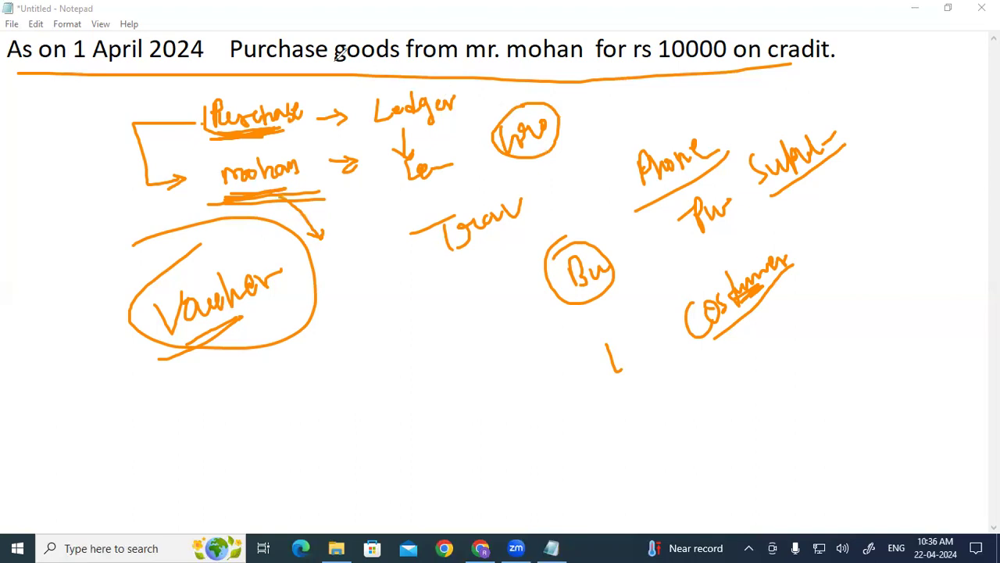
# Mark "Purchase", circle the supplier's name and underline the date in the typed sentence, retracing the link between the two handwritten entries.
pyautogui.moveTo(242, 29); pyautogui.dragTo(323, 29)
pyautogui.moveTo(587, 25)
pyautogui.mouseDown()
pyautogui.moveTo(500, 46)
pyautogui.moveTo(616, 37)
pyautogui.moveTo(568, 15)
pyautogui.mouseUp()
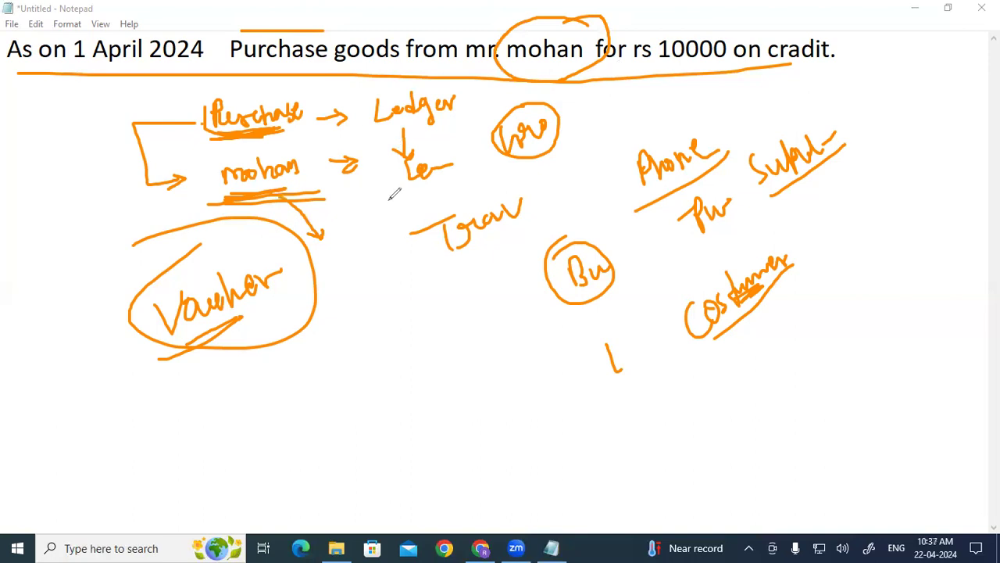
pyautogui.moveTo(33, 70); pyautogui.dragTo(212, 74)
pyautogui.moveTo(196, 118)
pyautogui.mouseDown()
pyautogui.moveTo(144, 118)
pyautogui.moveTo(156, 182)
pyautogui.mouseUp()
# Draw a larger ring around the circled "Gro" up to the sentence and circle the handwritten supplier's name.
pyautogui.moveTo(544, 84)
pyautogui.mouseDown()
pyautogui.moveTo(585, 93)
pyautogui.moveTo(495, 109)
pyautogui.mouseUp()
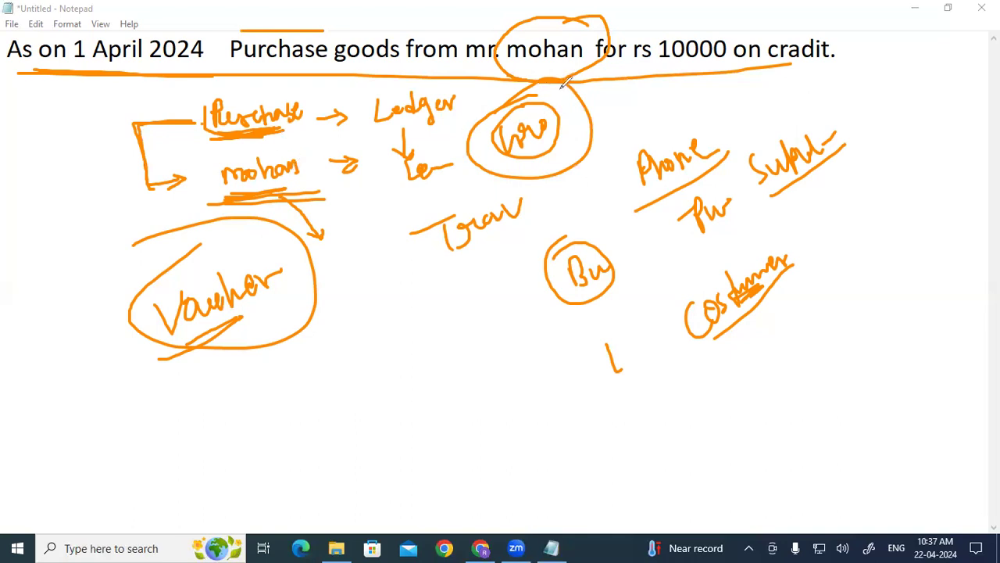
pyautogui.moveTo(538, 79); pyautogui.dragTo(494, 100)
pyautogui.moveTo(313, 149)
pyautogui.mouseDown()
pyautogui.moveTo(281, 143)
pyautogui.moveTo(209, 192)
pyautogui.moveTo(285, 189)
pyautogui.moveTo(311, 165)
pyautogui.moveTo(307, 153)
pyautogui.mouseUp()
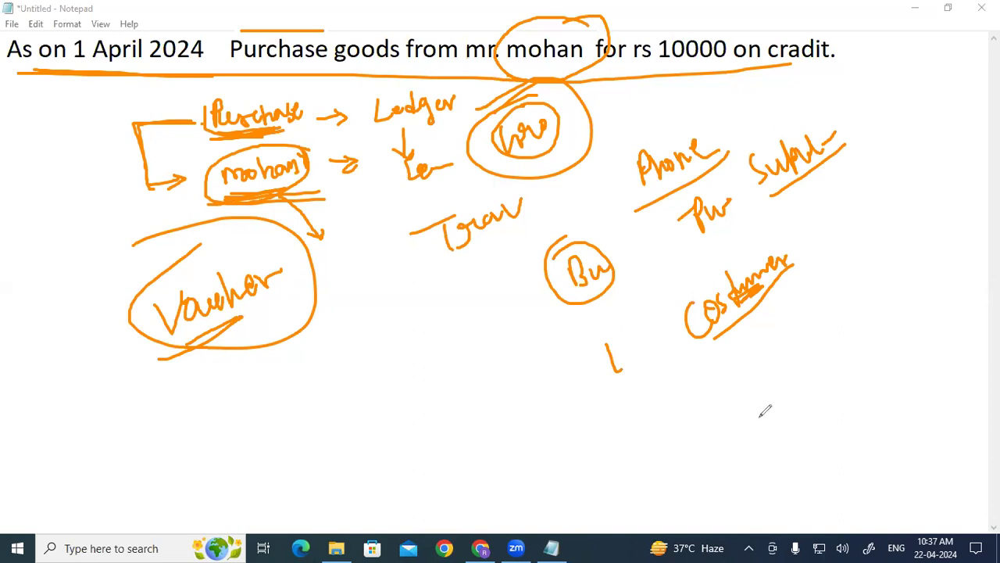
# Clear all annotations and switch to the course PDF in Chrome at the Ledger Creation section on page 27.
pyautogui.click(951, 494)
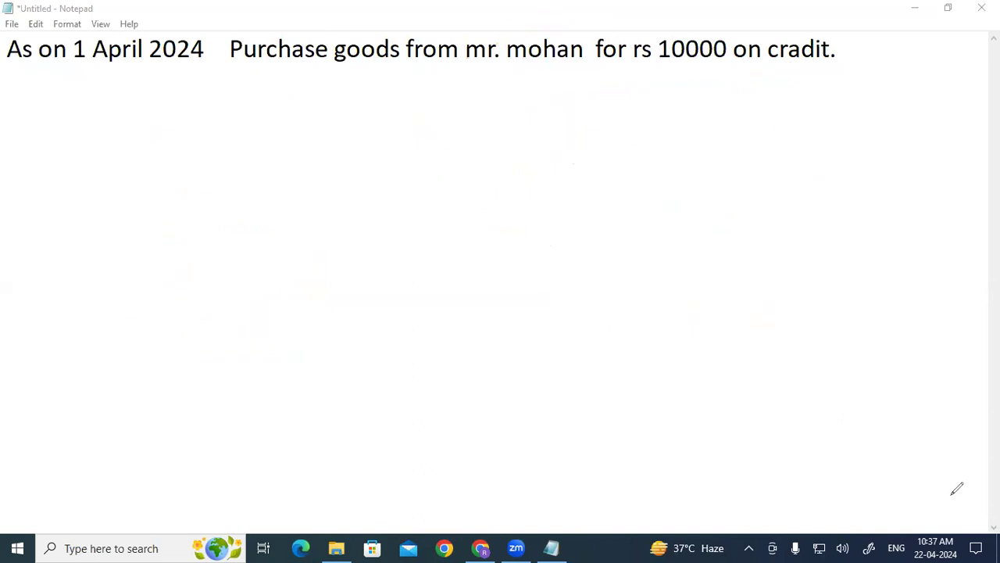
pyautogui.click(477, 543)
pyautogui.scroll(-4, 201, 279)
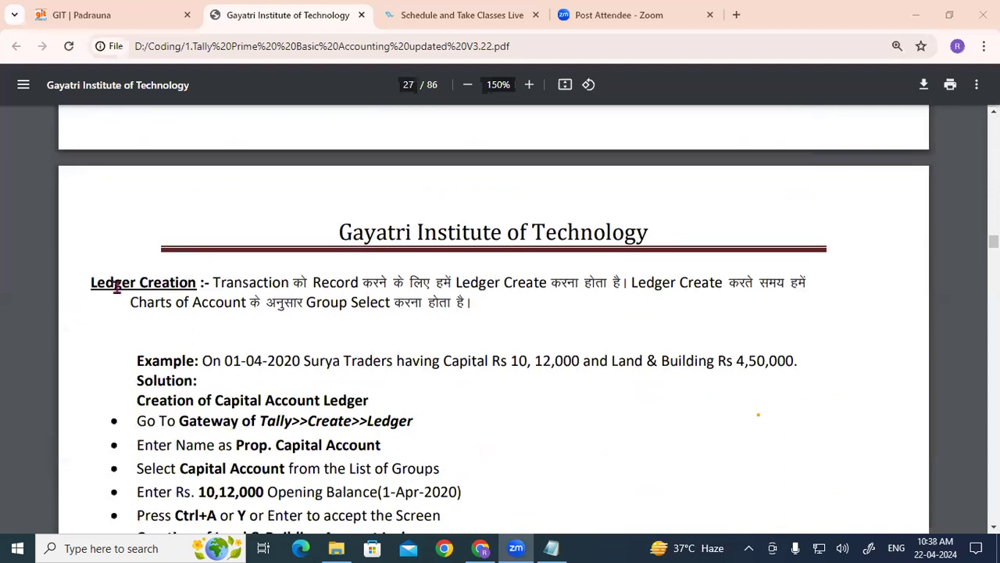
# Highlight the "Ledger Creation" heading and its definition on group selection, glancing back at the Notepad transaction before returning to the PDF.
pyautogui.moveTo(92, 283); pyautogui.dragTo(196, 283)
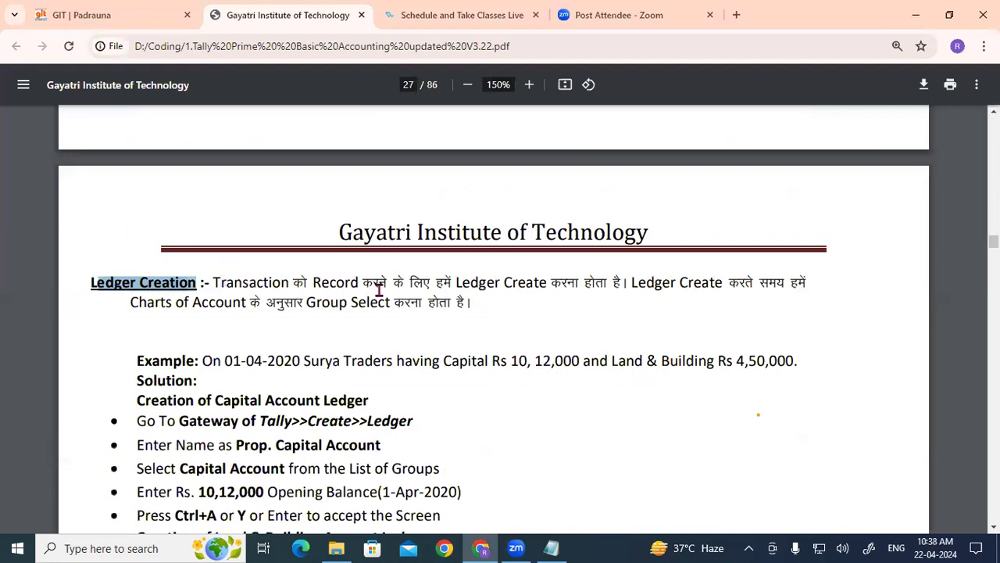
pyautogui.moveTo(331, 282); pyautogui.dragTo(404, 281)
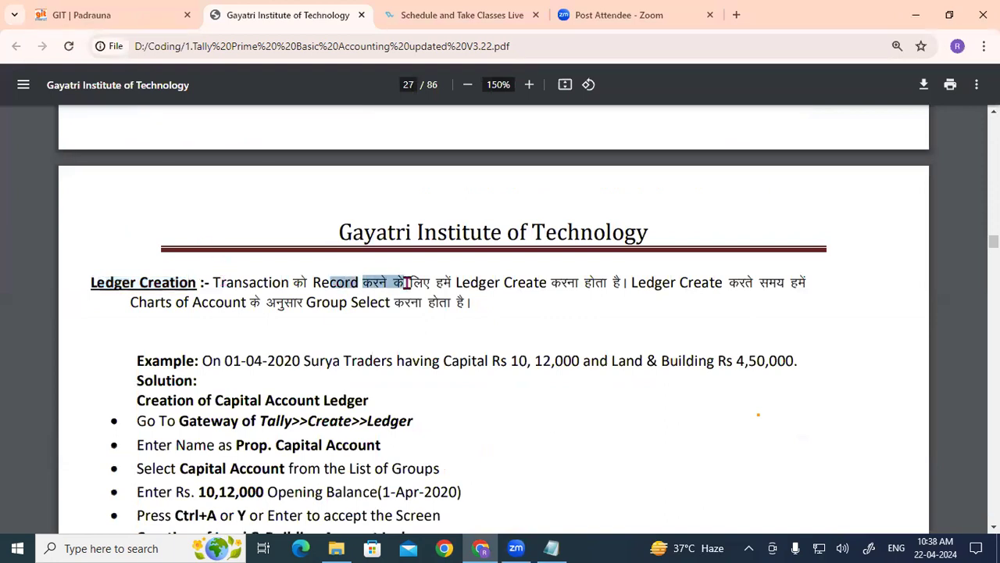
pyautogui.doubleClick(442, 282)
pyautogui.moveTo(492, 284); pyautogui.dragTo(474, 304)
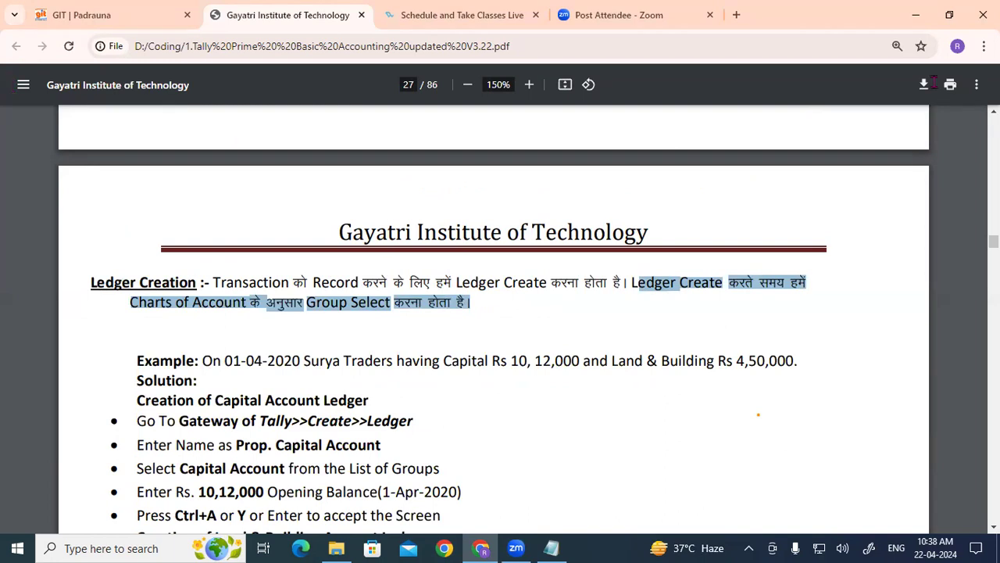
pyautogui.hotkey('alt', 'Tab')
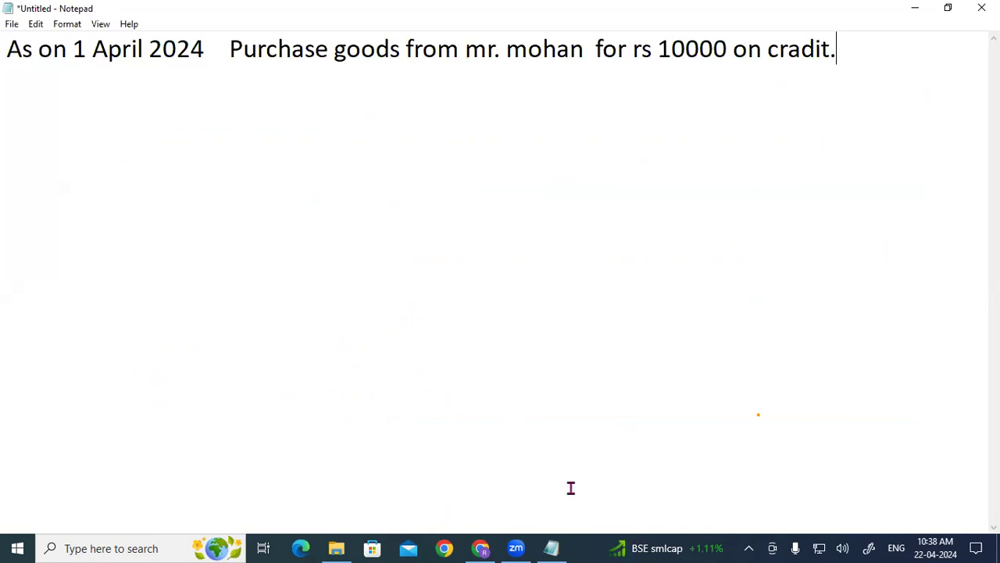
pyautogui.hotkey('alt', 'Tab')
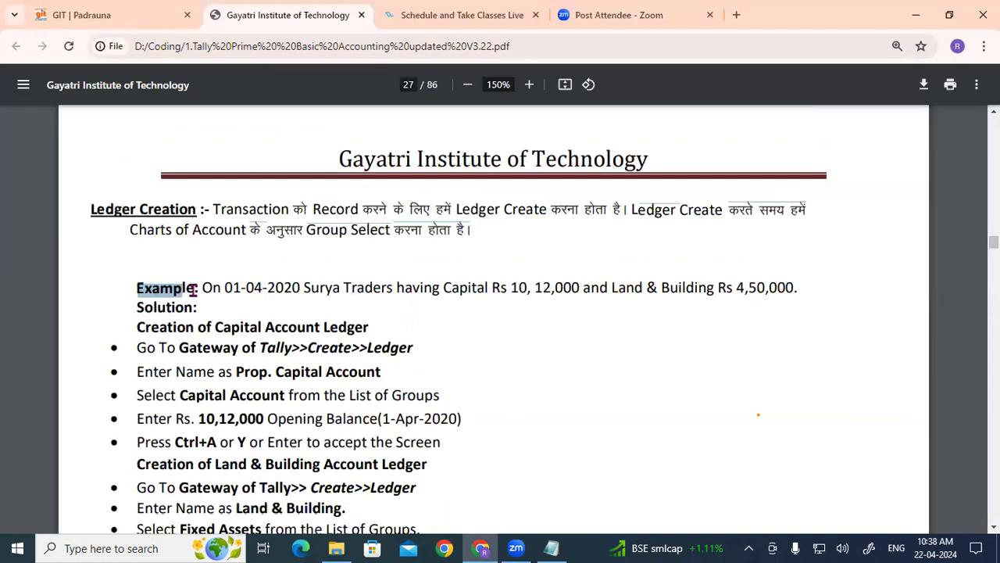
# Highlight the example's date, Surya Traders and its capital of Rs 10,12,000 while reading the ledger example.
pyautogui.moveTo(203, 288); pyautogui.dragTo(393, 287)
pyautogui.click(398, 303)
pyautogui.moveTo(305, 288); pyautogui.dragTo(570, 286)
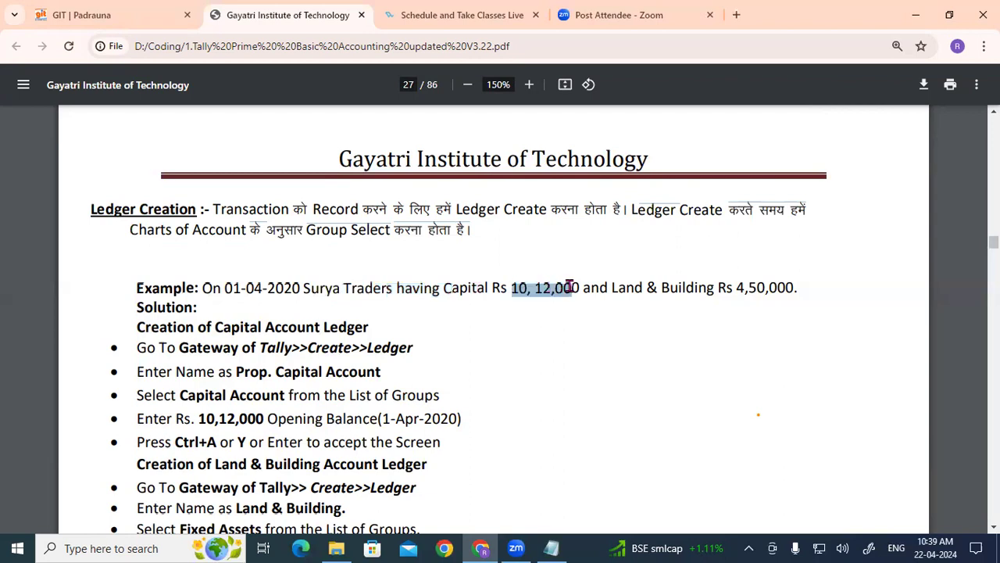
pyautogui.moveTo(305, 288); pyautogui.dragTo(365, 287)
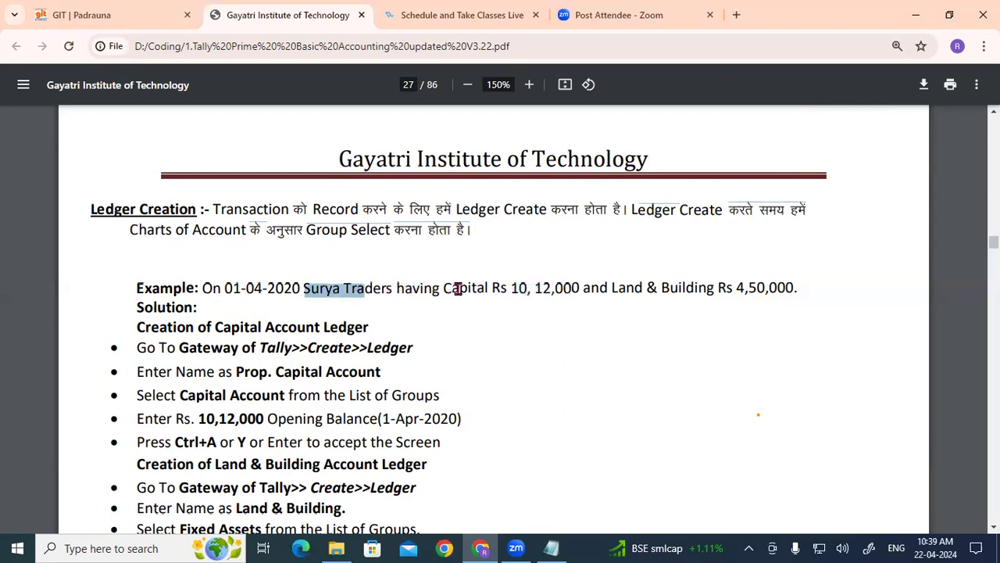
pyautogui.moveTo(453, 288); pyautogui.dragTo(568, 289)
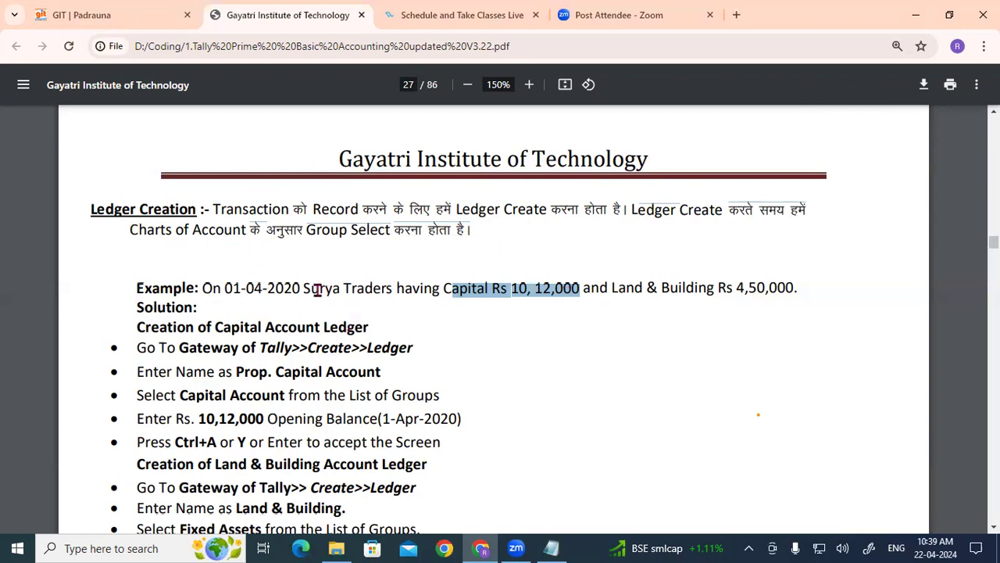
pyautogui.click(354, 285)
pyautogui.moveTo(311, 288); pyautogui.dragTo(466, 286)
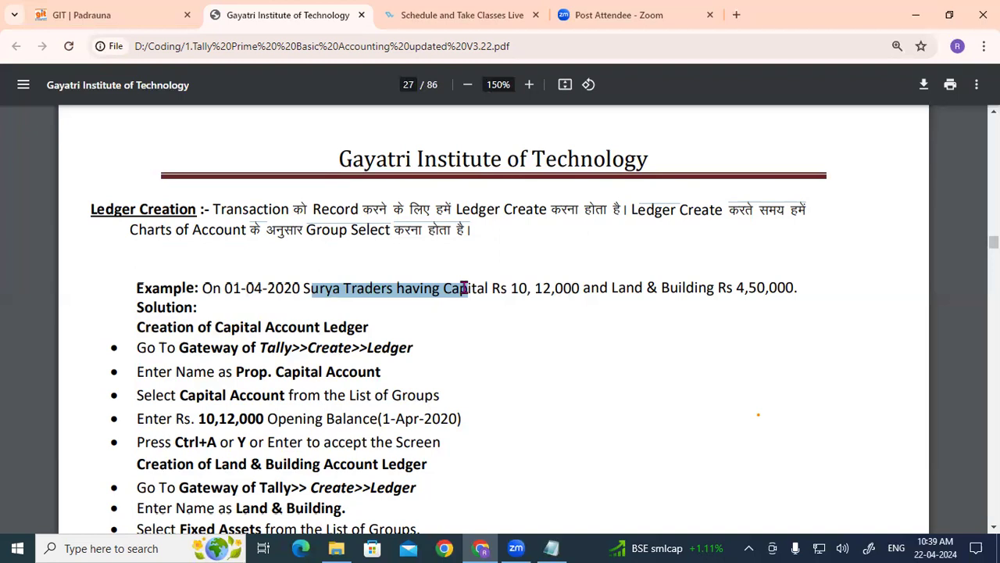
# Highlight the whole example transaction and its two amounts, capital Rs 10,12,000 and Land & Building Rs 4,50,000.
pyautogui.click(489, 292)
pyautogui.moveTo(445, 286); pyautogui.dragTo(575, 287)
pyautogui.click(468, 285)
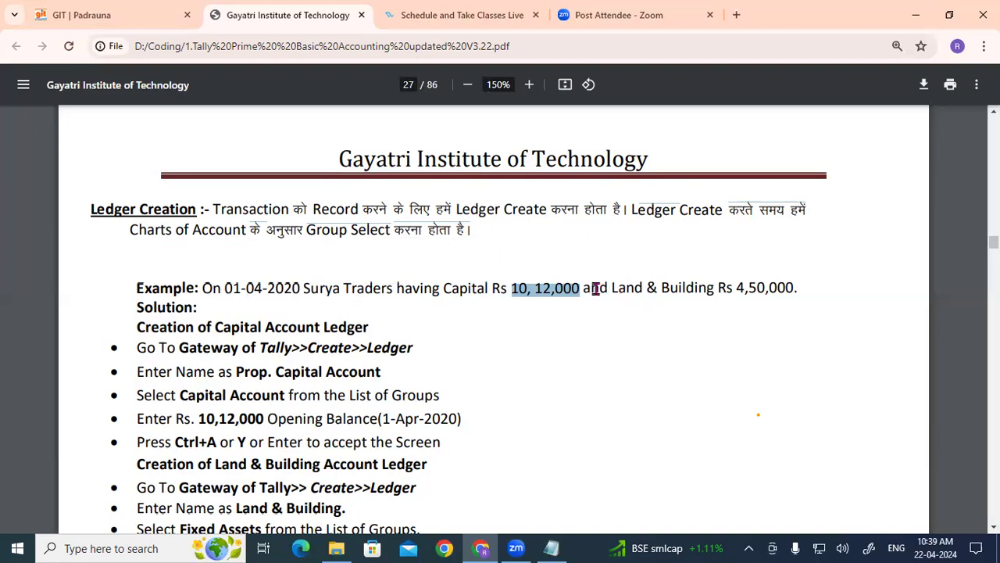
pyautogui.moveTo(617, 288); pyautogui.dragTo(225, 305)
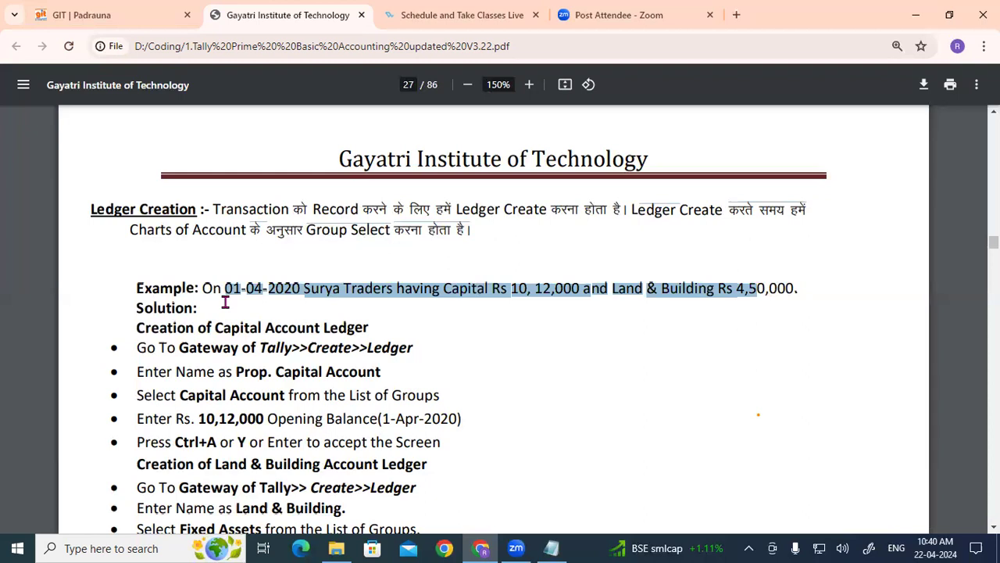
pyautogui.moveTo(738, 288); pyautogui.dragTo(779, 288)
pyautogui.moveTo(512, 288); pyautogui.dragTo(578, 287)
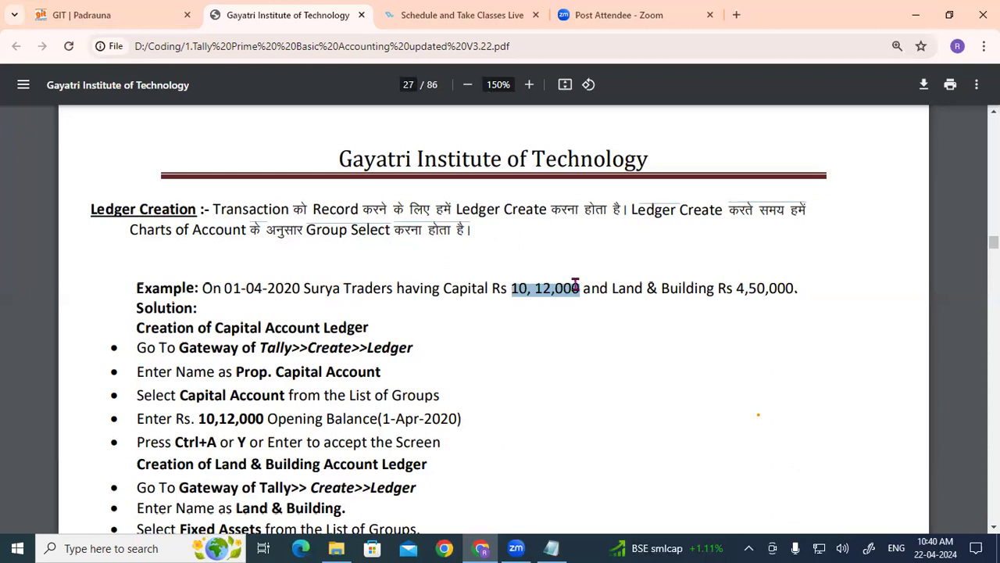
# Highlight "Land & Building" and "Capital" in the example as the accounts needing ledgers.
pyautogui.moveTo(612, 288); pyautogui.dragTo(694, 280)
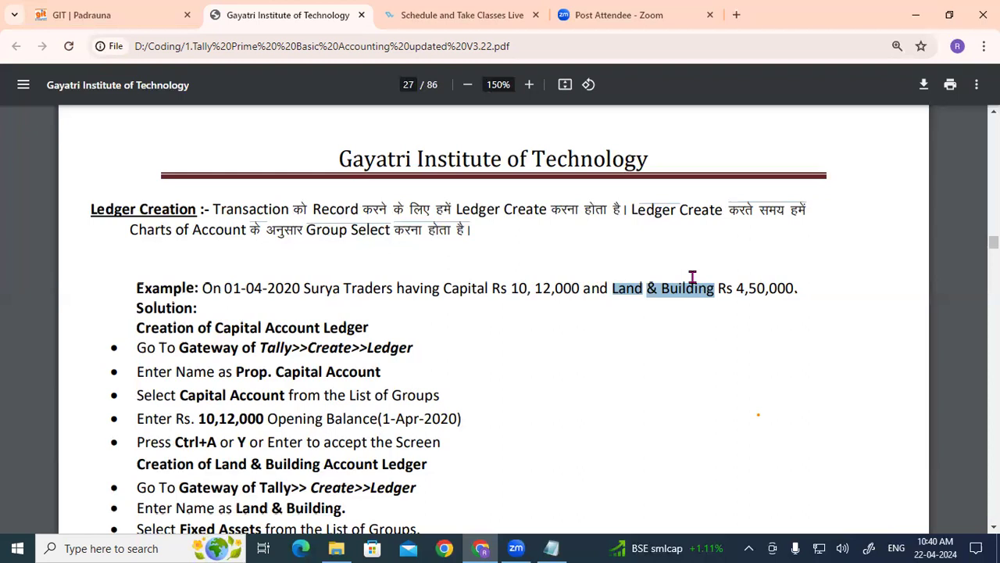
pyautogui.click(681, 286)
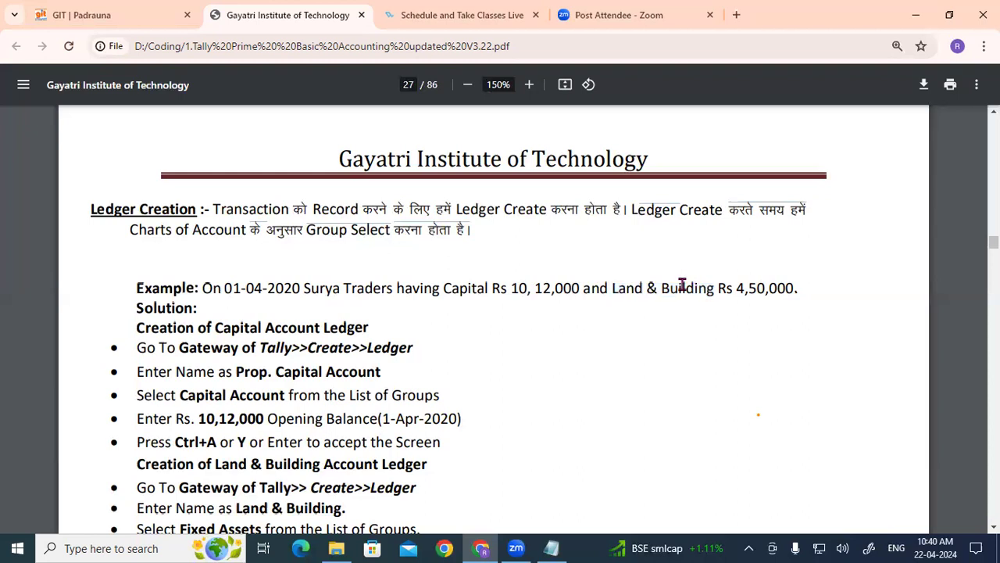
pyautogui.moveTo(614, 287); pyautogui.dragTo(700, 286)
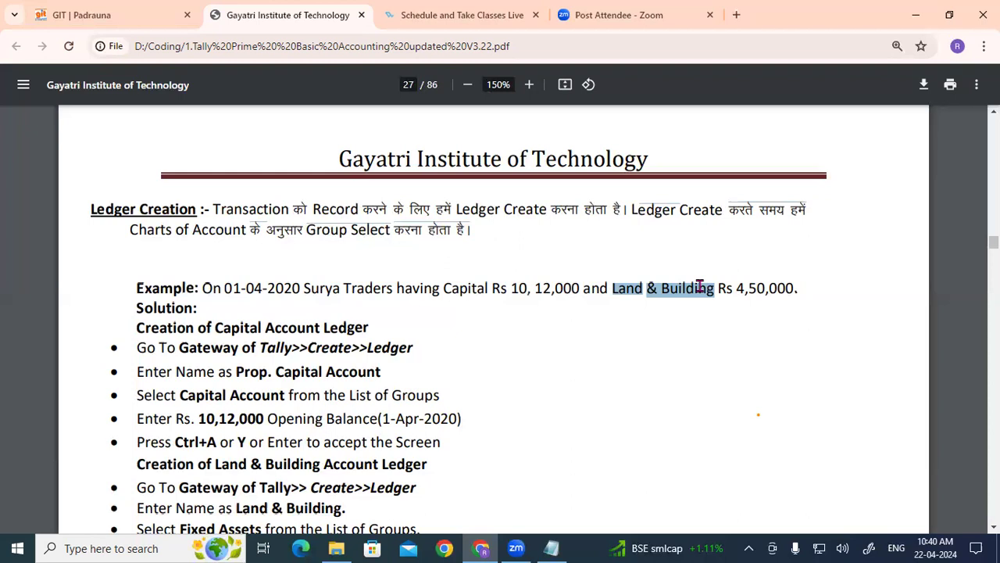
pyautogui.moveTo(613, 288); pyautogui.dragTo(726, 286)
pyautogui.doubleClick(663, 287)
pyautogui.moveTo(442, 288); pyautogui.dragTo(480, 289)
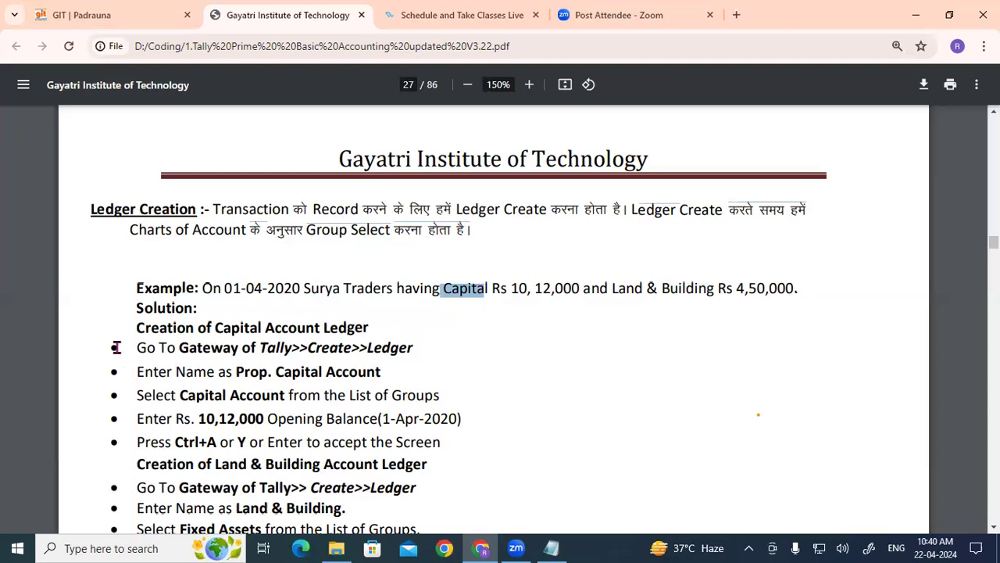
# Highlight the solution's "Creation of Capital Account Ledger" heading, emphasizing "Capital Account".
pyautogui.moveTo(138, 311); pyautogui.dragTo(213, 329)
pyautogui.moveTo(138, 330); pyautogui.dragTo(242, 330)
pyautogui.moveTo(266, 331); pyautogui.dragTo(374, 330)
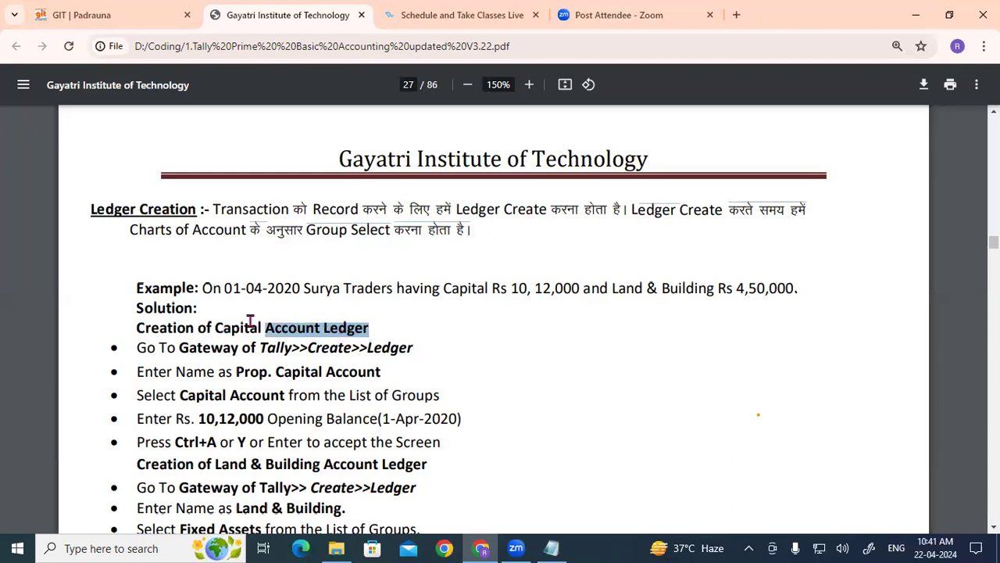
pyautogui.moveTo(217, 328); pyautogui.dragTo(314, 328)
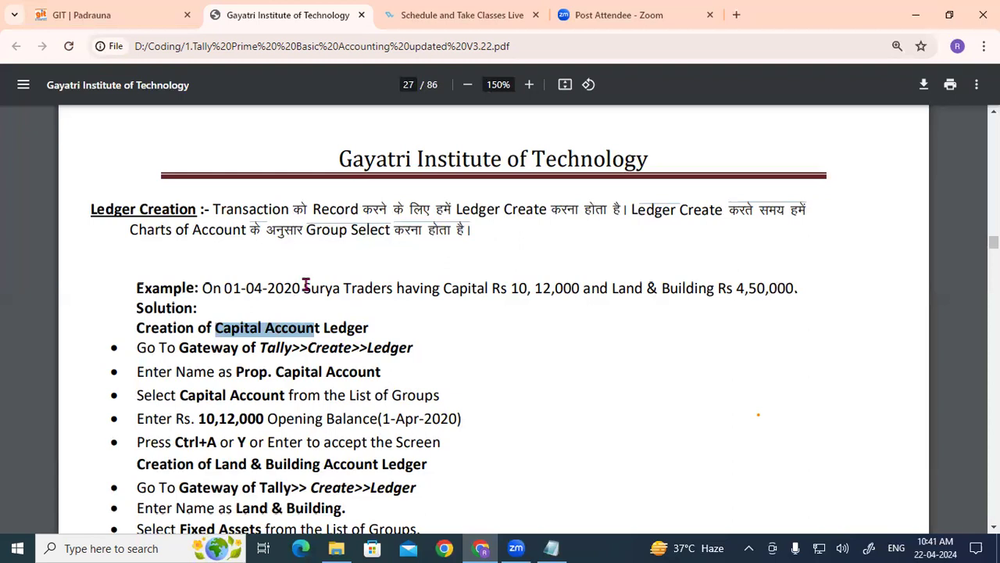
# Highlight the path Gateway of Tally>>Create>>Ledger and the ledger name "Prop. Capital Account" in the solution's instructions.
pyautogui.moveTo(136, 348); pyautogui.dragTo(291, 348)
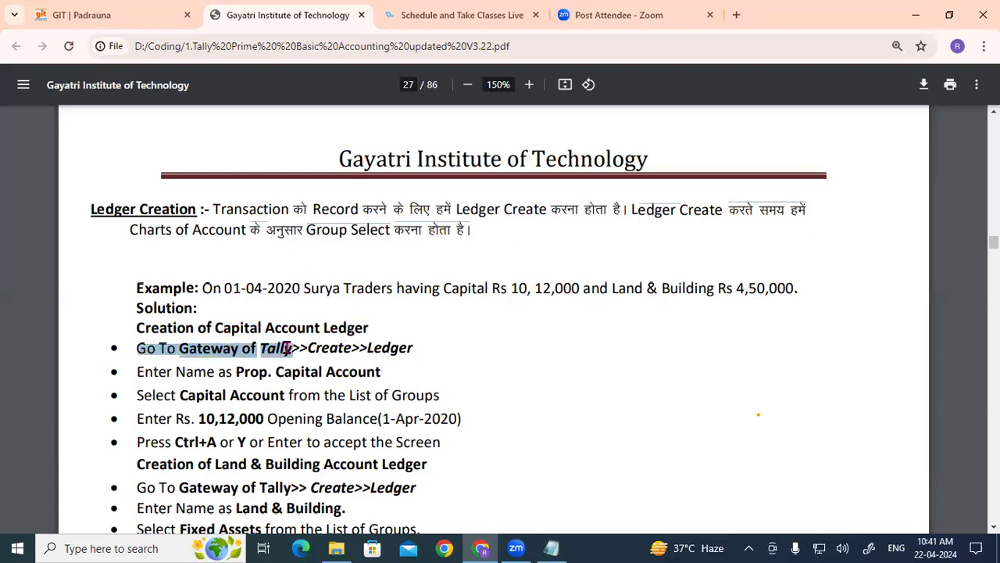
pyautogui.moveTo(137, 348); pyautogui.dragTo(408, 348)
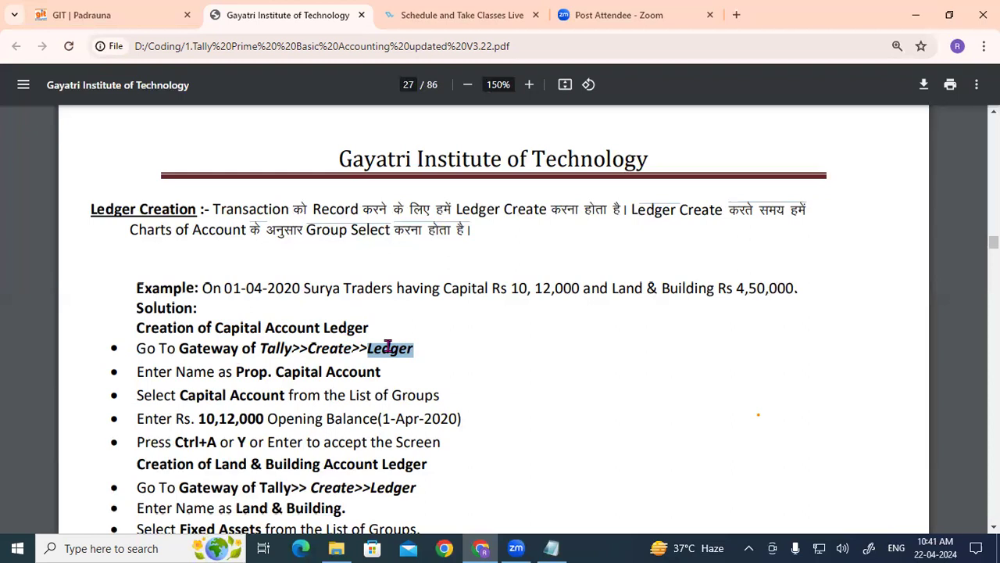
pyautogui.moveTo(155, 372); pyautogui.dragTo(381, 372)
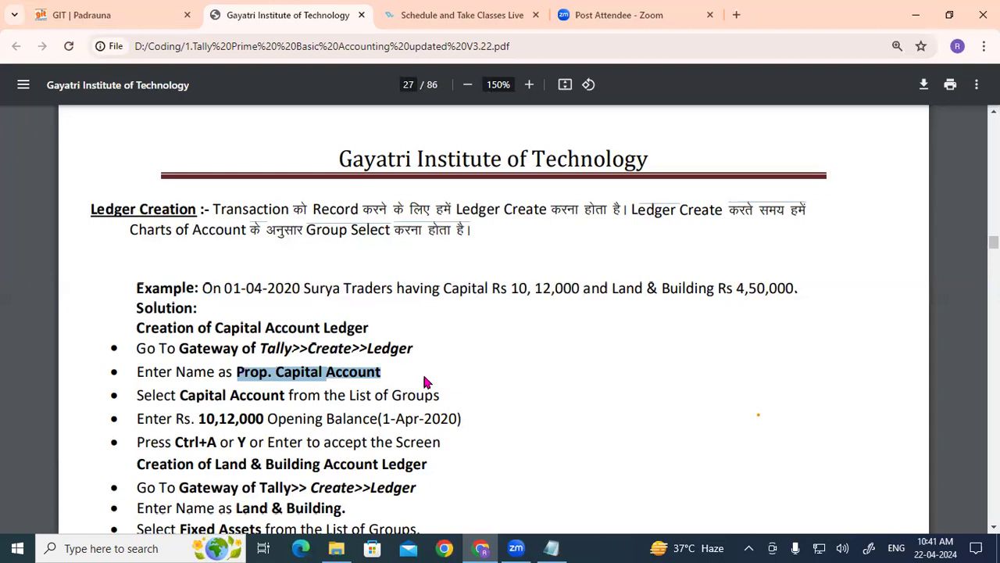
pyautogui.click(256, 378)
pyautogui.moveTo(256, 372); pyautogui.dragTo(374, 373)
pyautogui.click(179, 348)
pyautogui.moveTo(200, 348); pyautogui.dragTo(295, 348)
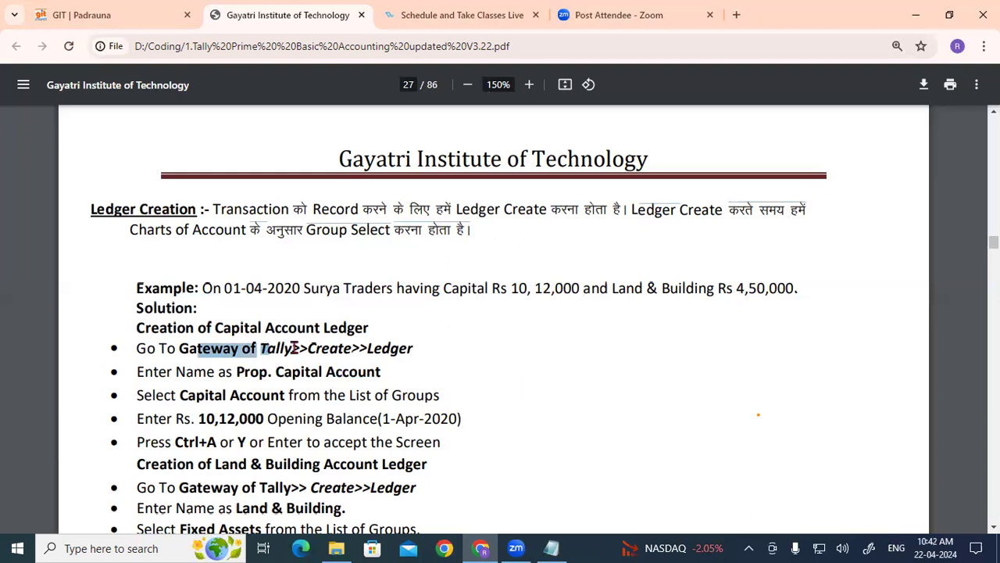
# Minimize the PDF browser and Notepad windows to show the desktop, keeping the unsaved note open.
pyautogui.click(916, 15)
pyautogui.click(982, 8)
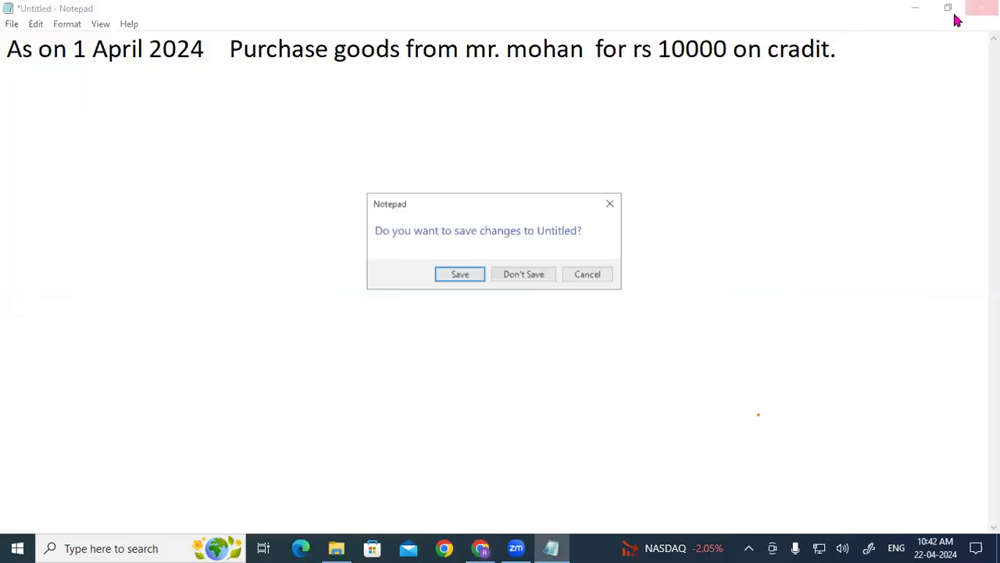
pyautogui.click(586, 277)
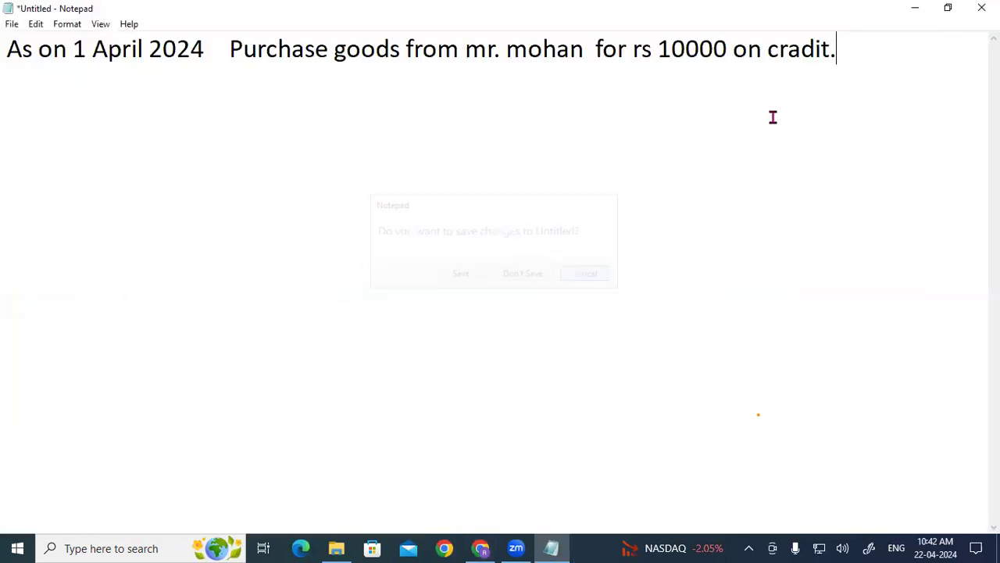
pyautogui.click(911, 7)
pyautogui.click(911, 8)
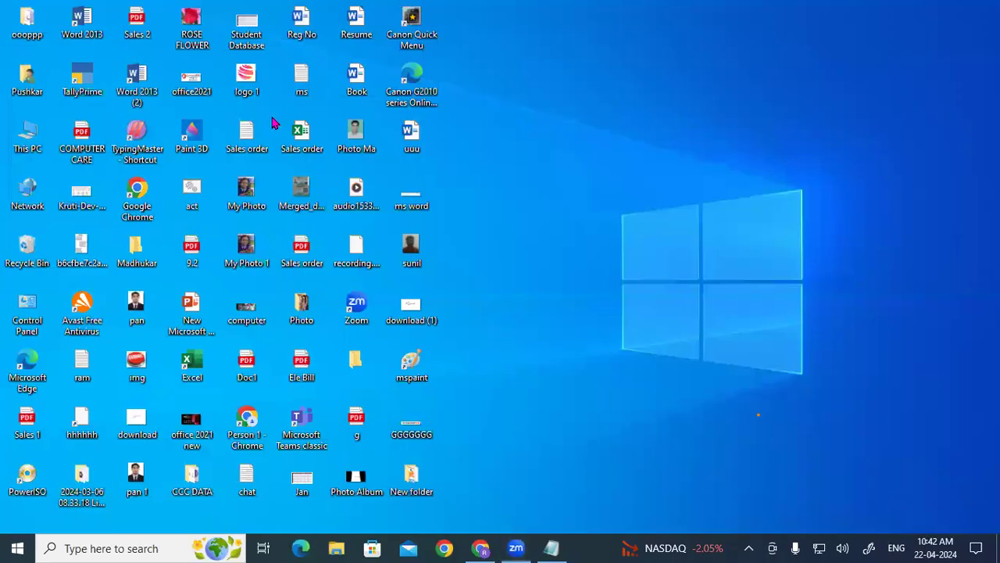
# Start TallyPrime in Educational Mode and browse for existing companies on drive D:\.
pyautogui.doubleClick(88, 94)
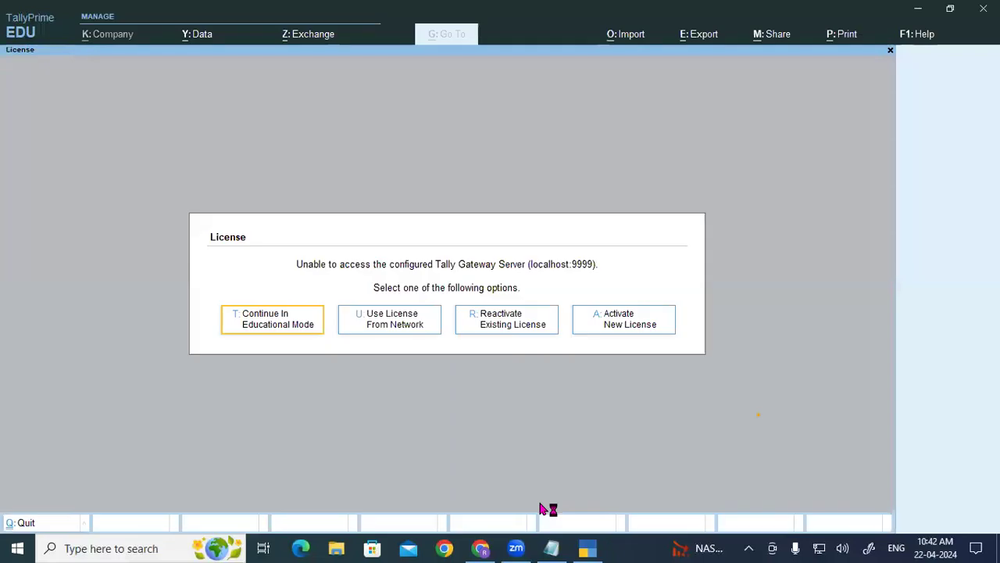
pyautogui.click(265, 318)
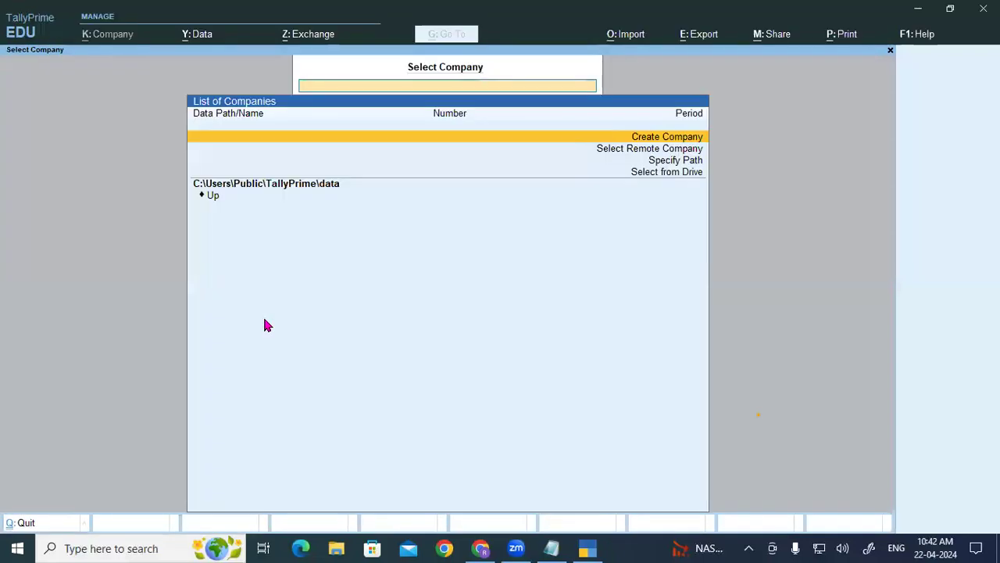
pyautogui.press('Down')
pyautogui.press('Down')
pyautogui.press('Down')
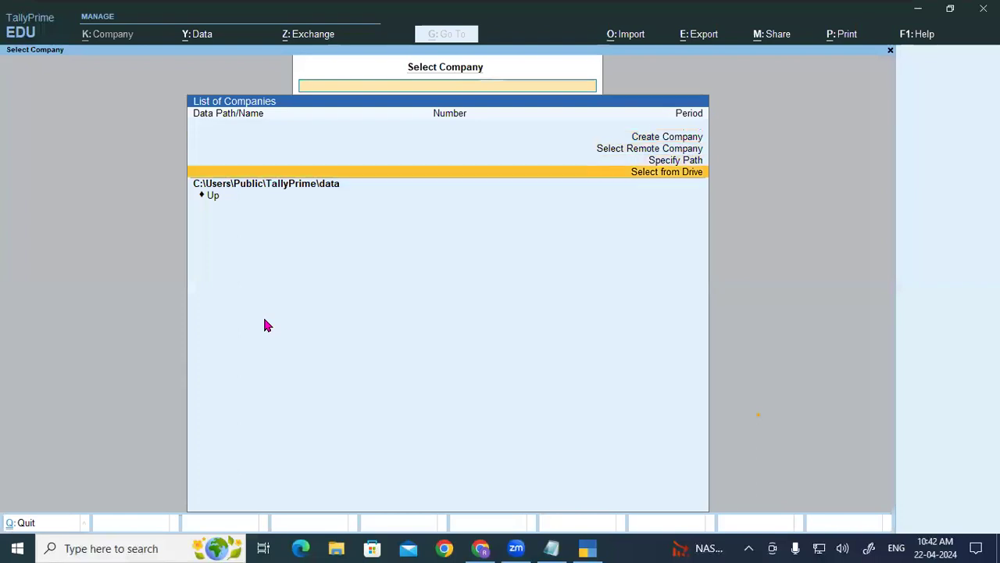
pyautogui.press('Return')
pyautogui.press('Down')
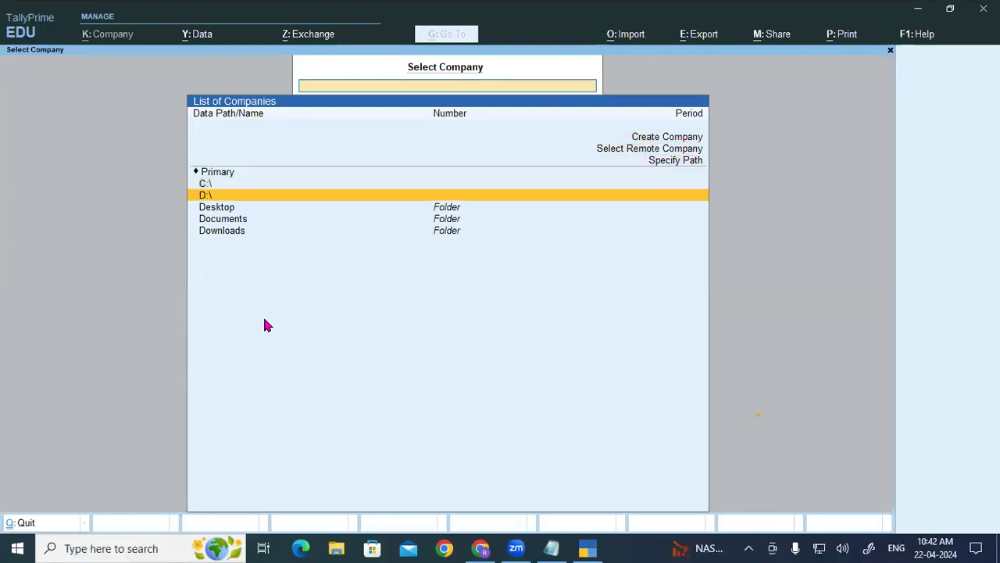
pyautogui.press('Return')
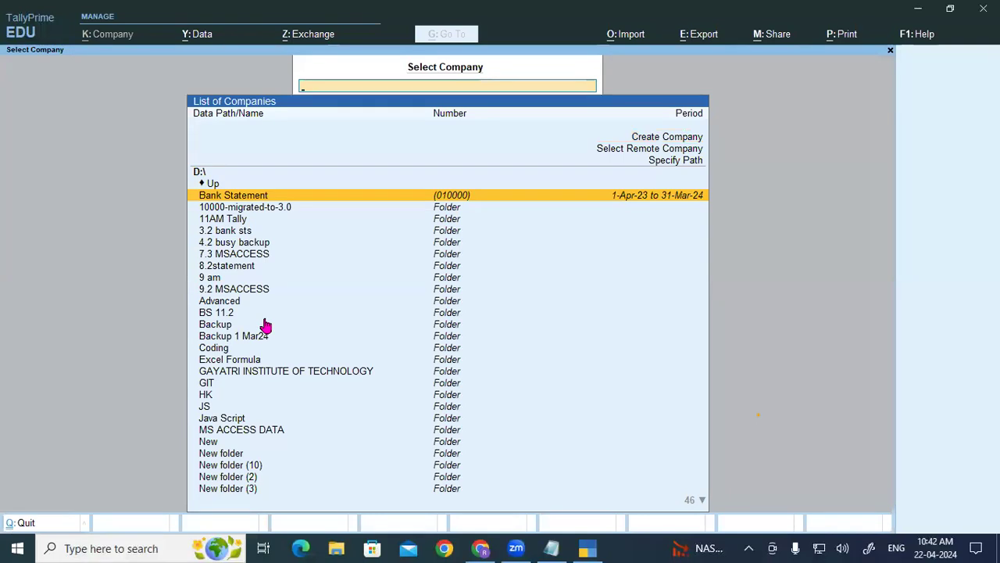
# Open the company Gayatri Computer Ltd 10.2 from the folder D:\Tally Prime Data 10.2.
pyautogui.write('t')
pyautogui.press('Down')
pyautogui.press('Down')
pyautogui.press('Down')
pyautogui.press('Down')
pyautogui.press('Down')
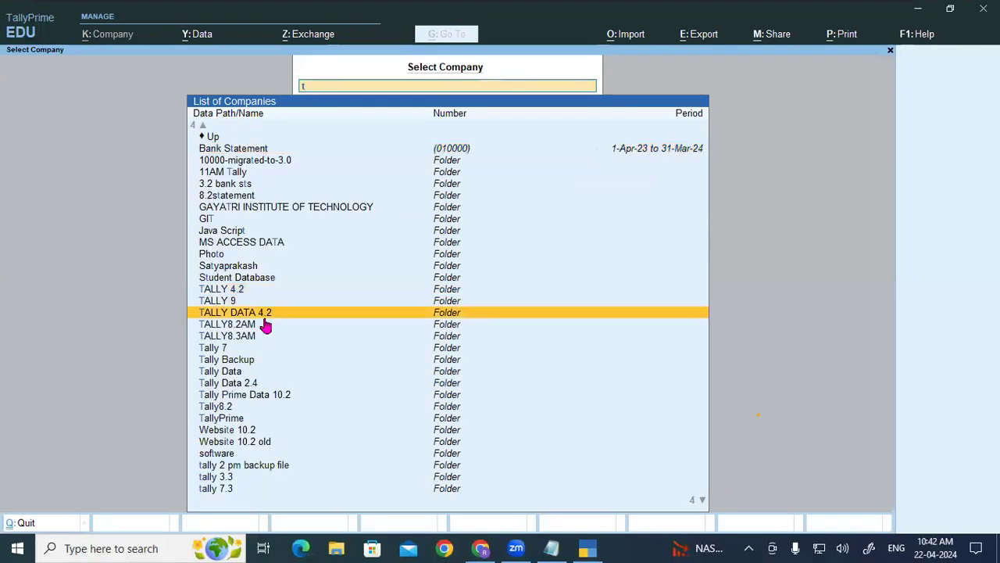
pyautogui.press('Down')
pyautogui.press('Down')
pyautogui.press('Down')
pyautogui.press('Down')
pyautogui.press('Return')
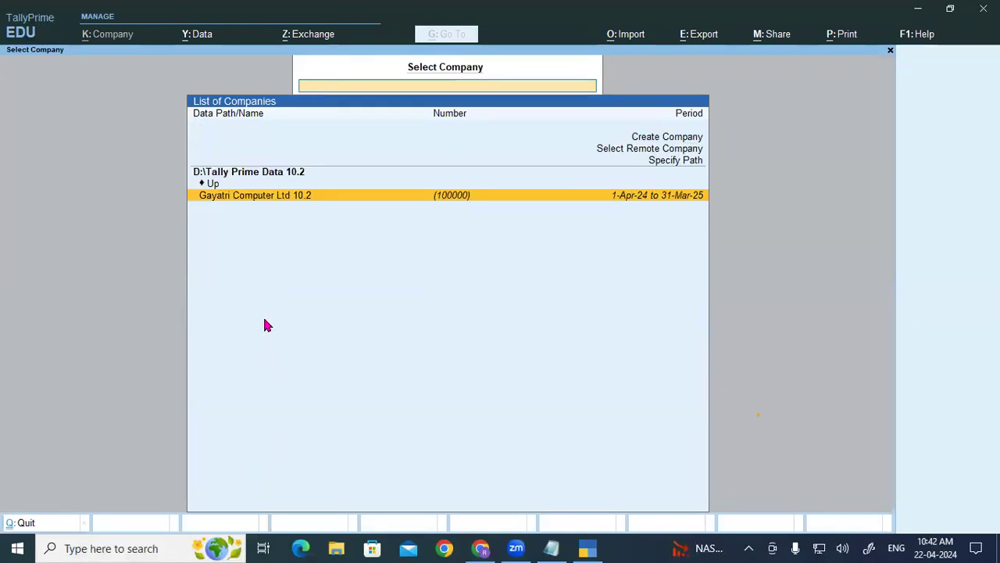
pyautogui.press('Return')
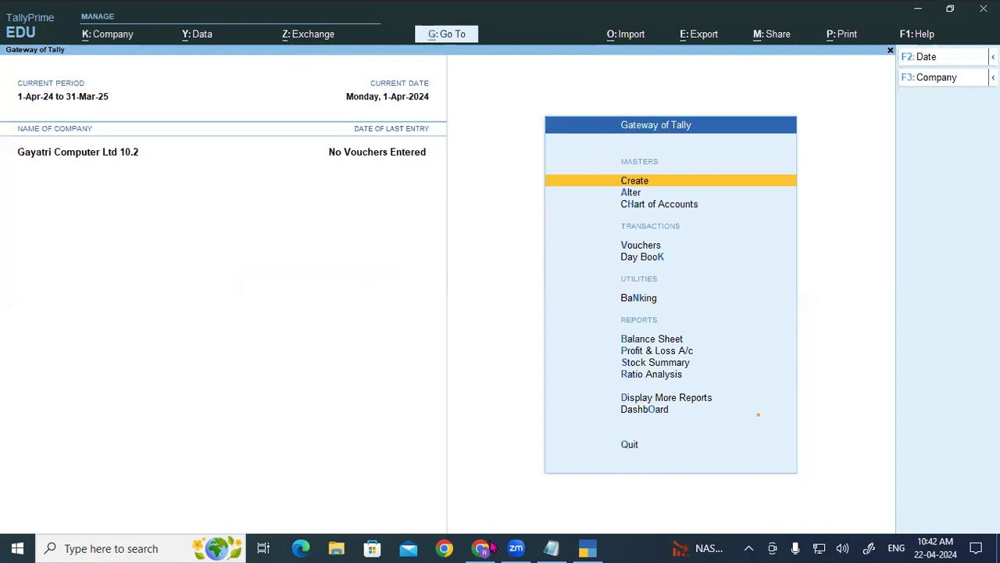
# Follow the PDF's path Gateway of Tally>>Create>>Ledger, highlighting its parts, and name the new ledger "Prop. Capital Account".
pyautogui.hotkey('alt', 'Tab')
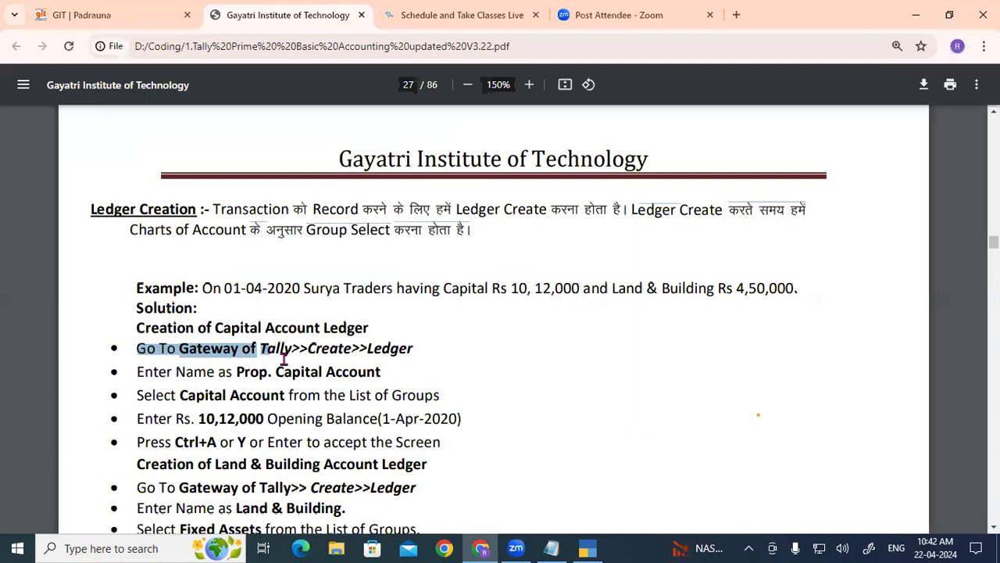
pyautogui.click(568, 547)
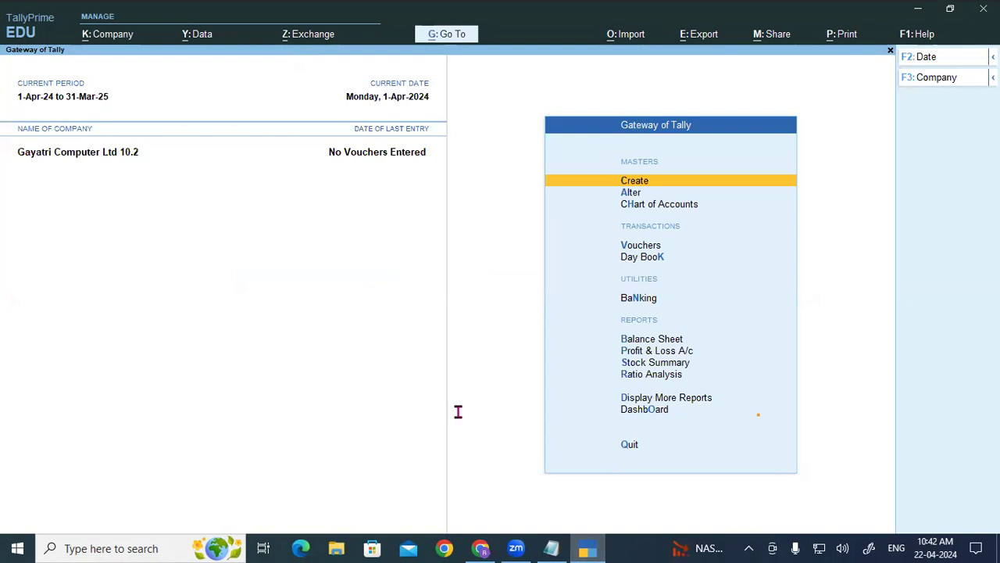
pyautogui.click(619, 183)
pyautogui.click(481, 548)
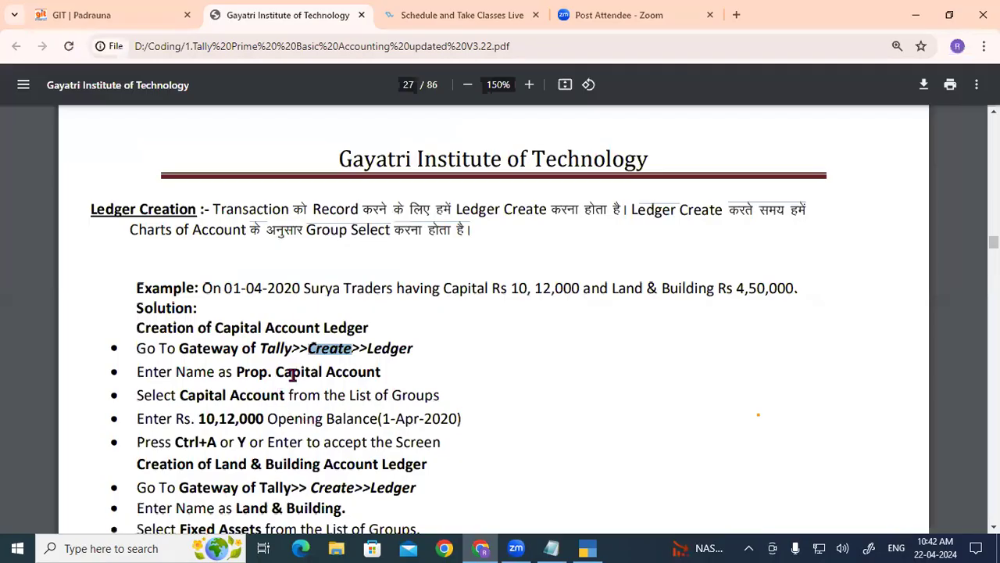
pyautogui.moveTo(374, 349); pyautogui.dragTo(442, 349)
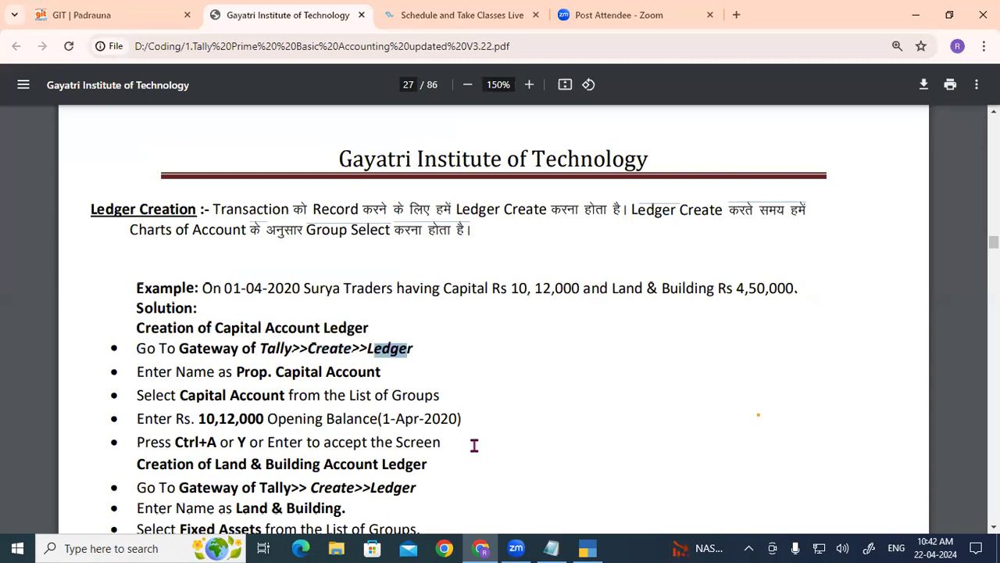
pyautogui.hotkey('alt', 'Tab')
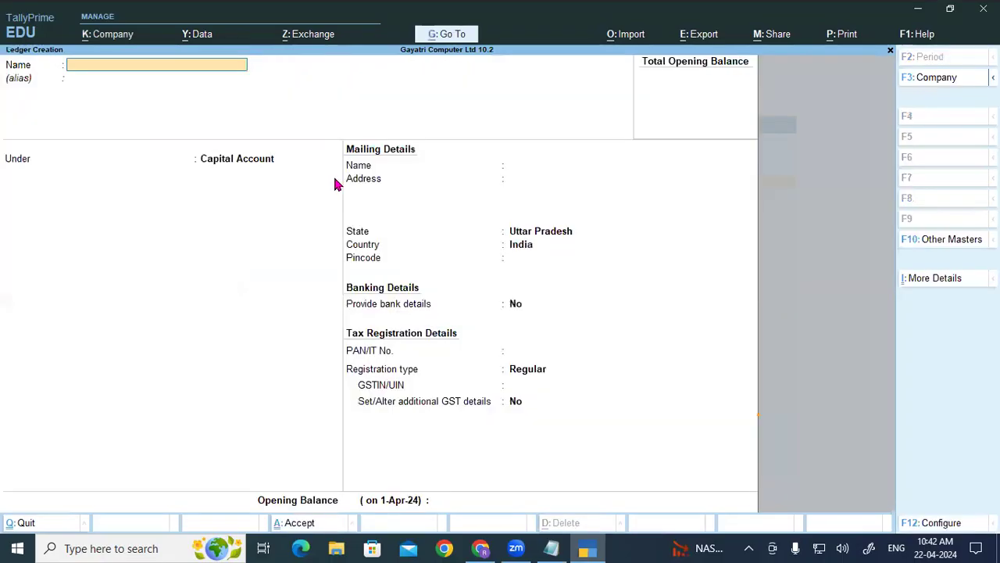
pyautogui.write('Prop. Capital Account')
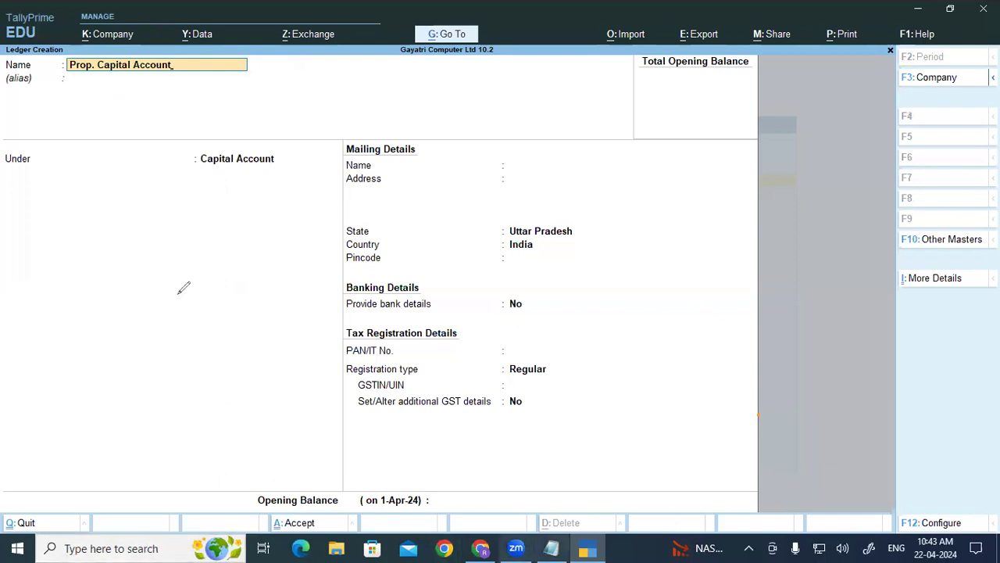
# Annotate the ledger form with a handwritten note that an owner commences a business, ending with "comm a busi with".
pyautogui.click(235, 268)
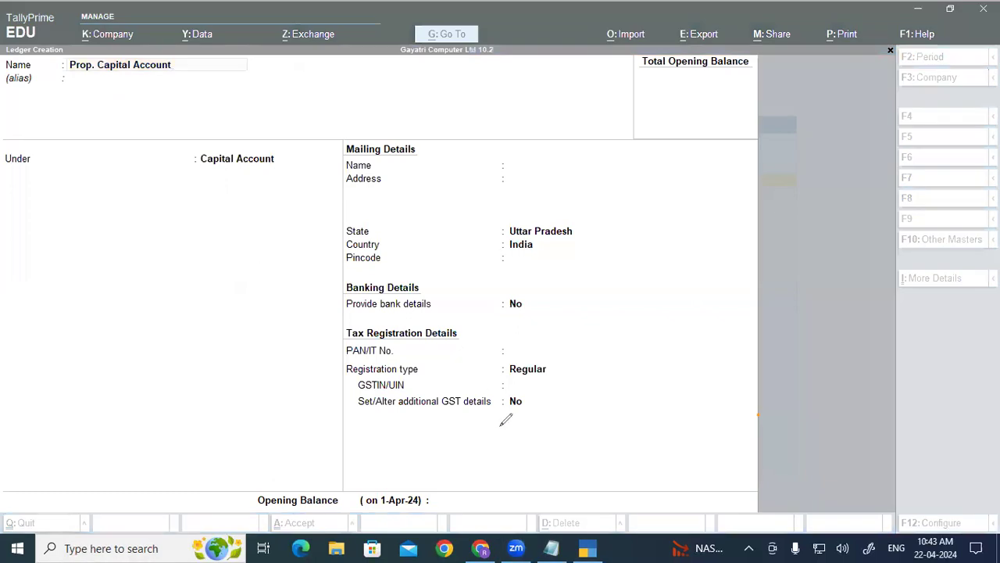
pyautogui.moveTo(138, 305); pyautogui.dragTo(218, 269)
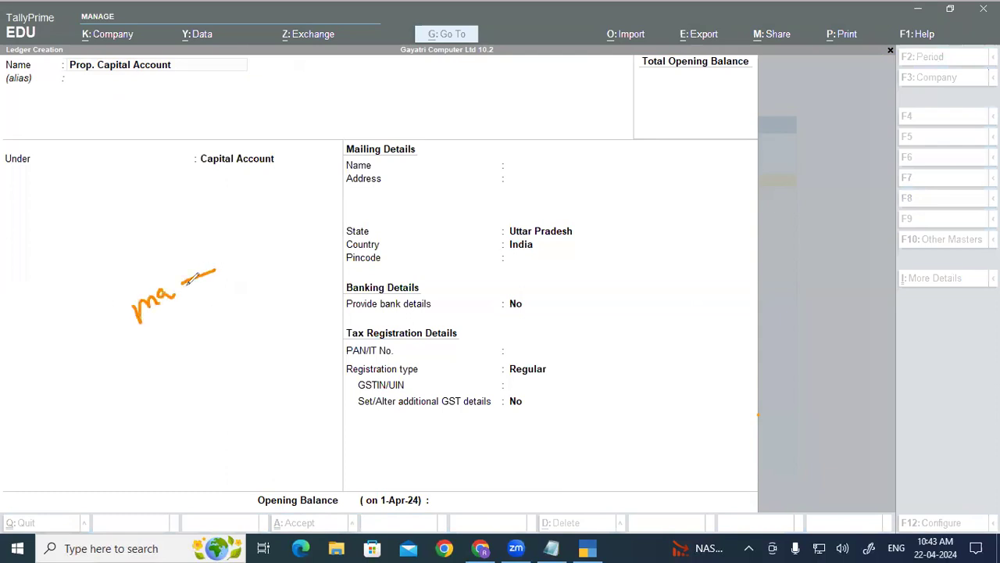
pyautogui.moveTo(156, 338)
pyautogui.mouseDown()
pyautogui.moveTo(178, 341)
pyautogui.moveTo(249, 297)
pyautogui.mouseUp()
pyautogui.moveTo(299, 266)
pyautogui.mouseDown()
pyautogui.moveTo(290, 281)
pyautogui.moveTo(368, 231)
pyautogui.mouseUp()
pyautogui.moveTo(411, 195)
pyautogui.mouseDown()
pyautogui.moveTo(407, 222)
pyautogui.moveTo(434, 200)
pyautogui.mouseUp()
pyautogui.moveTo(434, 157)
pyautogui.mouseDown()
pyautogui.moveTo(470, 177)
pyautogui.moveTo(494, 156)
pyautogui.moveTo(487, 143)
pyautogui.mouseUp()
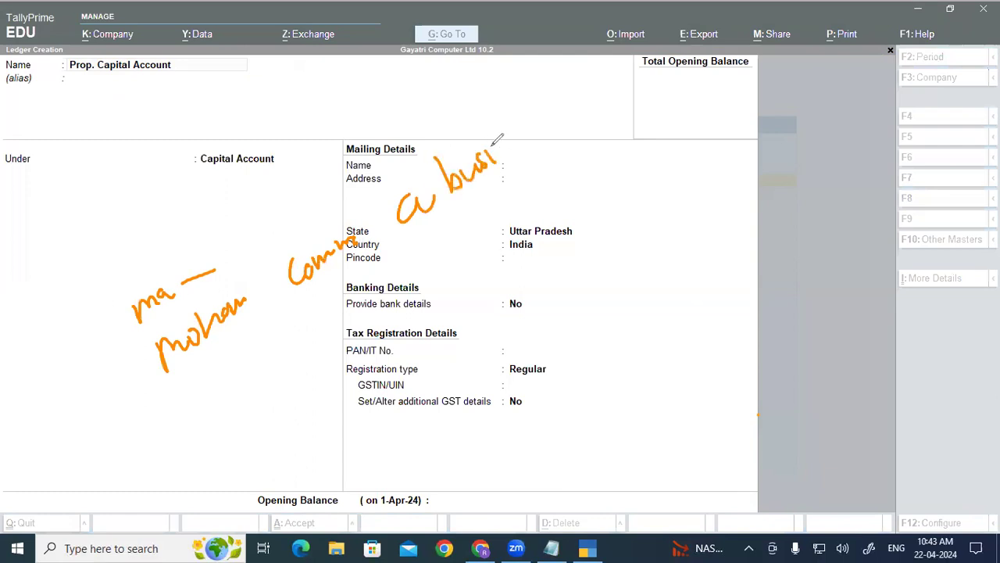
pyautogui.moveTo(546, 117)
pyautogui.mouseDown()
pyautogui.moveTo(576, 100)
pyautogui.moveTo(578, 109)
pyautogui.mouseUp()
pyautogui.click(571, 82)
pyautogui.moveTo(601, 61)
pyautogui.mouseDown()
pyautogui.moveTo(597, 92)
pyautogui.moveTo(612, 71)
pyautogui.moveTo(627, 83)
pyautogui.mouseUp()
# Handwrite the invested amount beneath the note as "RS" and "1012000", and underline the figure.
pyautogui.moveTo(248, 412)
pyautogui.mouseDown()
pyautogui.moveTo(252, 395)
pyautogui.moveTo(273, 387)
pyautogui.mouseUp()
pyautogui.click(288, 352)
pyautogui.moveTo(302, 356)
pyautogui.mouseDown()
pyautogui.moveTo(286, 389)
pyautogui.moveTo(257, 401)
pyautogui.mouseUp()
pyautogui.moveTo(258, 364); pyautogui.dragTo(261, 382)
pyautogui.moveTo(368, 294)
pyautogui.mouseDown()
pyautogui.moveTo(386, 327)
pyautogui.moveTo(398, 296)
pyautogui.moveTo(417, 284)
pyautogui.moveTo(431, 292)
pyautogui.moveTo(439, 269)
pyautogui.mouseUp()
pyautogui.moveTo(448, 258); pyautogui.dragTo(435, 296)
pyautogui.click(457, 250)
pyautogui.moveTo(426, 343)
pyautogui.mouseDown()
pyautogui.moveTo(414, 372)
pyautogui.moveTo(443, 338)
pyautogui.mouseUp()
pyautogui.moveTo(464, 337)
pyautogui.mouseDown()
pyautogui.moveTo(455, 356)
pyautogui.moveTo(498, 294)
pyautogui.mouseUp()
pyautogui.moveTo(421, 395); pyautogui.dragTo(527, 311)
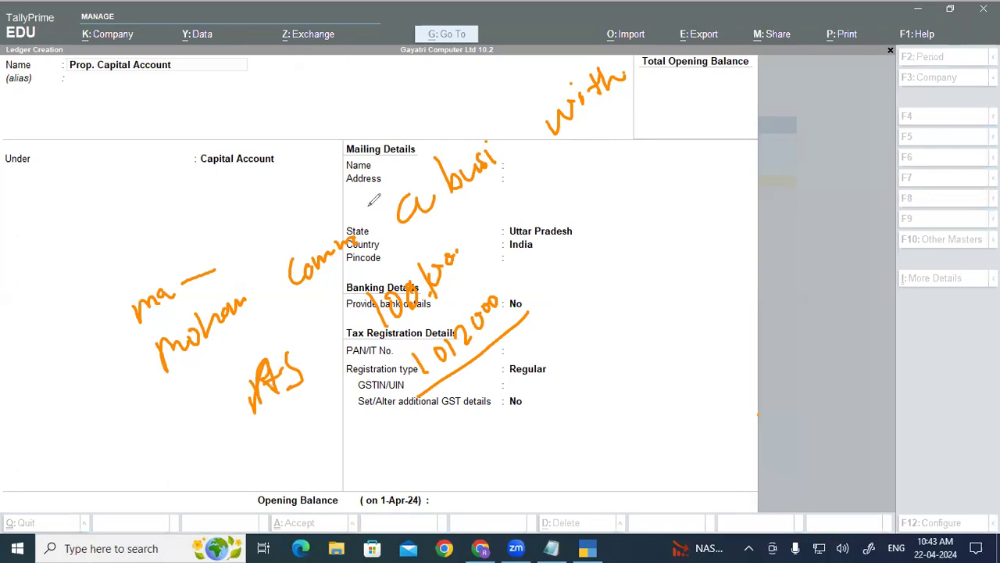
# Bracket the owner note, write and underline "Capital" with an arrow to the Capital Account group, and clear all annotations.
pyautogui.moveTo(134, 289)
pyautogui.mouseDown()
pyautogui.moveTo(119, 336)
pyautogui.moveTo(209, 482)
pyautogui.moveTo(289, 440)
pyautogui.mouseUp()
pyautogui.moveTo(727, 90)
pyautogui.mouseDown()
pyautogui.moveTo(742, 104)
pyautogui.moveTo(730, 124)
pyautogui.moveTo(772, 105)
pyautogui.mouseUp()
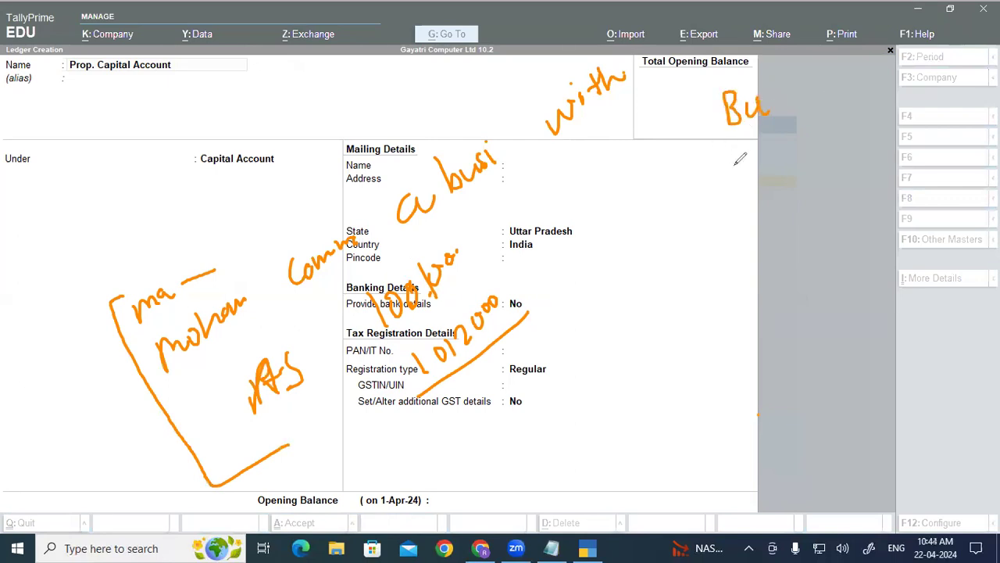
pyautogui.moveTo(746, 148)
pyautogui.mouseDown()
pyautogui.moveTo(742, 170)
pyautogui.moveTo(778, 148)
pyautogui.moveTo(787, 121)
pyautogui.moveTo(817, 134)
pyautogui.mouseUp()
pyautogui.moveTo(719, 205); pyautogui.dragTo(850, 123)
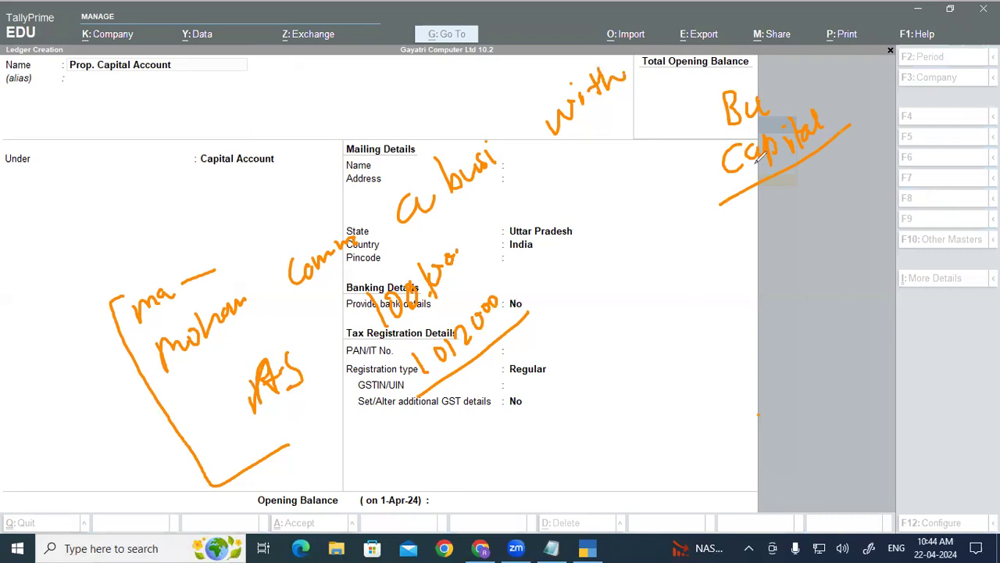
pyautogui.moveTo(744, 190)
pyautogui.mouseDown()
pyautogui.moveTo(308, 158)
pyautogui.moveTo(320, 167)
pyautogui.mouseUp()
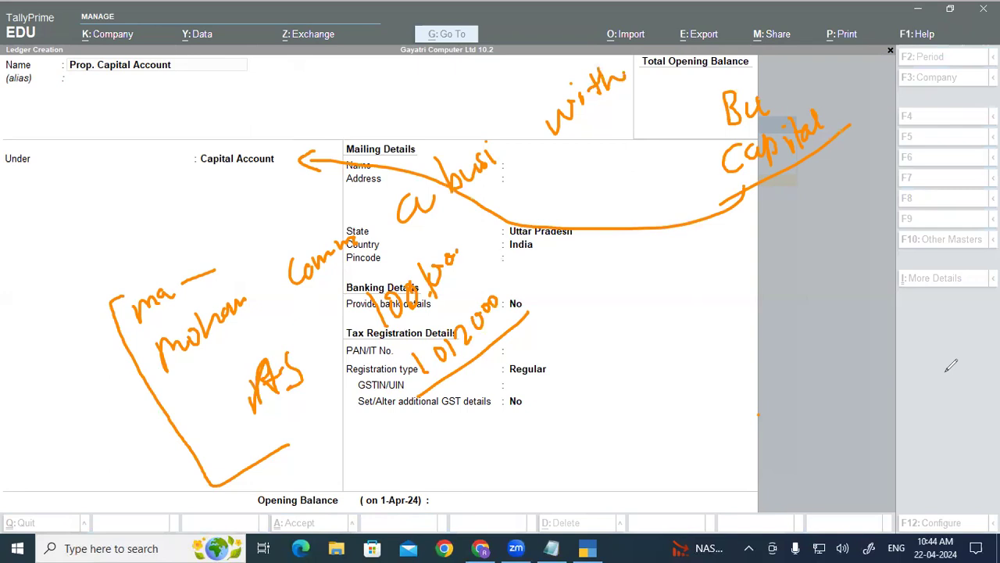
pyautogui.click(941, 501)
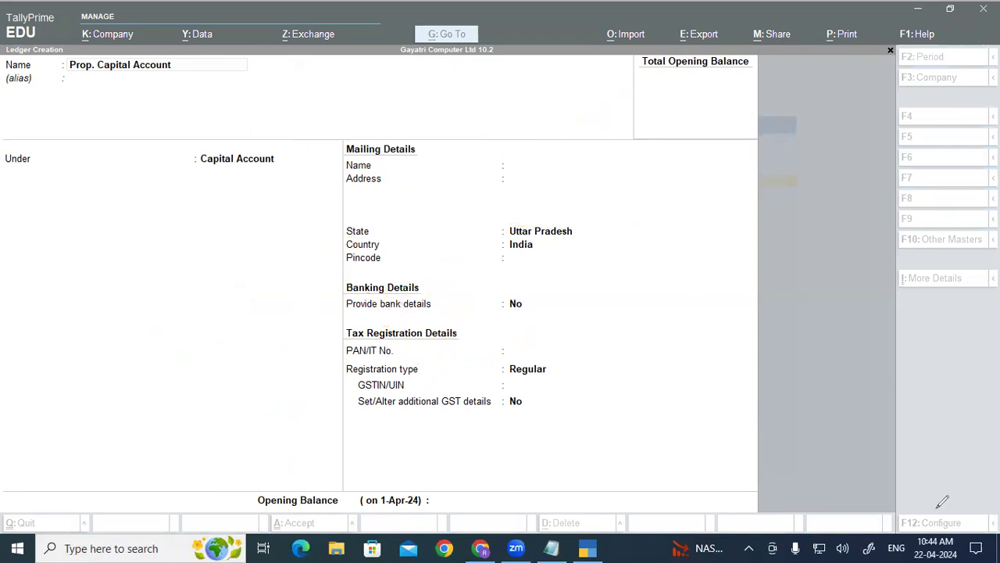
# Leave the alias blank and place the ledger under the Capital Account group.
pyautogui.press('Return')
pyautogui.press('Return')
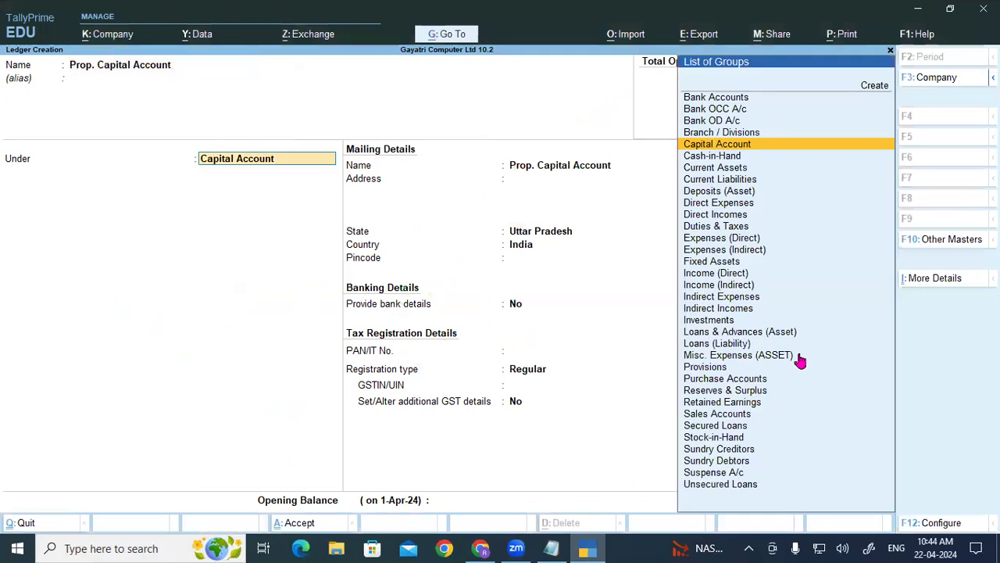
pyautogui.write('cap')
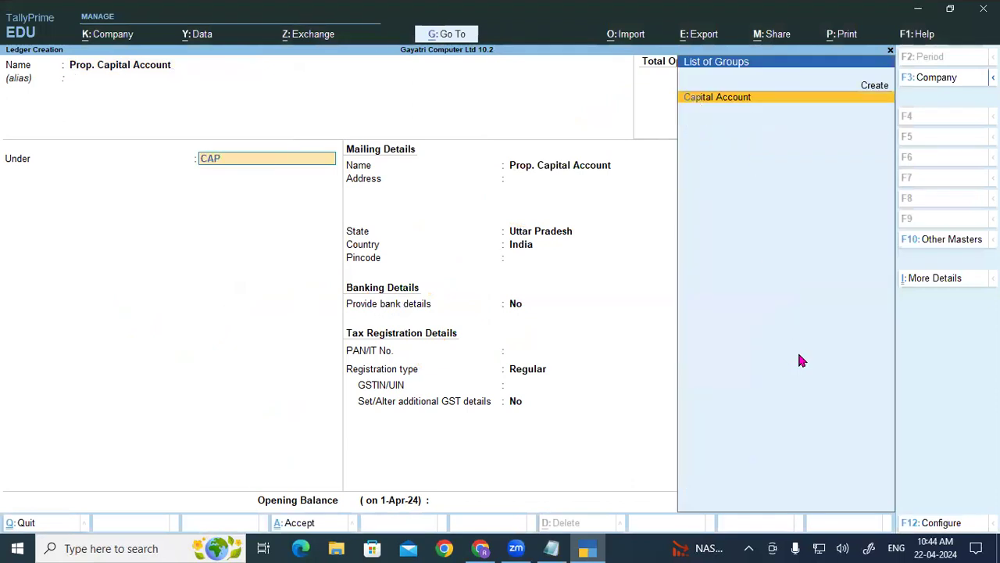
pyautogui.press('Return')
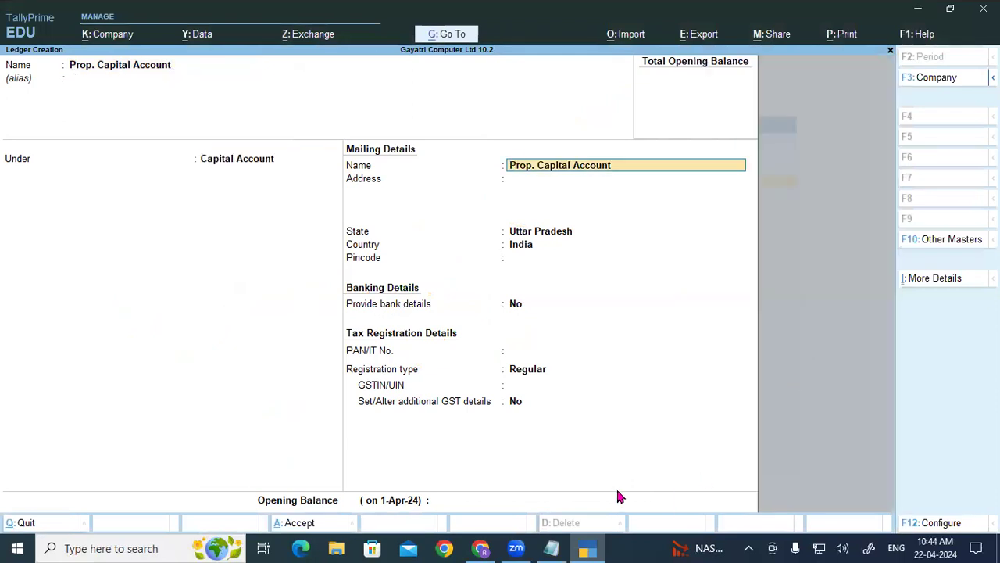
# Highlight the ledger name "Prop. Capital Account" and the group "Capital Account" in the PDF's capital ledger instructions.
pyautogui.click(481, 548)
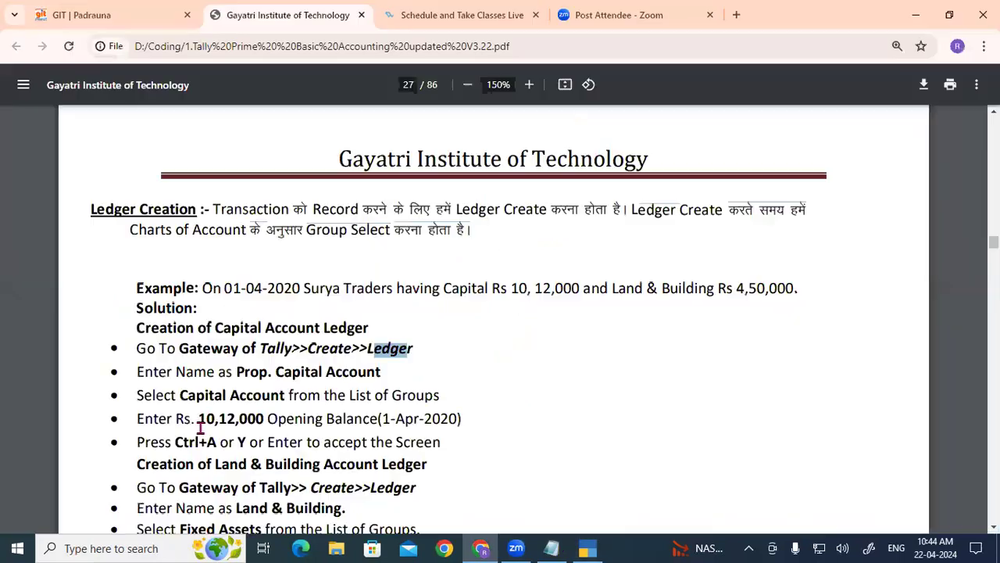
pyautogui.moveTo(236, 372); pyautogui.dragTo(383, 373)
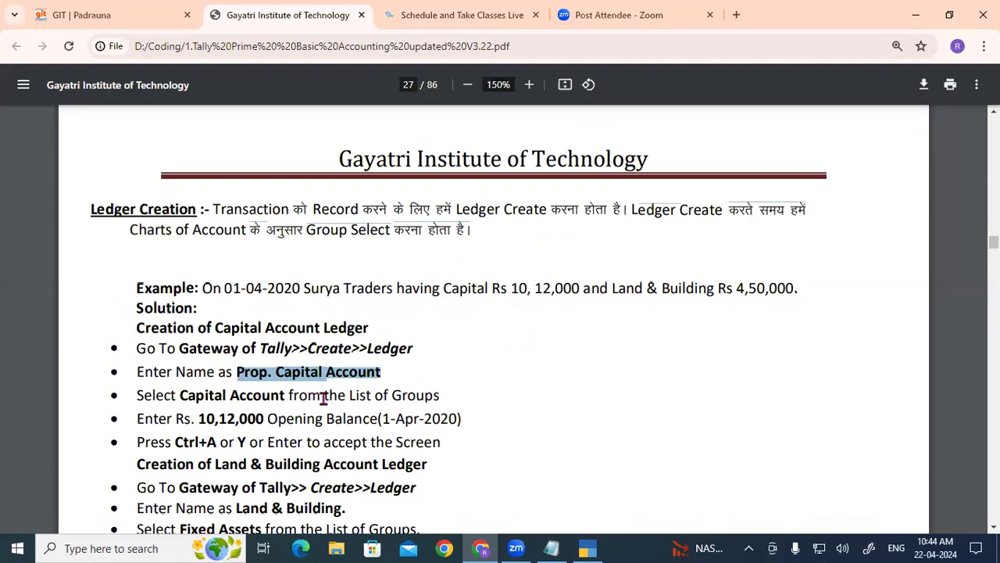
pyautogui.moveTo(312, 395); pyautogui.dragTo(416, 388)
pyautogui.click(416, 389)
pyautogui.moveTo(180, 394); pyautogui.dragTo(285, 391)
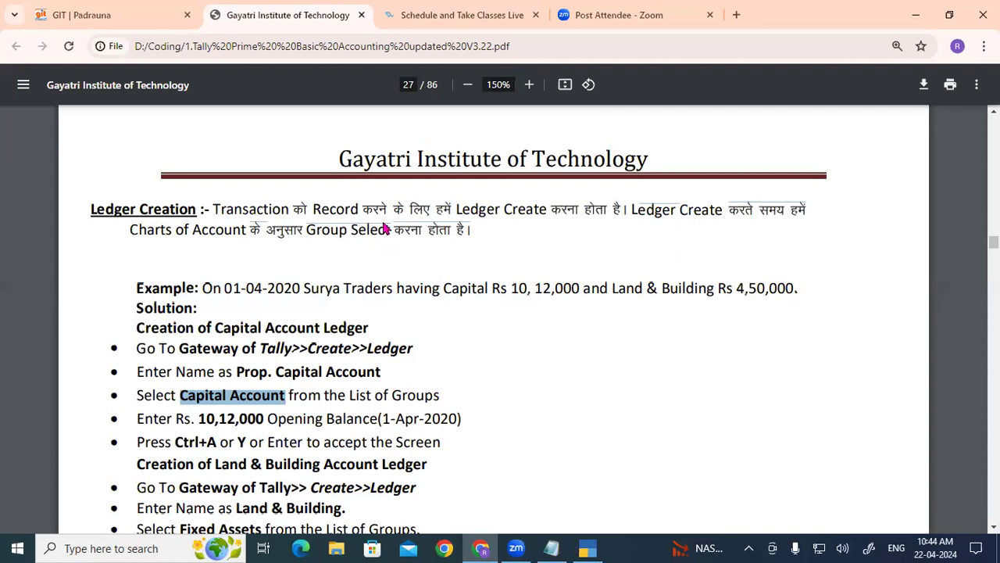
# Return to TallyPrime, skip the mailing, banking and tax details, and set the ledger's opening balance to 1012000.
pyautogui.hotkey('alt', 'Tab')
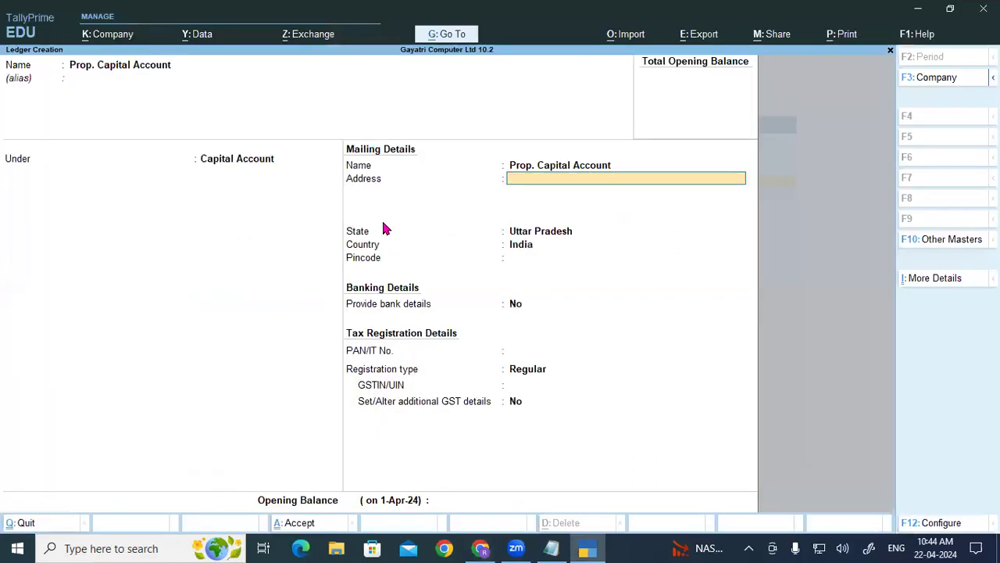
pyautogui.press('Return')
pyautogui.press('Return')
pyautogui.press('Return')
pyautogui.press('Return')
pyautogui.press('Return')
pyautogui.press('Return')
pyautogui.press('Return')
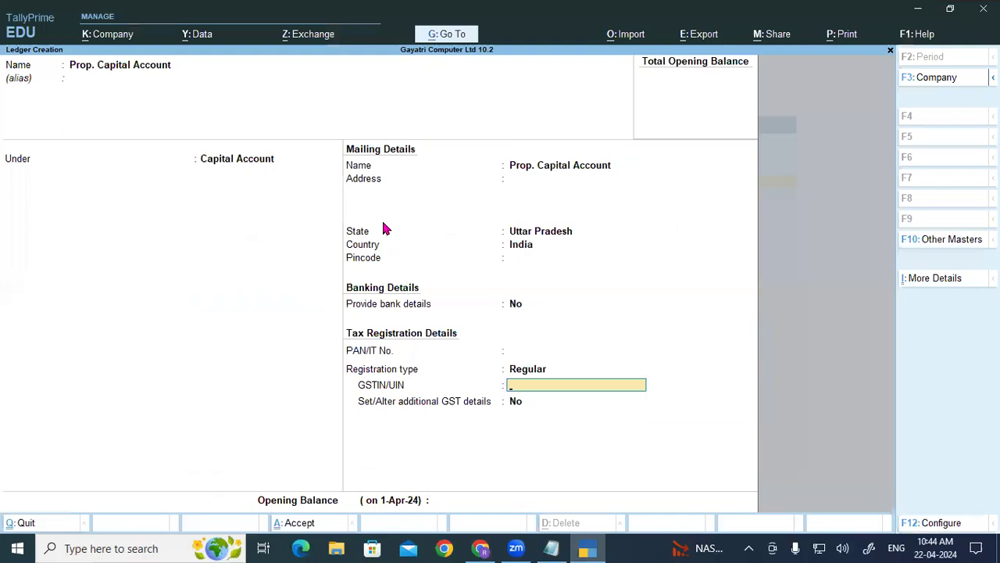
pyautogui.press('Return')
pyautogui.press('Return')
pyautogui.press('Return')
pyautogui.press('Escape')
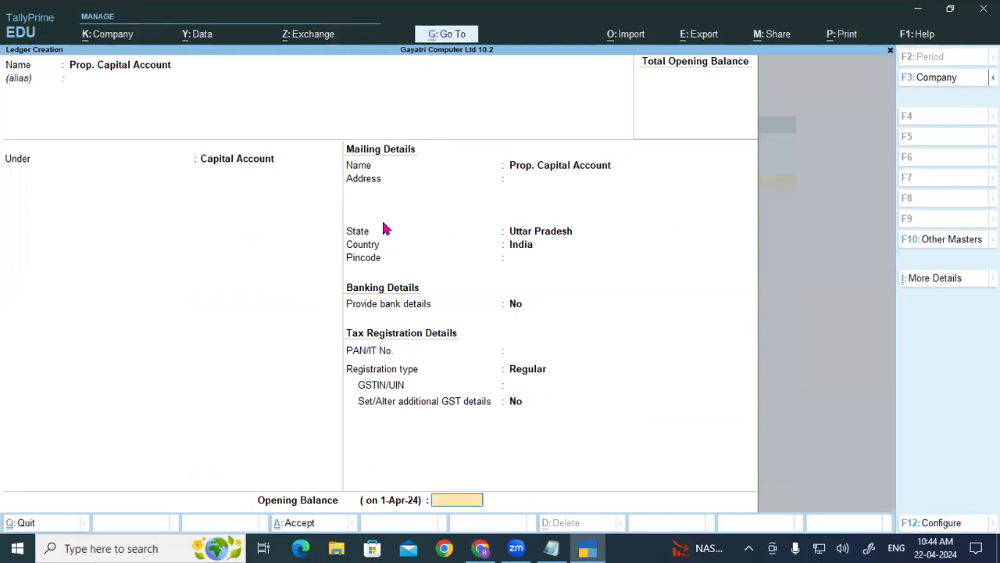
pyautogui.write('1012000')
pyautogui.press('Return')
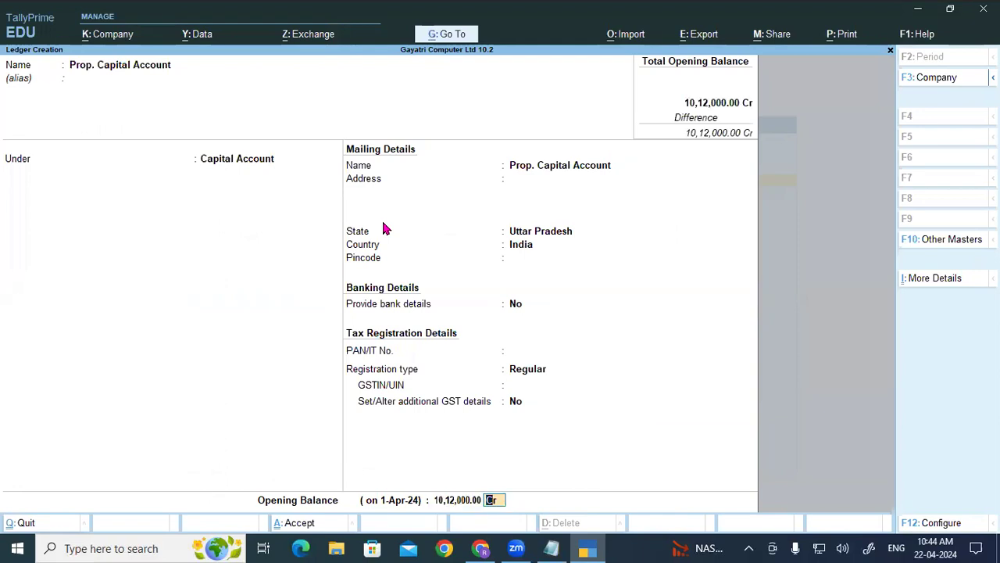
# Recheck the ledger's group selection and save the Prop. Capital Account ledger.
pyautogui.click(224, 165)
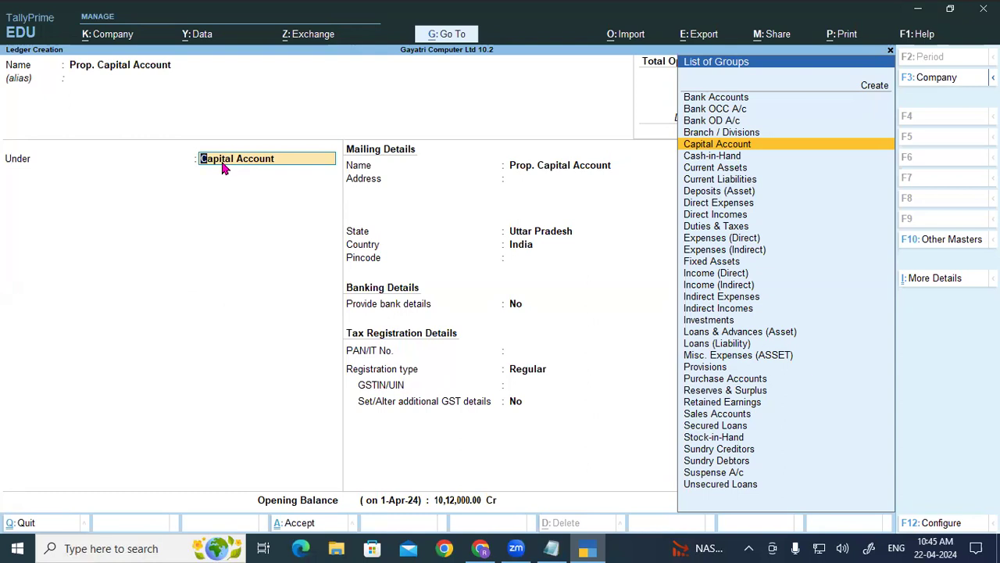
pyautogui.press('ctrl')
pyautogui.hotkey('ctrl', 'a')
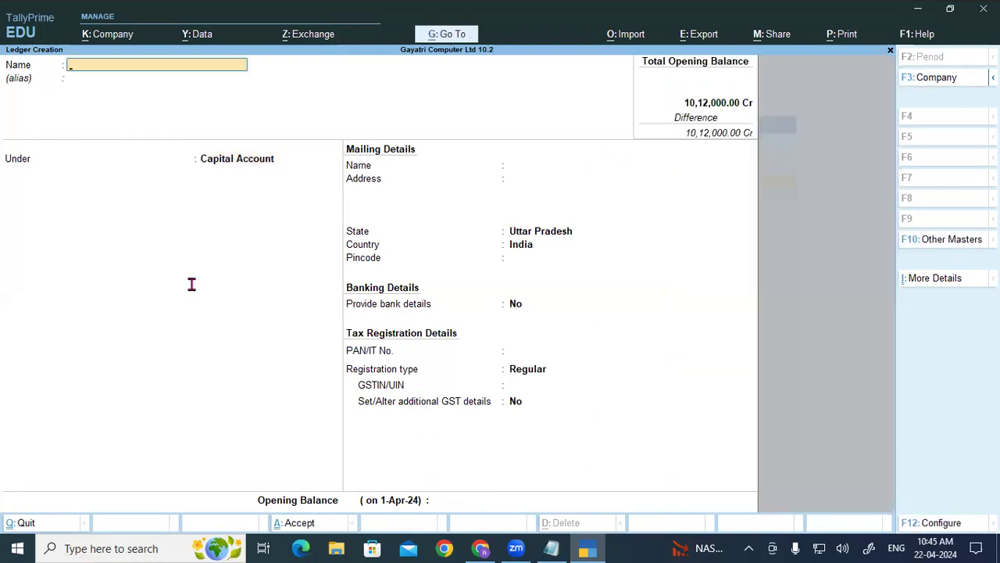
# Switch to the PDF and highlight "Land & Building" in the example transaction.
pyautogui.hotkey('alt', 'Tab')
pyautogui.moveTo(612, 288); pyautogui.dragTo(718, 289)
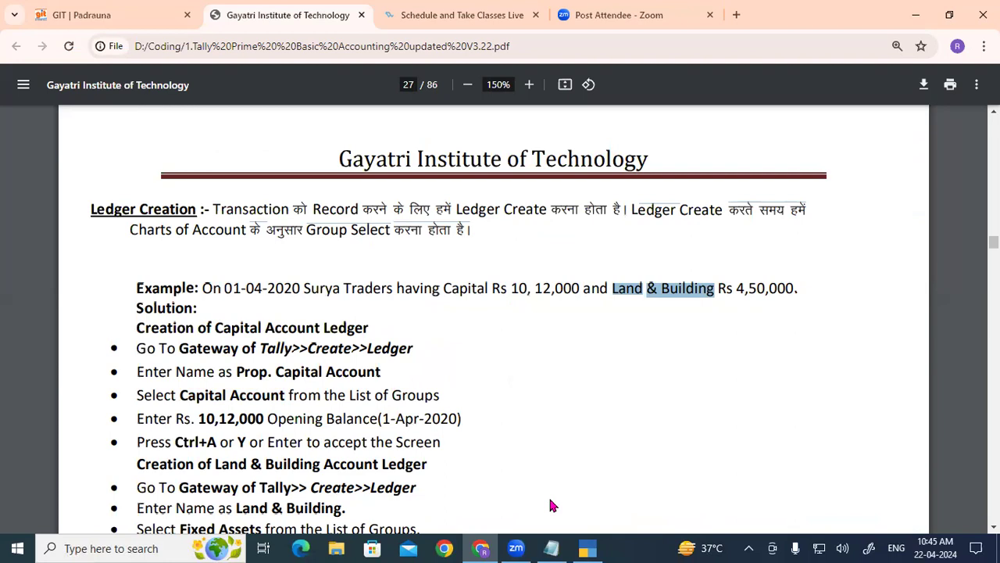
# Copy "Land & Building" into the new ledger's name in TallyPrime and place the ledger under the Fixed Assets group.
pyautogui.hotkey('ctrl', 'c')
pyautogui.hotkey('alt', 'Tab')
pyautogui.hotkey('ctrl', 'v')
pyautogui.press('Return')
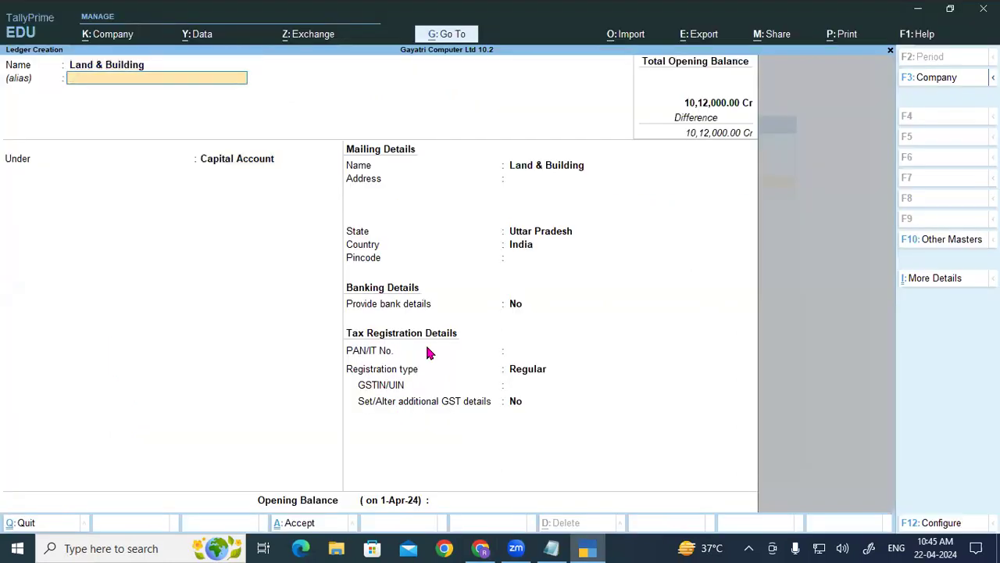
pyautogui.press('Return')
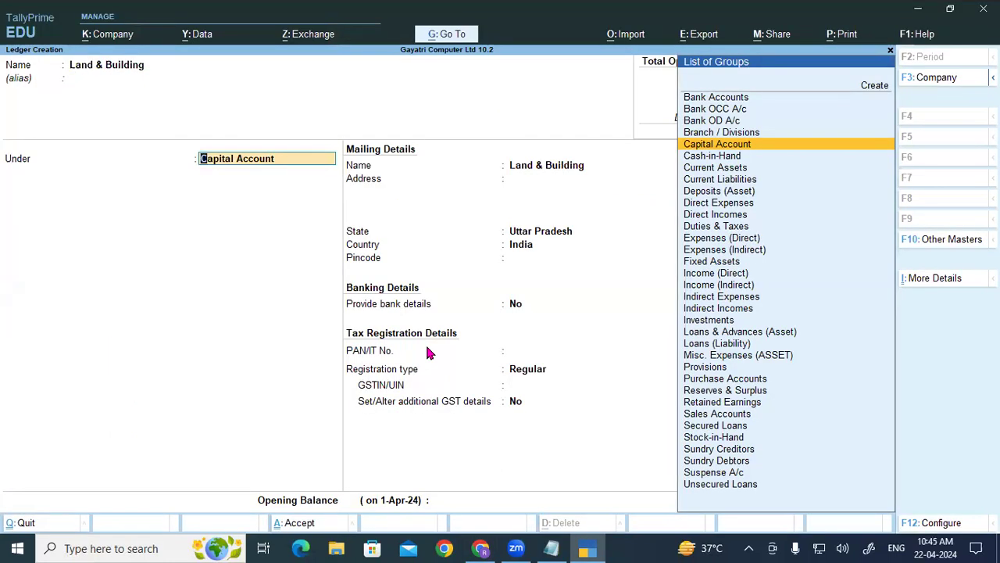
pyautogui.write('FIX')
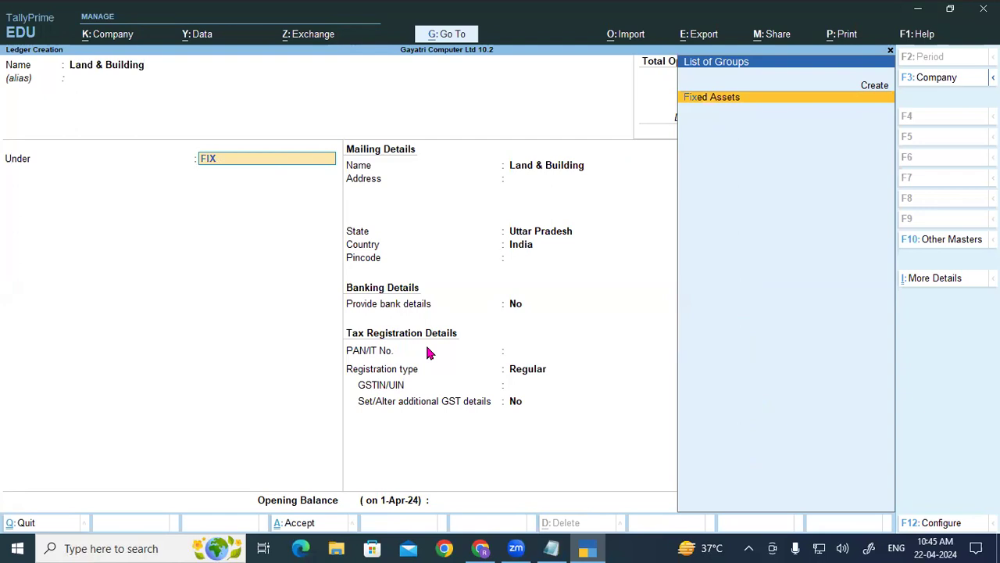
pyautogui.press('Return')
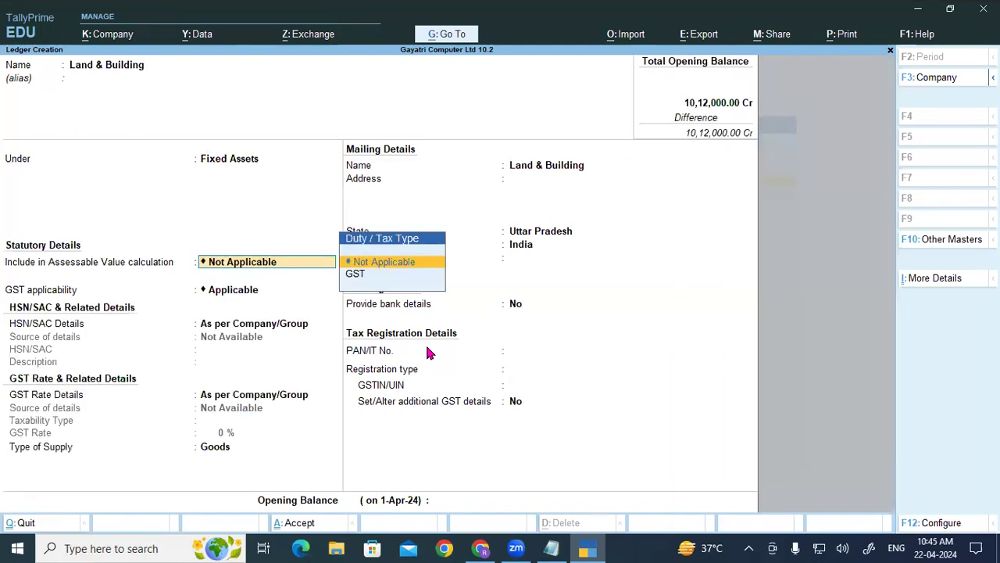
# Set the Land & Building ledger's GST applicability to Not Applicable and skip the mailing, banking and tax registration details.
pyautogui.press('Return')
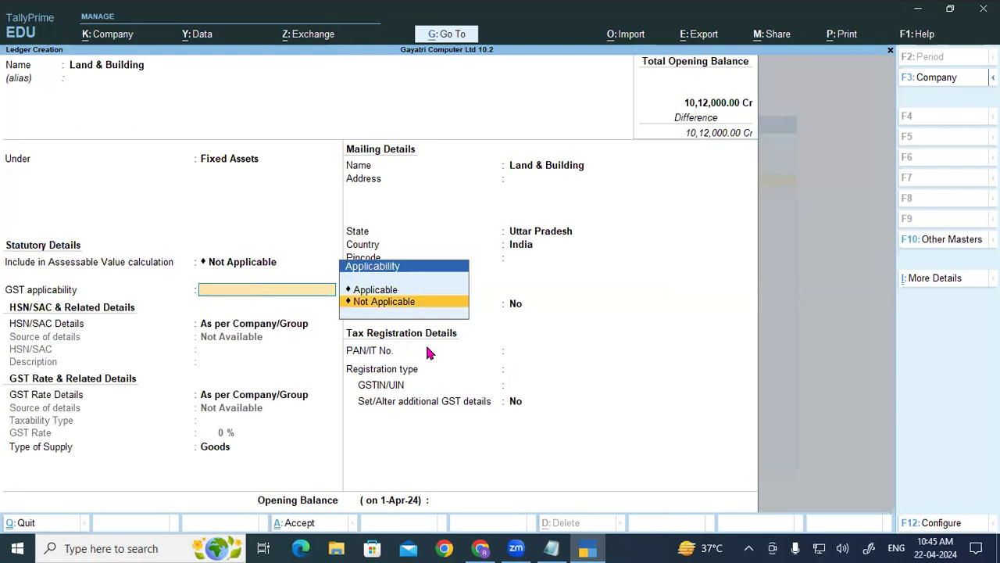
pyautogui.press('Return')
pyautogui.press('Return')
pyautogui.press('Return')
pyautogui.press('Return')
pyautogui.press('Return')
pyautogui.press('Return')
pyautogui.press('Return')
pyautogui.press('Return')
pyautogui.press('Return')
pyautogui.press('Return')
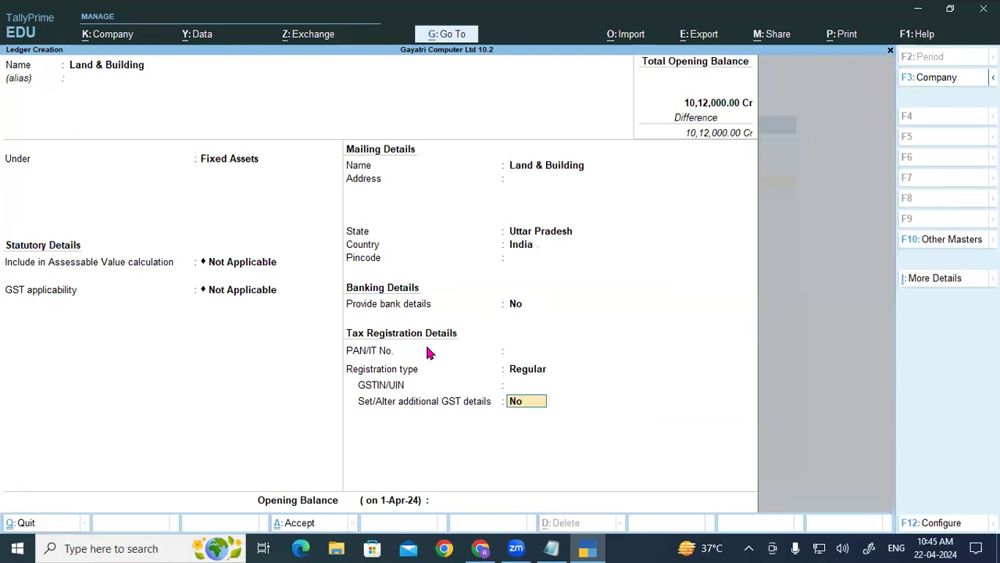
# Set the Land & Building ledger's opening balance to 450000 Dr and save the ledger.
pyautogui.press('Return')
pyautogui.write('450000')
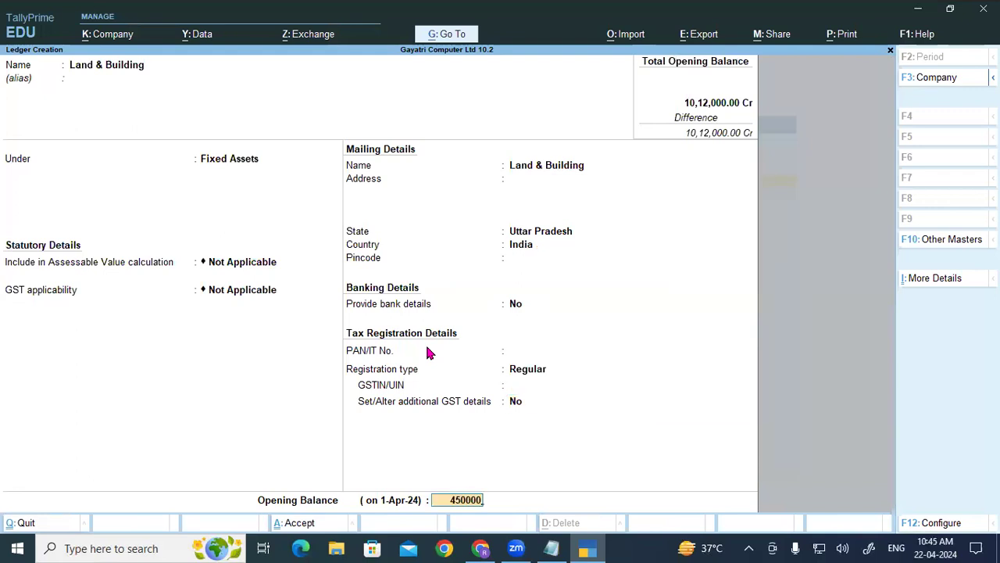
pyautogui.press('Return')
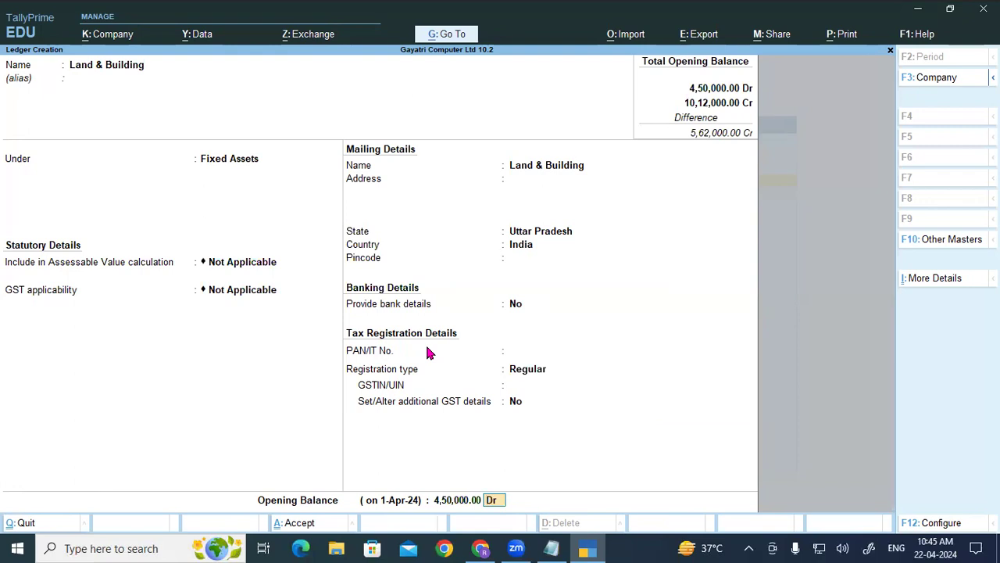
pyautogui.press('Return')
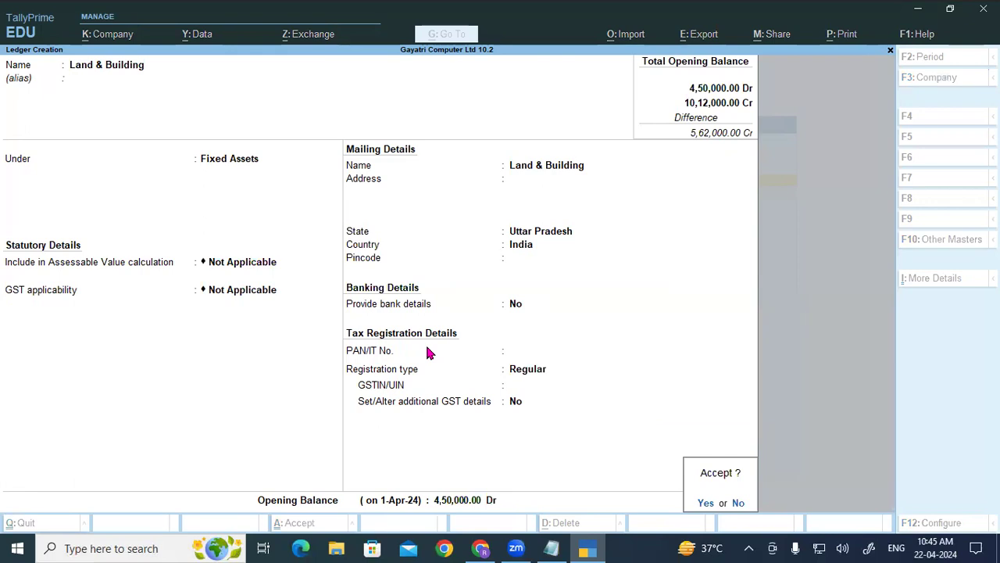
pyautogui.press('Return')
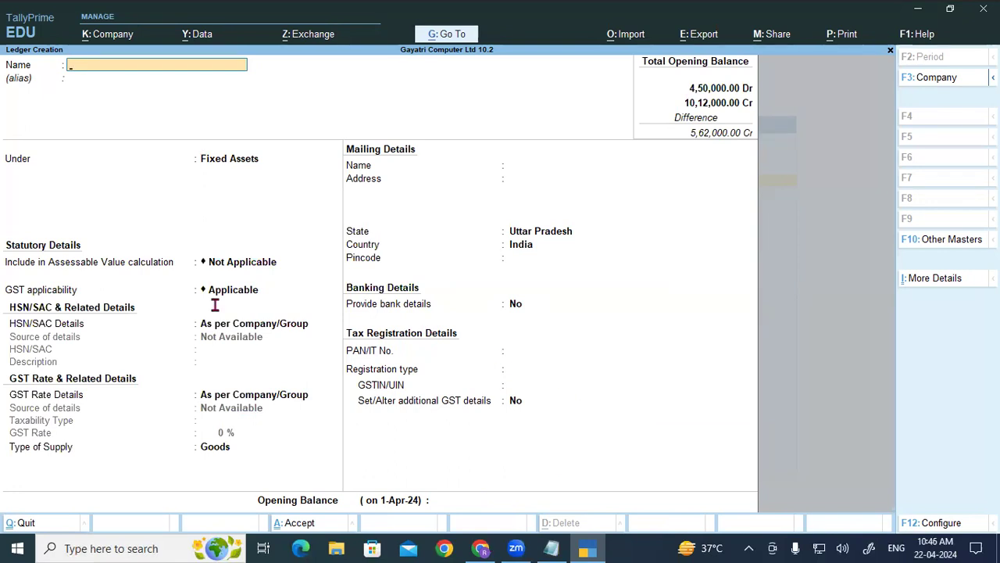
# Switch to the PDF and review the Land & Building ledger instructions and the sample capital ledger down to the Lab Practice table.
pyautogui.hotkey('alt', 'Tab')
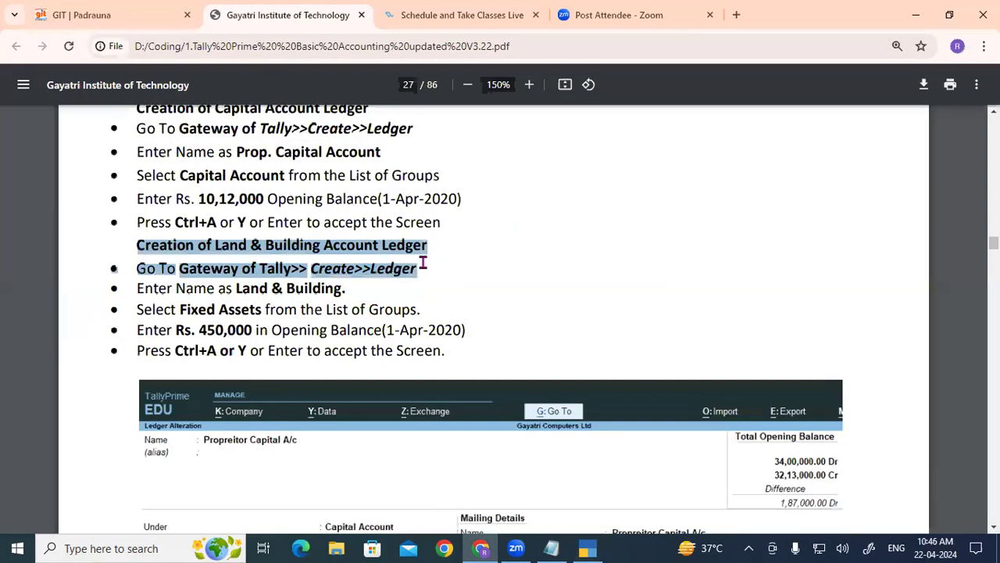
pyautogui.scroll(1, 249, 256)
pyautogui.moveTo(181, 202); pyautogui.dragTo(436, 270)
pyautogui.scroll(-3, 435, 270)
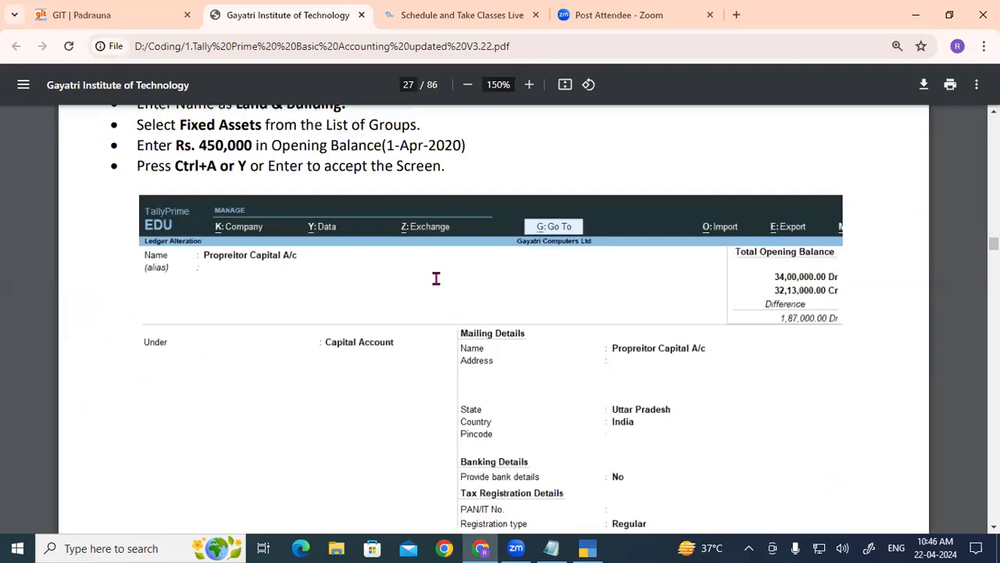
pyautogui.scroll(-1, 436, 279)
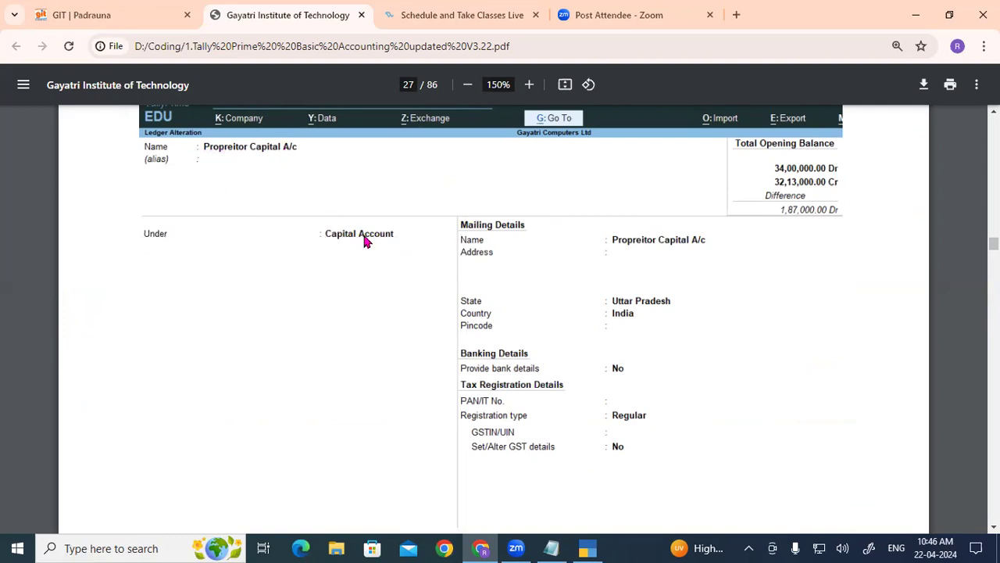
pyautogui.scroll(-3, 387, 249)
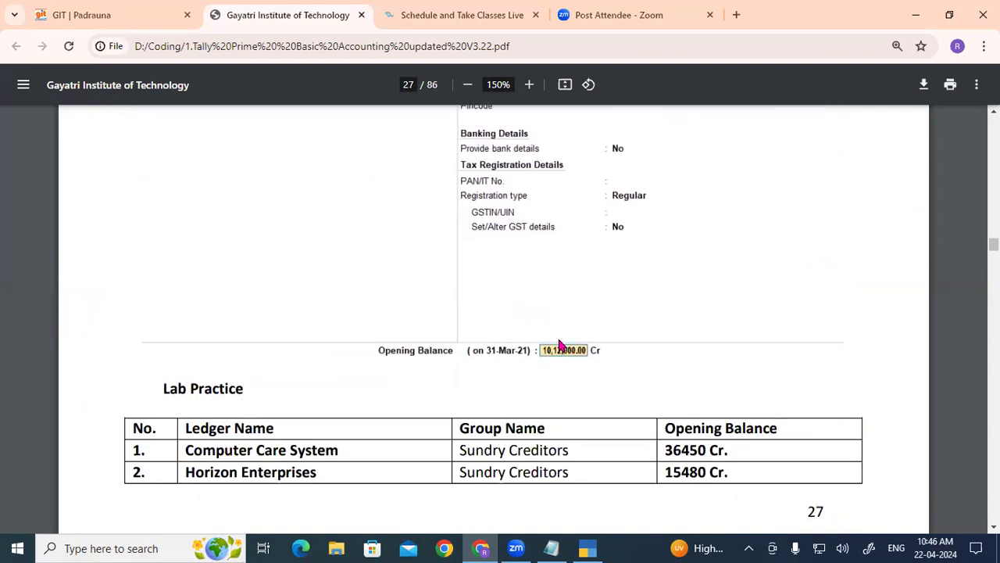
pyautogui.scroll(-3, 485, 321)
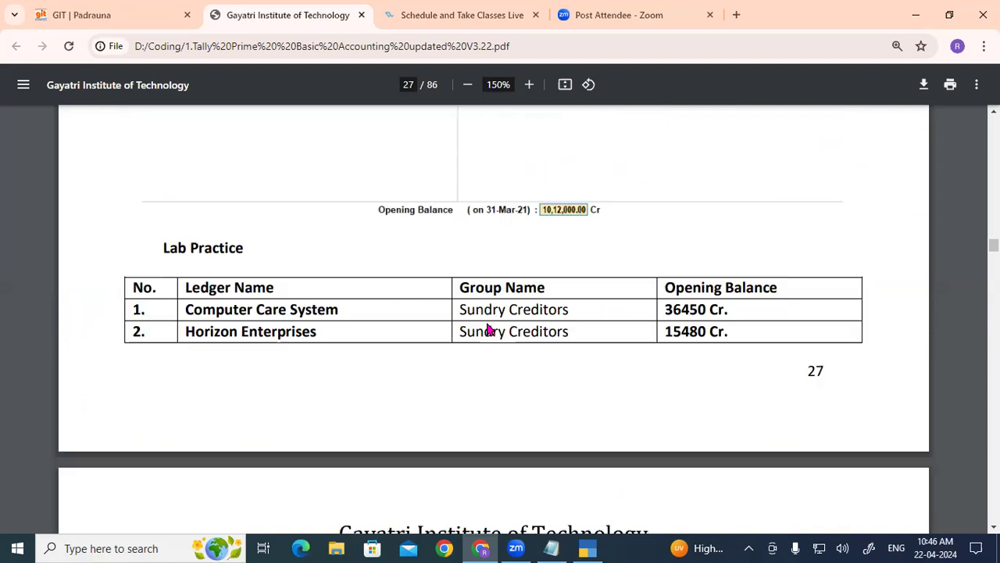
# Highlight the Lab Practice heading and the four ledger names from Computer Care System to Loan From Axis Bank.
pyautogui.moveTo(160, 170); pyautogui.dragTo(296, 175)
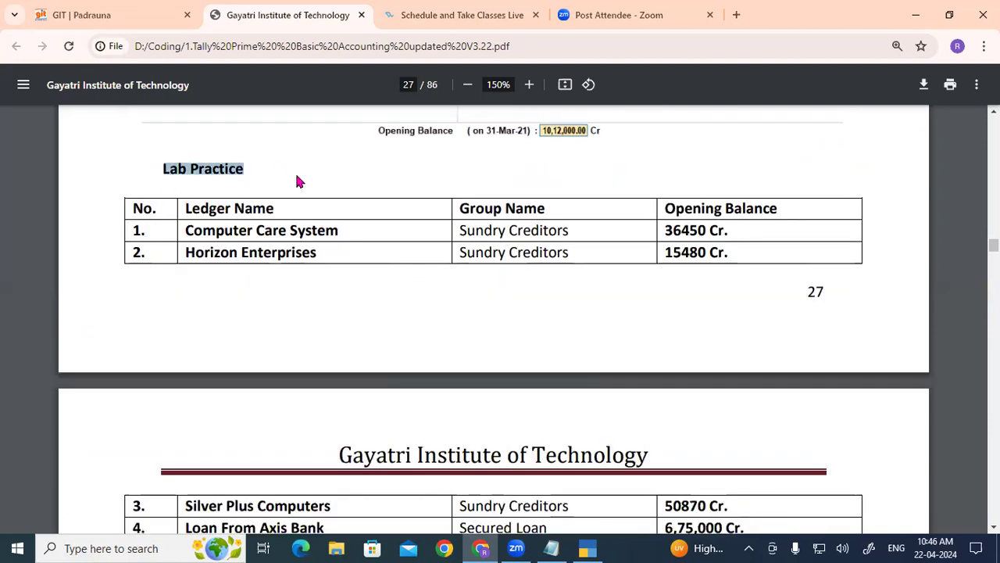
pyautogui.scroll(-2, 297, 176)
pyautogui.scroll(2, 257, 235)
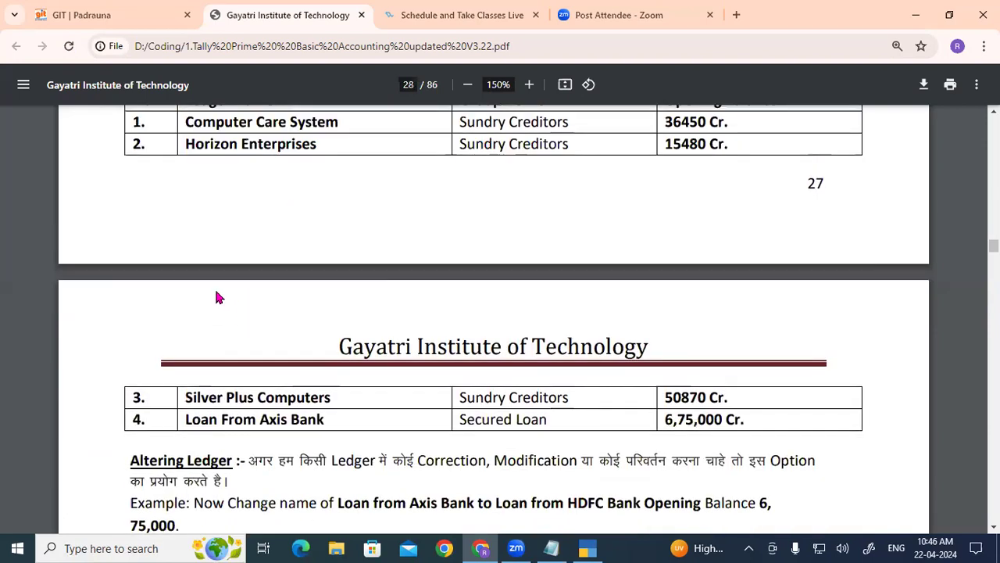
pyautogui.moveTo(186, 232); pyautogui.dragTo(336, 232)
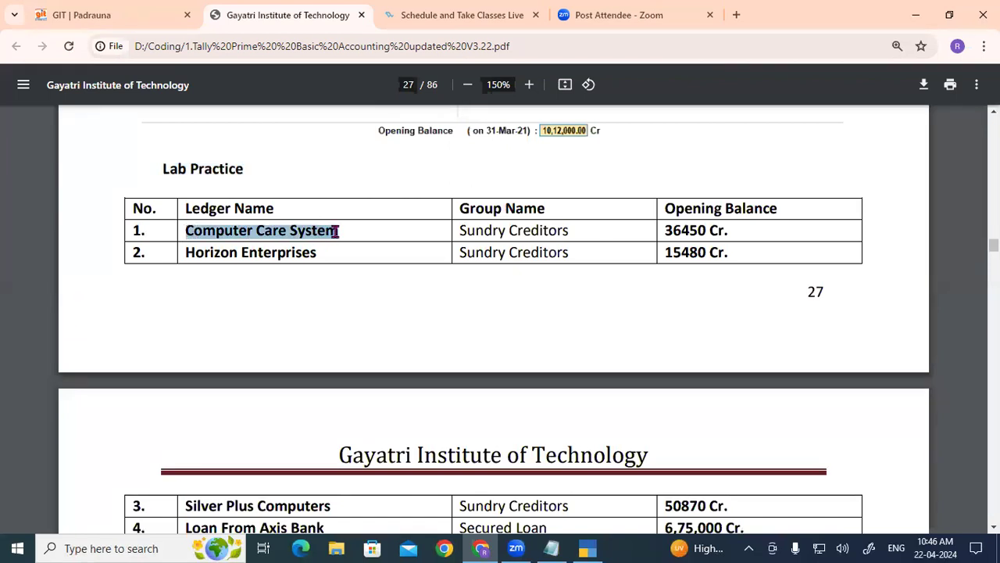
pyautogui.moveTo(186, 253); pyautogui.dragTo(314, 250)
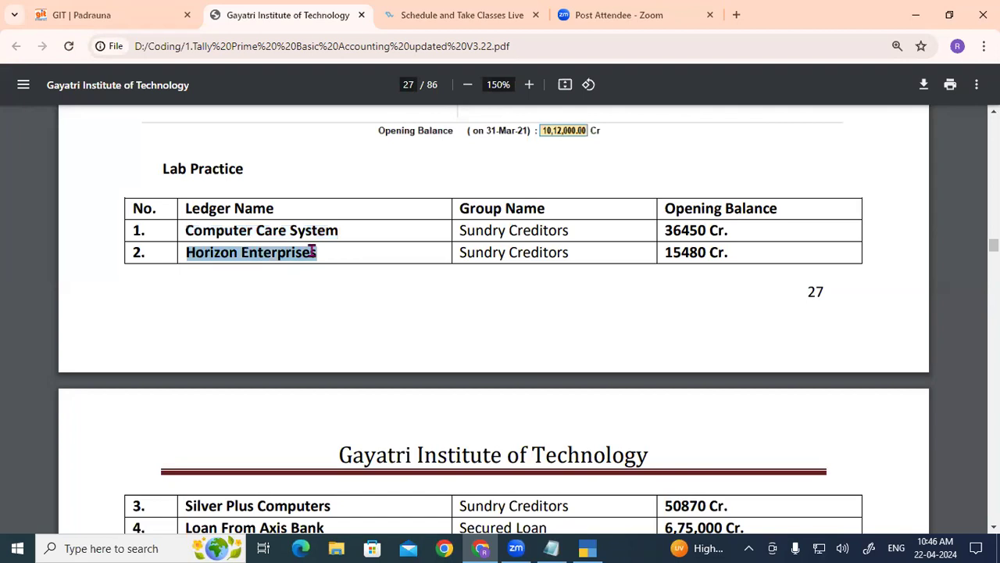
pyautogui.scroll(-4, 308, 259)
pyautogui.moveTo(191, 358); pyautogui.dragTo(339, 362)
pyautogui.moveTo(179, 385); pyautogui.dragTo(357, 380)
pyautogui.scroll(2, 485, 351)
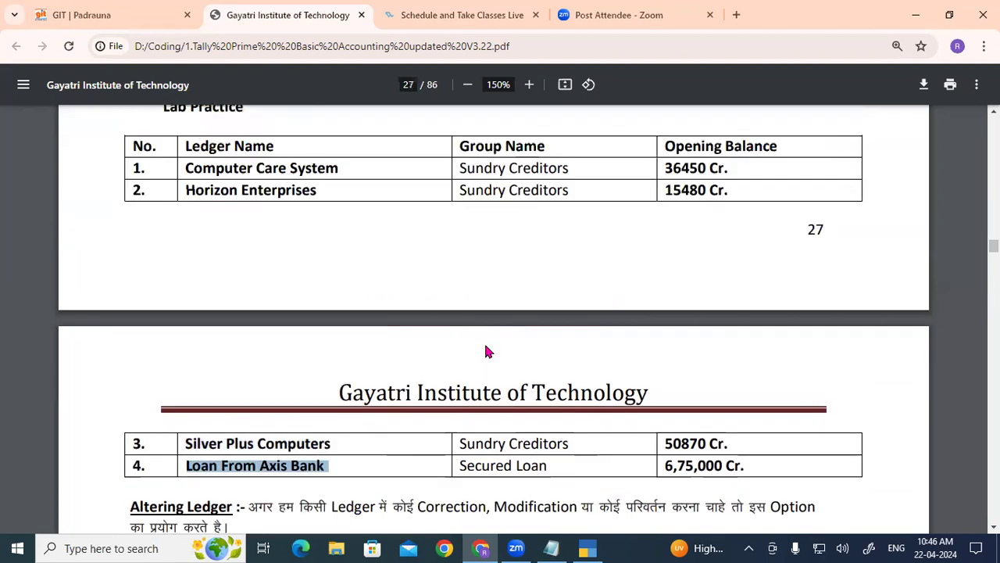
# Highlight the group "Sundry Creditors" and the opening balance 36450 in the Computer Care System row.
pyautogui.scroll(2, 485, 351)
pyautogui.moveTo(459, 230); pyautogui.dragTo(571, 229)
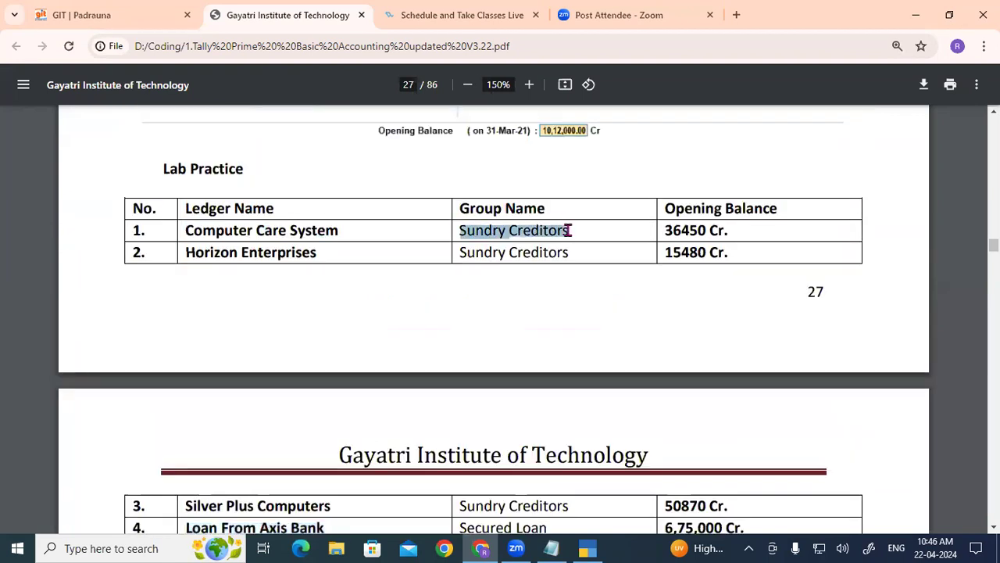
pyautogui.moveTo(665, 230); pyautogui.dragTo(714, 225)
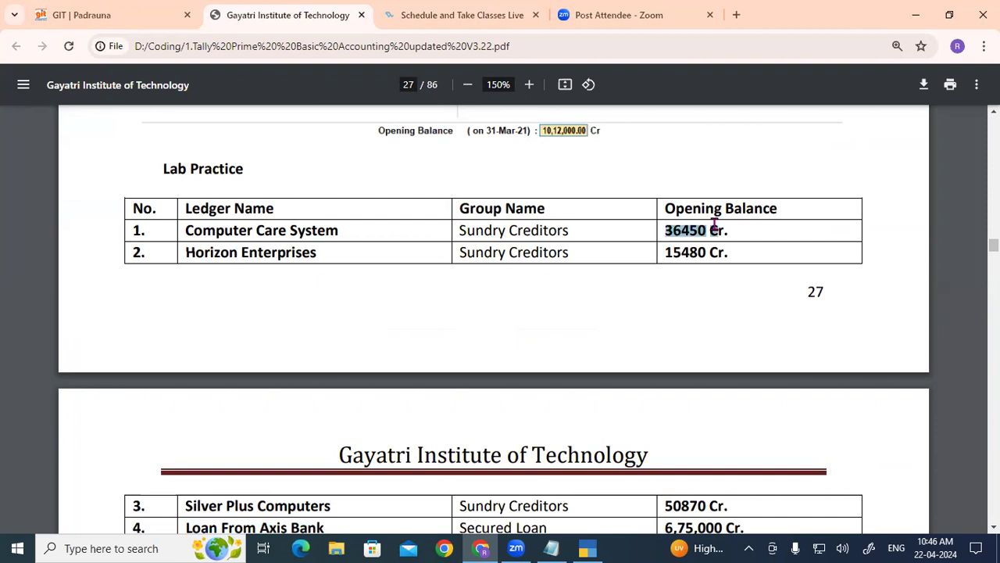
# Copy "Computer Care System" from the PDF and start a new ledger with that name in TallyPrime, leaving the alias blank.
pyautogui.moveTo(176, 229); pyautogui.dragTo(332, 229)
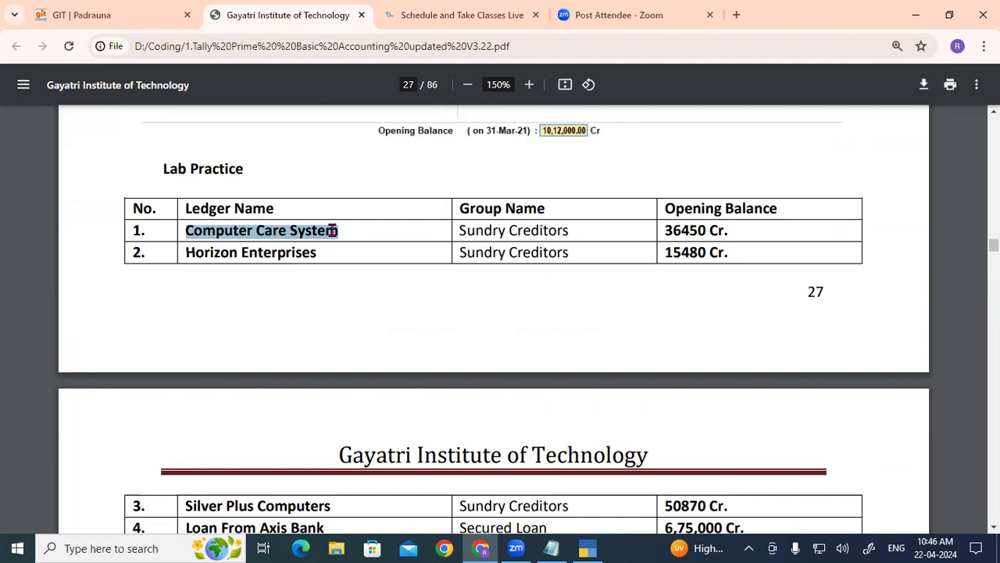
pyautogui.hotkey('alt', 'Tab')
pyautogui.press('Escape')
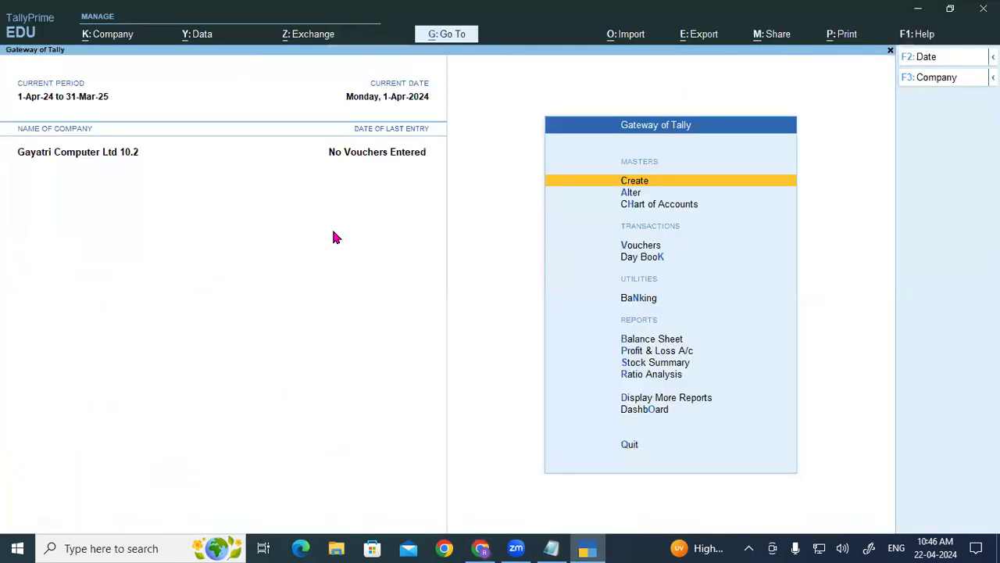
pyautogui.press('Return')
pyautogui.press('Down')
pyautogui.press('Return')
pyautogui.hotkey('ctrl', 'alt', 'v')
pyautogui.press('Return')
pyautogui.press('Return')
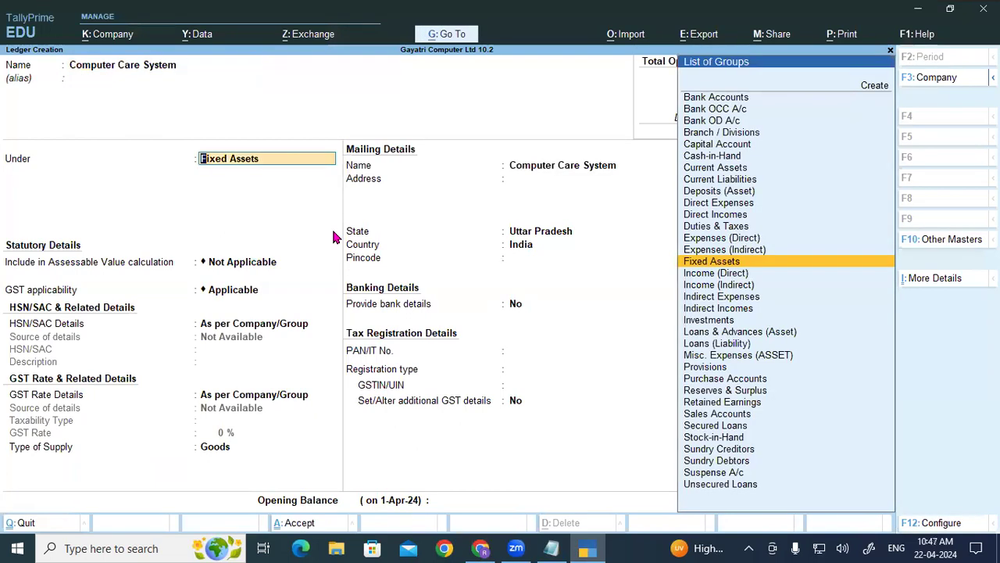
# Place the ledger under Sundry Creditors, keeping bill-by-bill balances at Yes and the default credit period blank.
pyautogui.write('Sun')
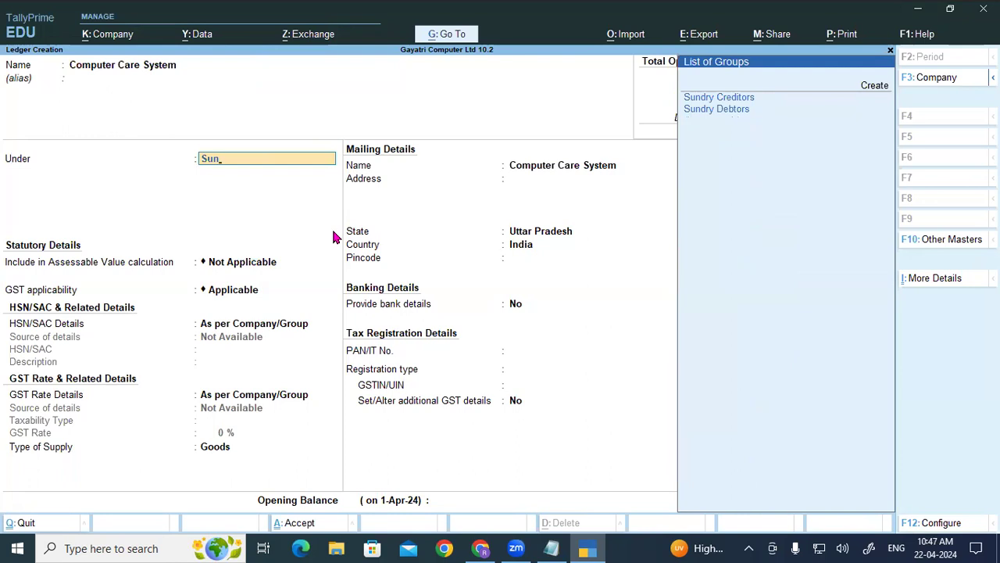
pyautogui.press('Return')
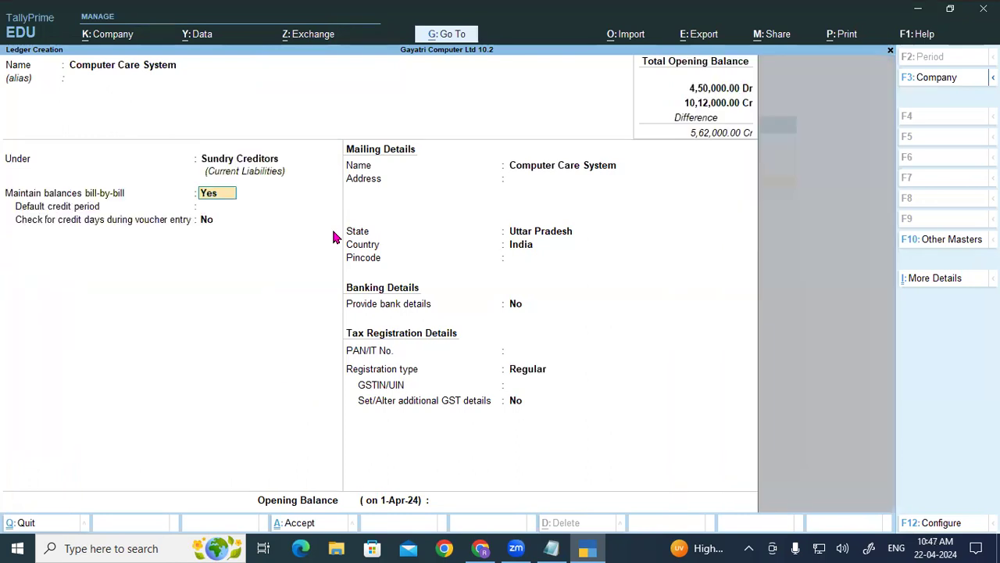
pyautogui.press('Return')
pyautogui.press('Return')
pyautogui.press('Return')
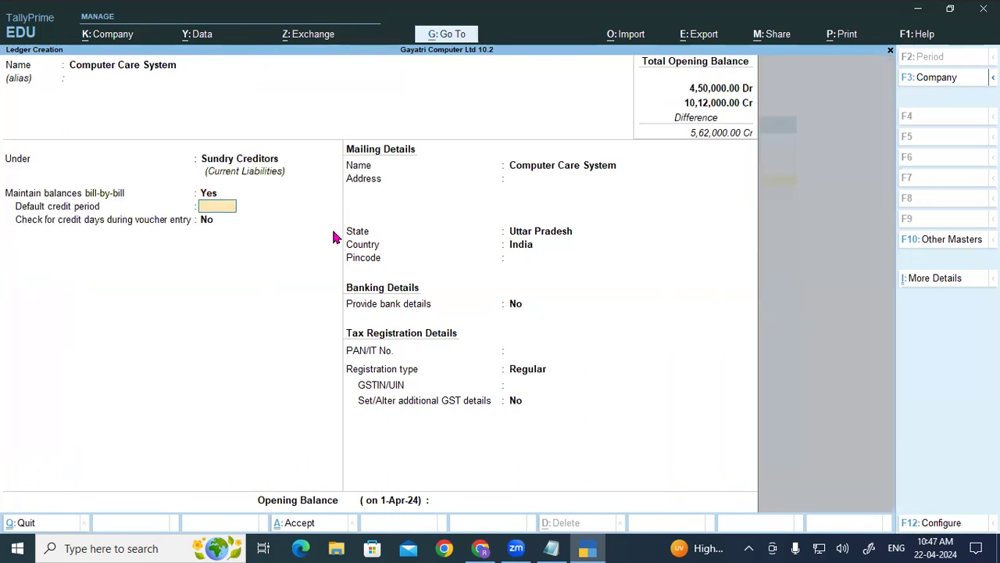
pyautogui.press('Return')
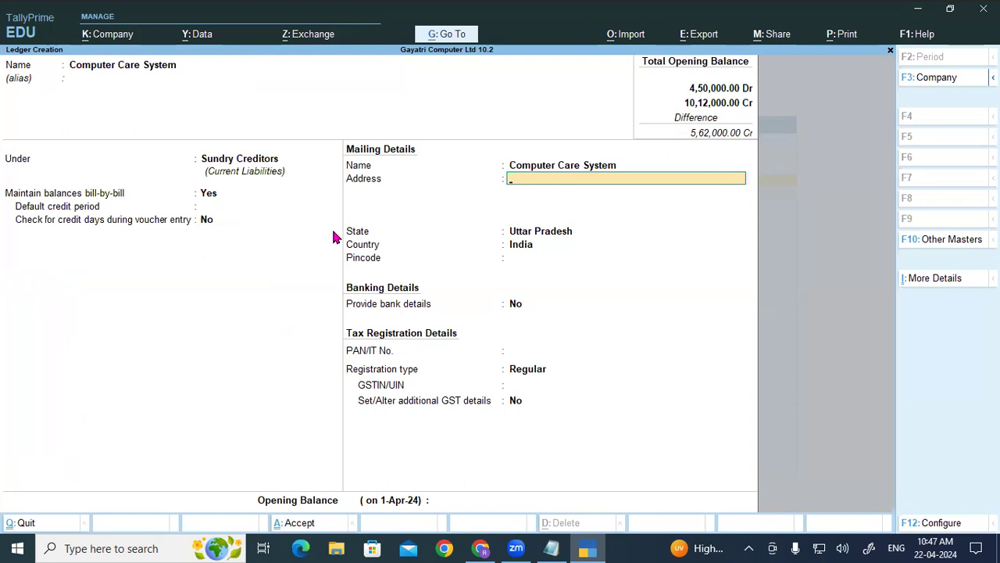
# Skip the mailing, banking and tax registration details and set the Computer Care System opening balance to 36,450.
pyautogui.press('Return')
pyautogui.press('Return')
pyautogui.press('Return')
pyautogui.press('Return')
pyautogui.press('Return')
pyautogui.press('Return')
pyautogui.press('Return')
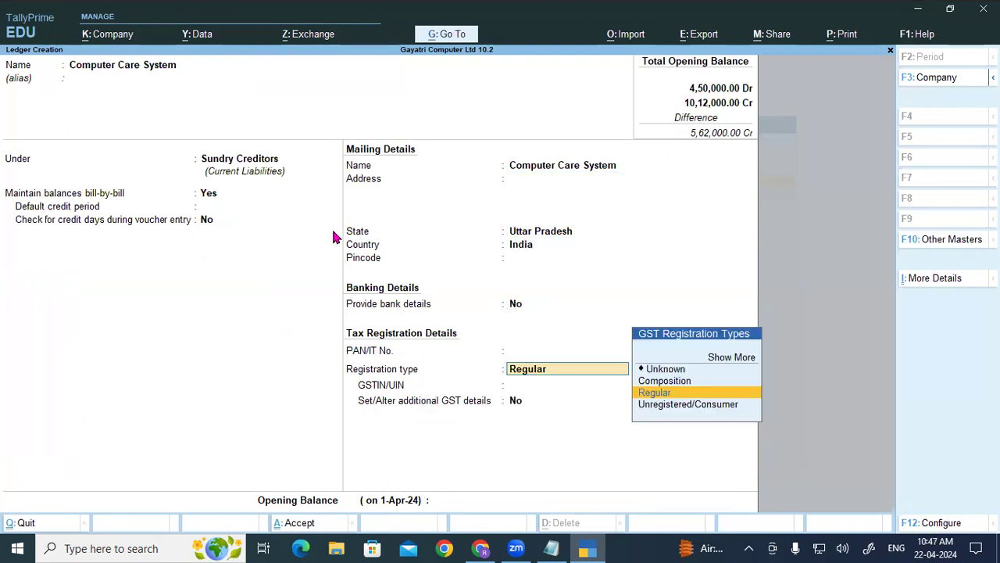
pyautogui.press('Return')
pyautogui.press('Return')
pyautogui.write('36')
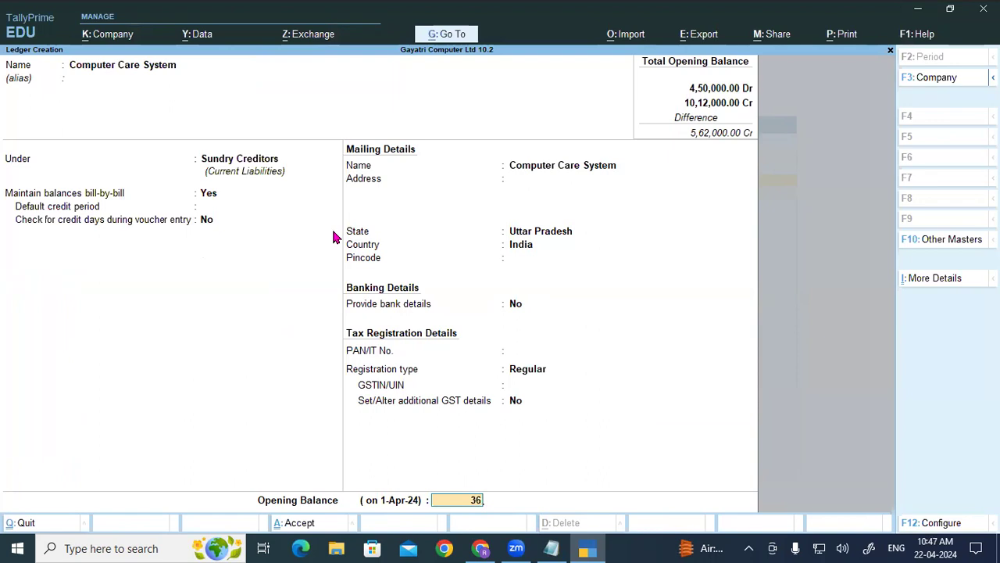
pyautogui.write(',450')
pyautogui.press('Return')
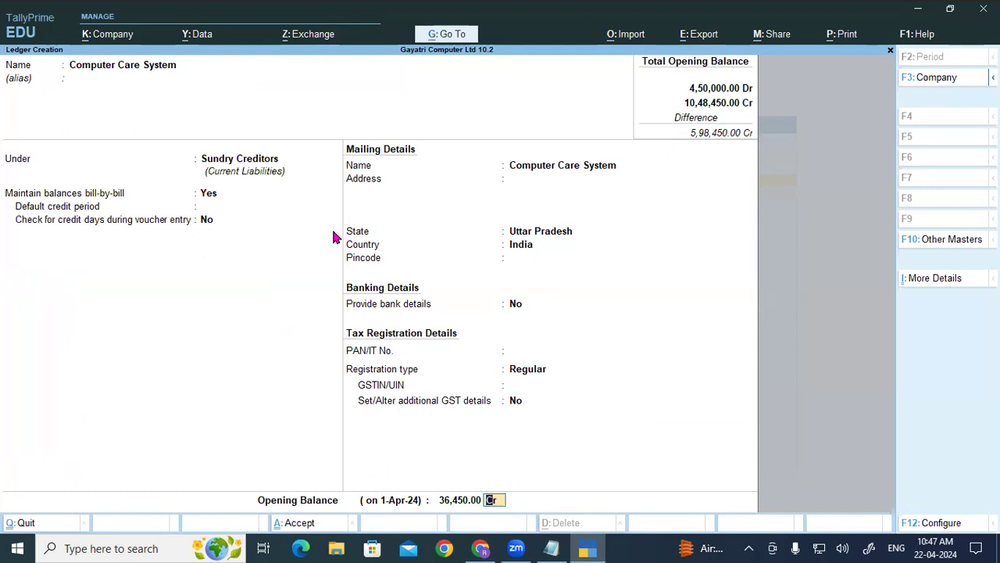
# Keep the opening balance as Cr and save the Computer Care System ledger.
pyautogui.press('Return')
pyautogui.press('Return')
pyautogui.press('Return')
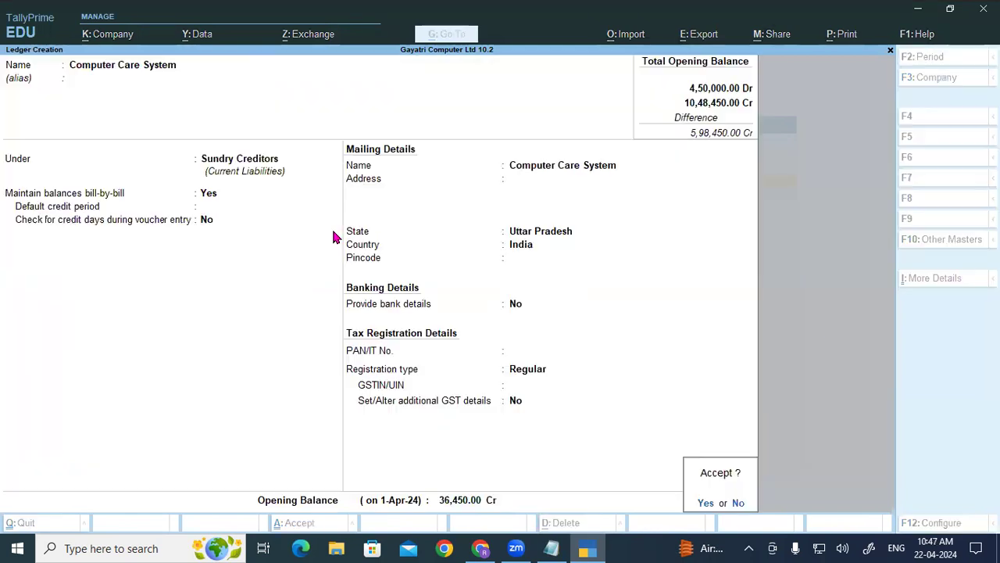
pyautogui.press('Return')
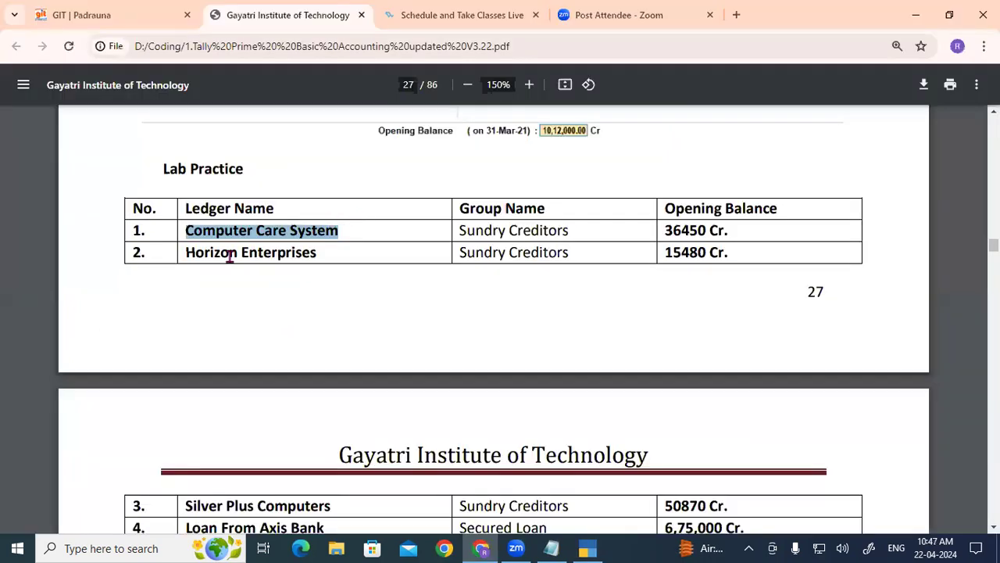
# Switch to the PDF and highlight the second Lab Practice ledger name, "Horizon Enterprises".
pyautogui.scroll(-1, 226, 255)
pyautogui.click(231, 175)
pyautogui.moveTo(231, 175); pyautogui.dragTo(322, 180)
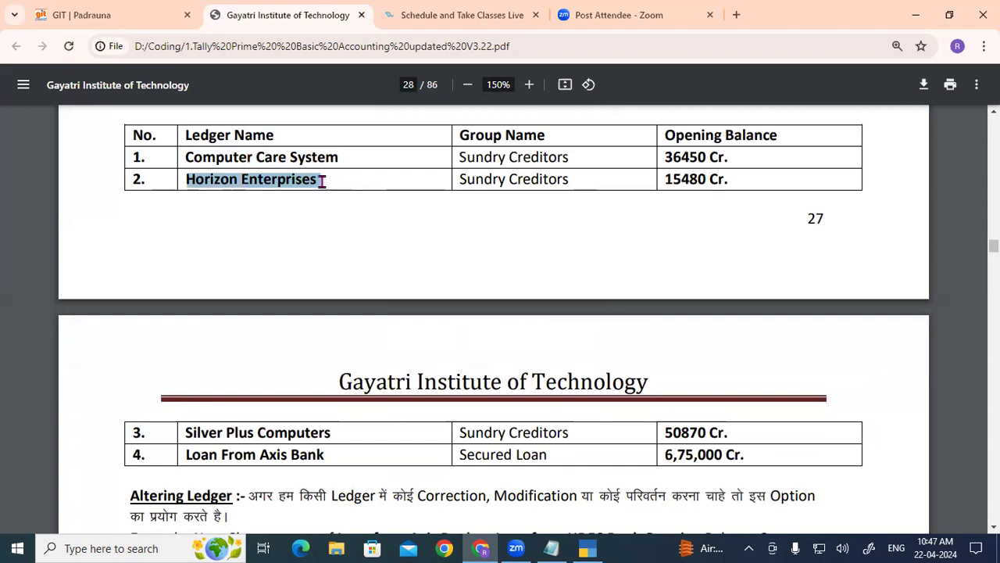
# Switch to TallyPrime, name the new ledger Horizon Enterprises and keep it under Sundry Creditors without an alias.
pyautogui.hotkey('alt', 'Tab')
pyautogui.hotkey('ctrl', 'alt', 'v')
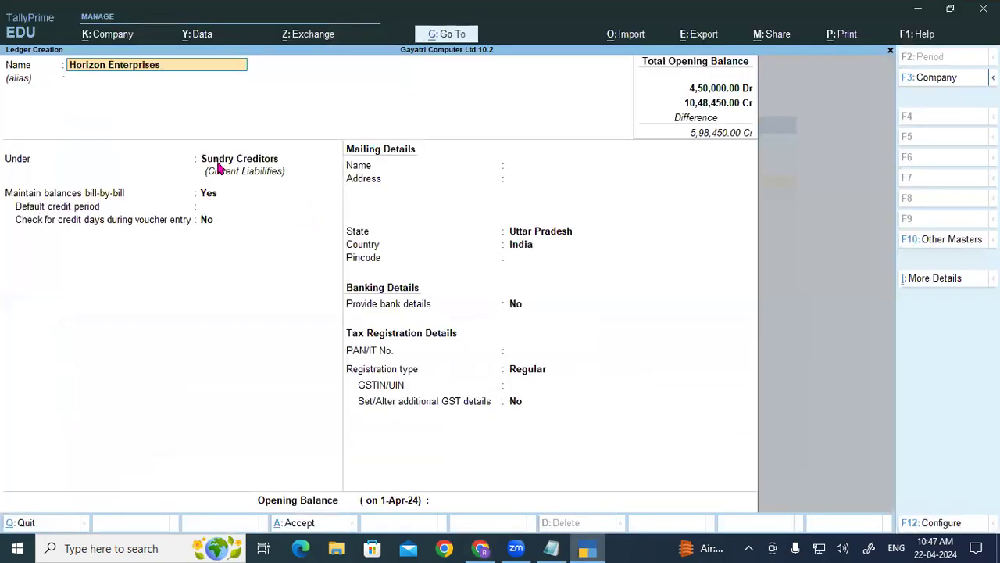
pyautogui.press('Return')
pyautogui.press('Return')
pyautogui.press('Return')
pyautogui.press('Return')
pyautogui.press('Return')
pyautogui.press('Return')
pyautogui.press('Return')
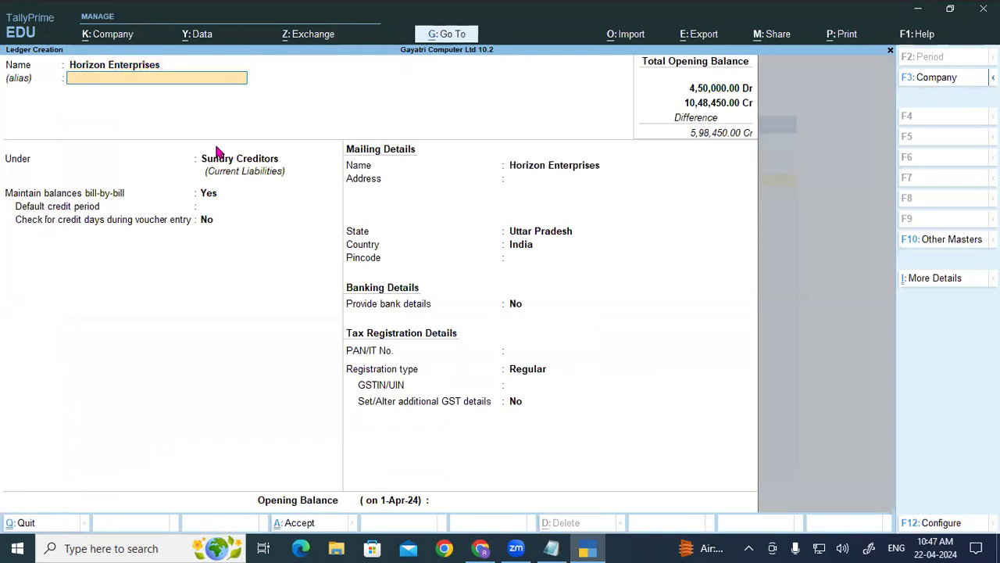
# Keep the default mailing, banking and tax registration details and set the Horizon Enterprises opening balance to 15,480.
pyautogui.press('Return')
pyautogui.press('Return')
pyautogui.press('Return')
pyautogui.press('Return')
pyautogui.press('Return')
pyautogui.press('Return')
pyautogui.press('Return')
pyautogui.press('Return')
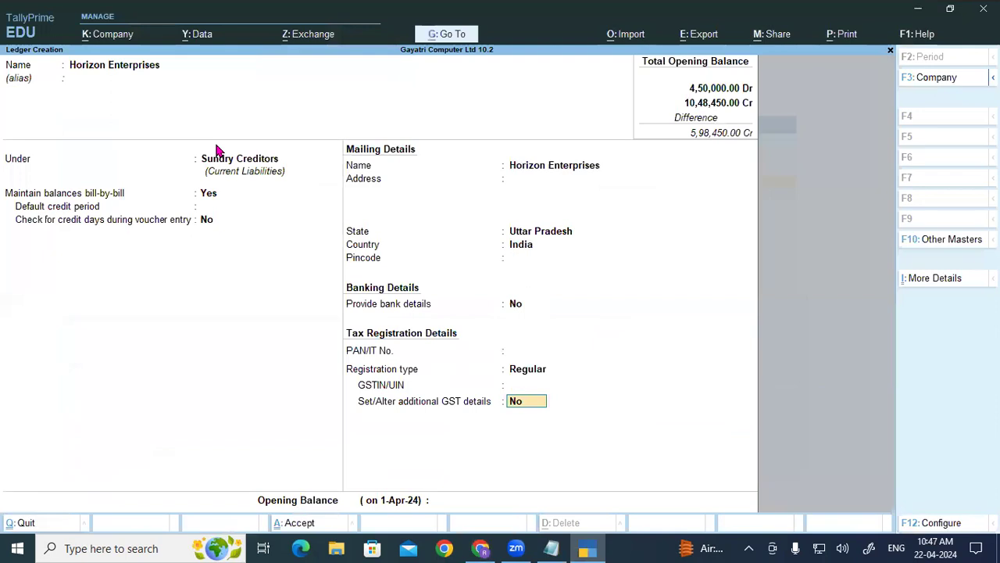
pyautogui.press('Return')
pyautogui.write('15,480')
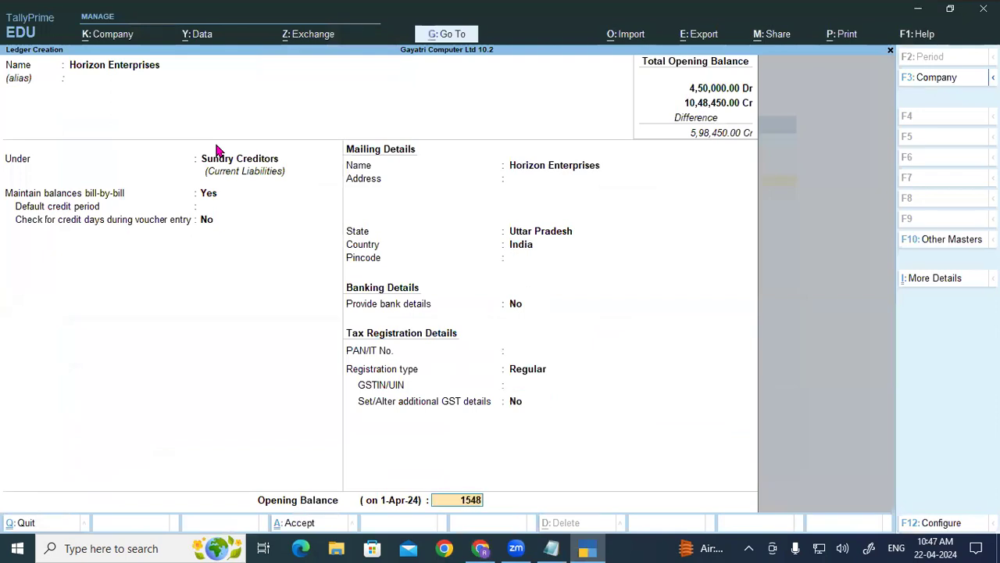
pyautogui.press('Return')
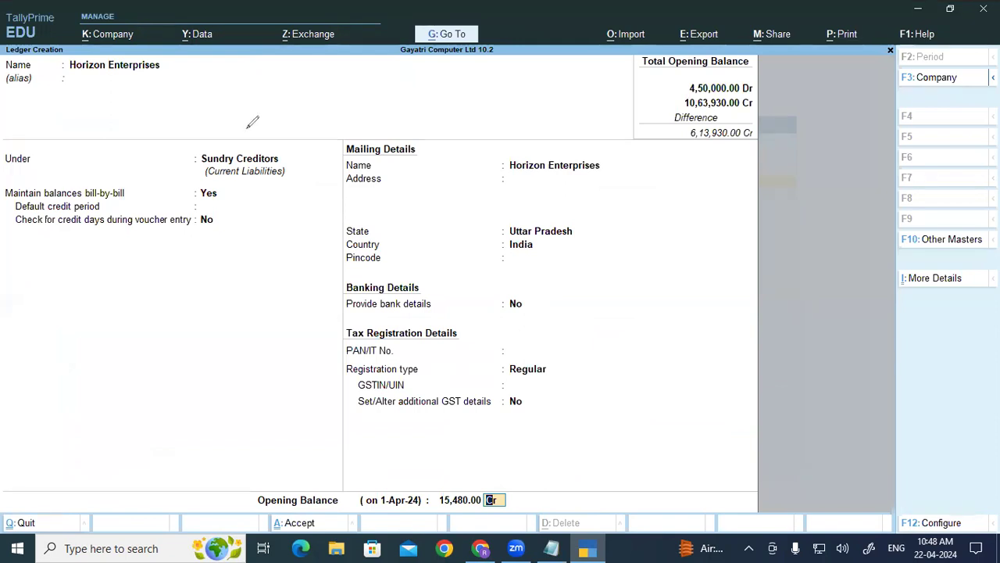
# Circle the Sundry Creditors group and the Cr balance type with the annotation pen, and write "Pur" beside the mailing address.
pyautogui.moveTo(279, 193); pyautogui.dragTo(217, 126)
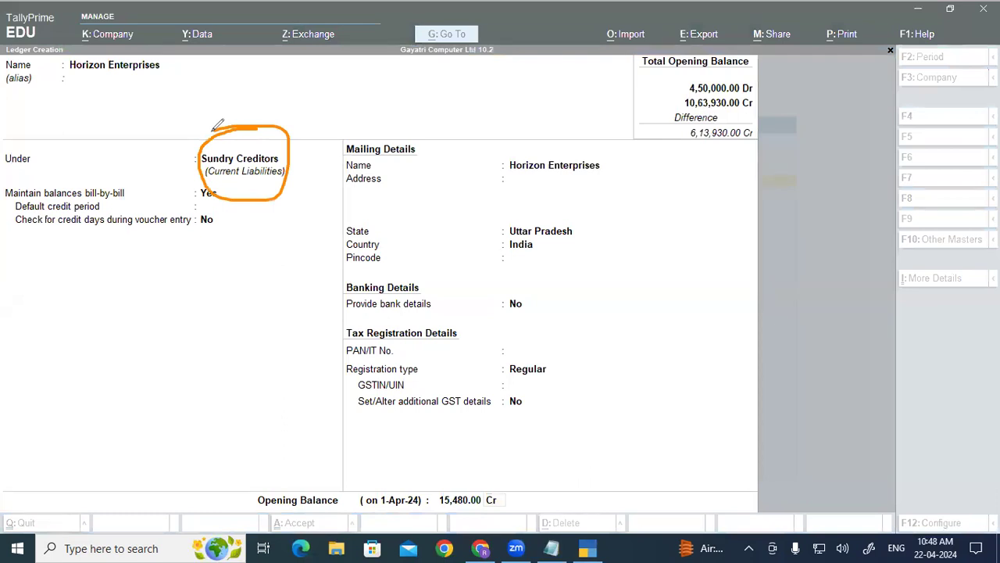
pyautogui.moveTo(504, 487)
pyautogui.mouseDown()
pyautogui.moveTo(506, 510)
pyautogui.moveTo(478, 487)
pyautogui.mouseUp()
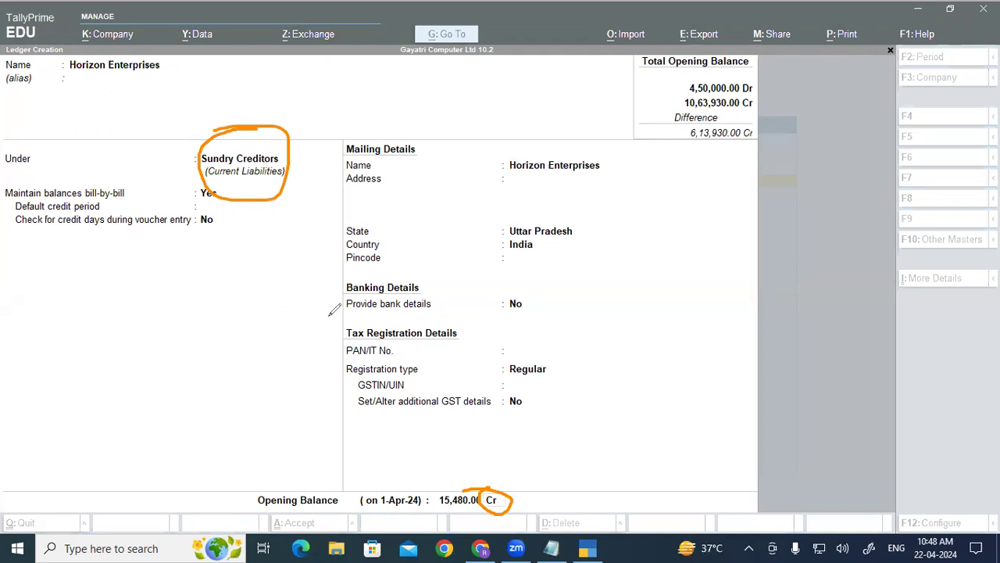
pyautogui.moveTo(357, 193)
pyautogui.mouseDown()
pyautogui.moveTo(361, 201)
pyautogui.moveTo(392, 191)
pyautogui.mouseUp()
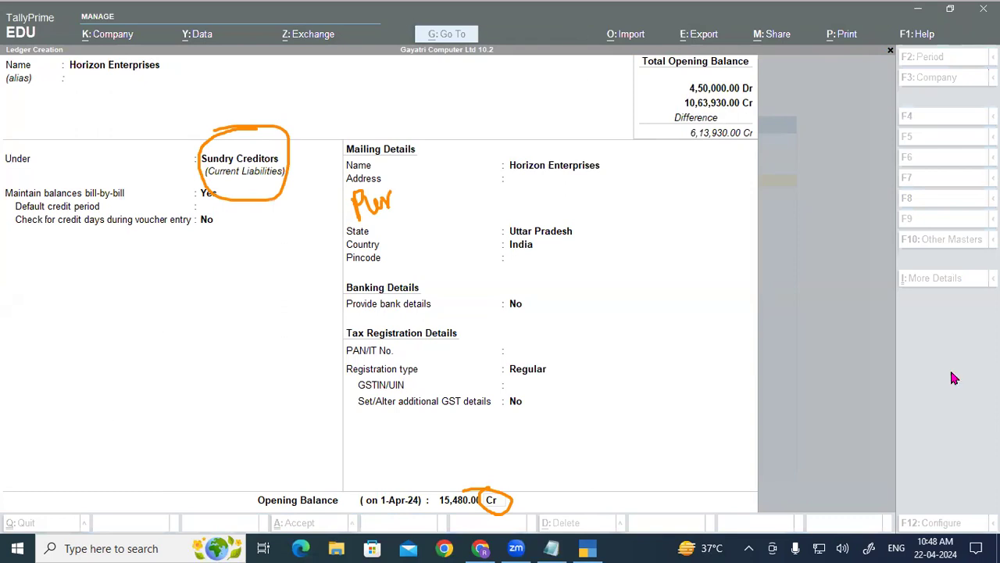
# Handwrite "Pur goods from Horizon" across the ledger form with the annotation pen and underline "Horizon".
pyautogui.moveTo(85, 282)
pyautogui.mouseDown()
pyautogui.moveTo(107, 291)
pyautogui.moveTo(134, 283)
pyautogui.mouseUp()
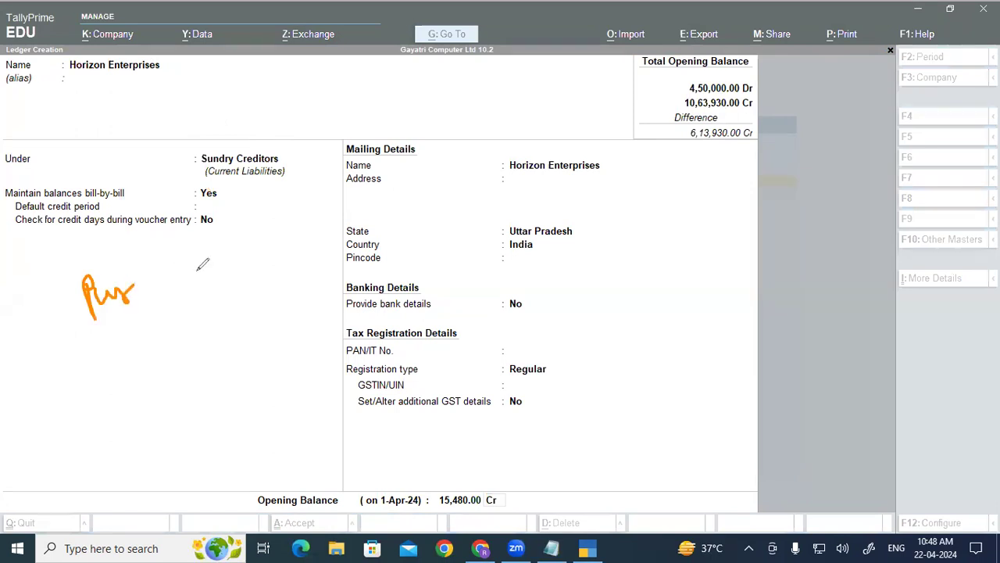
pyautogui.moveTo(192, 255); pyautogui.dragTo(184, 303)
pyautogui.moveTo(202, 251)
pyautogui.mouseDown()
pyautogui.moveTo(232, 231)
pyautogui.moveTo(239, 251)
pyautogui.mouseUp()
pyautogui.moveTo(307, 191)
pyautogui.mouseDown()
pyautogui.moveTo(311, 233)
pyautogui.moveTo(327, 203)
pyautogui.moveTo(365, 191)
pyautogui.mouseUp()
pyautogui.moveTo(408, 150)
pyautogui.mouseDown()
pyautogui.moveTo(469, 135)
pyautogui.moveTo(492, 114)
pyautogui.moveTo(485, 112)
pyautogui.moveTo(516, 117)
pyautogui.mouseUp()
pyautogui.moveTo(450, 176); pyautogui.dragTo(511, 123)
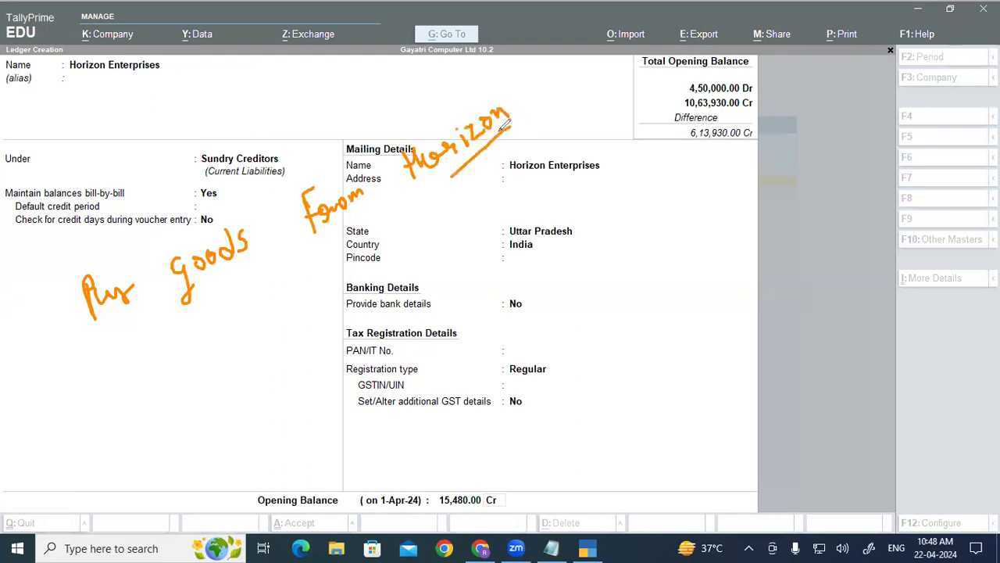
# Extend the handwritten purchase example with "of 10,000 by Cash" and underline "Cash".
pyautogui.moveTo(592, 85)
pyautogui.mouseDown()
pyautogui.moveTo(623, 112)
pyautogui.moveTo(631, 76)
pyautogui.moveTo(689, 83)
pyautogui.moveTo(717, 53)
pyautogui.mouseUp()
pyautogui.moveTo(734, 36); pyautogui.dragTo(757, 27)
pyautogui.moveTo(711, 71); pyautogui.dragTo(710, 76)
pyautogui.moveTo(743, 33)
pyautogui.mouseDown()
pyautogui.moveTo(759, 27)
pyautogui.moveTo(739, 37)
pyautogui.mouseUp()
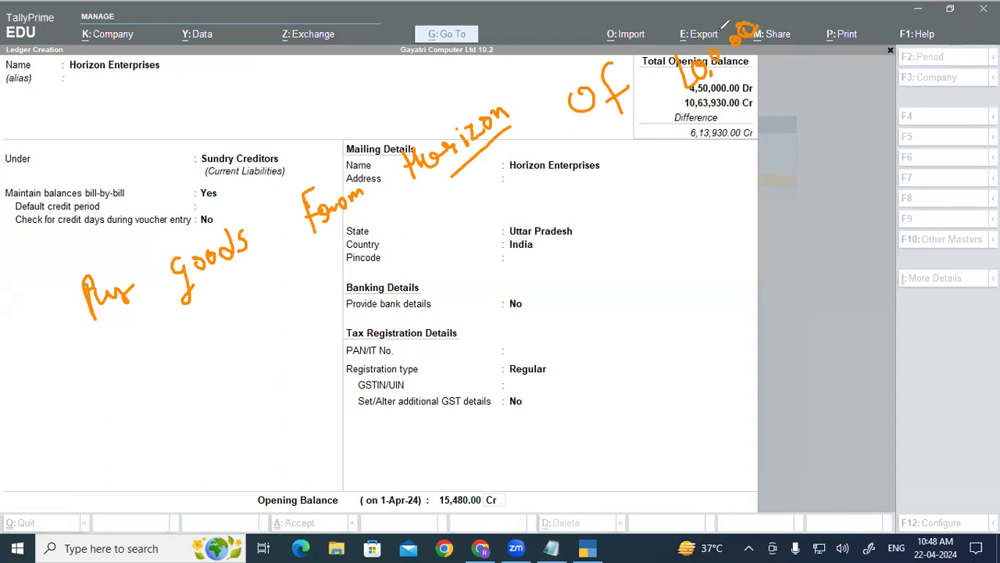
pyautogui.moveTo(816, 19)
pyautogui.mouseDown()
pyautogui.moveTo(823, 47)
pyautogui.moveTo(851, 40)
pyautogui.moveTo(867, 71)
pyautogui.mouseUp()
pyautogui.moveTo(910, 16)
pyautogui.mouseDown()
pyautogui.moveTo(900, 37)
pyautogui.moveTo(938, 31)
pyautogui.moveTo(947, 11)
pyautogui.moveTo(960, 31)
pyautogui.mouseUp()
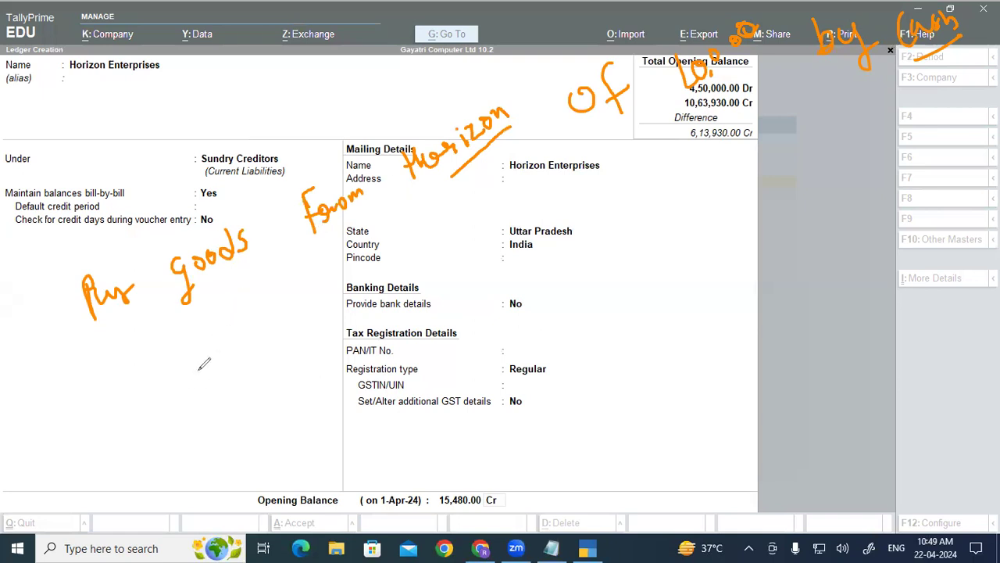
# Replace "by Cash" in the handwritten example with an underlined "on Credit", and write "Purchase" beneath the sentence.
pyautogui.moveTo(200, 350)
pyautogui.mouseDown()
pyautogui.moveTo(204, 367)
pyautogui.moveTo(226, 361)
pyautogui.mouseUp()
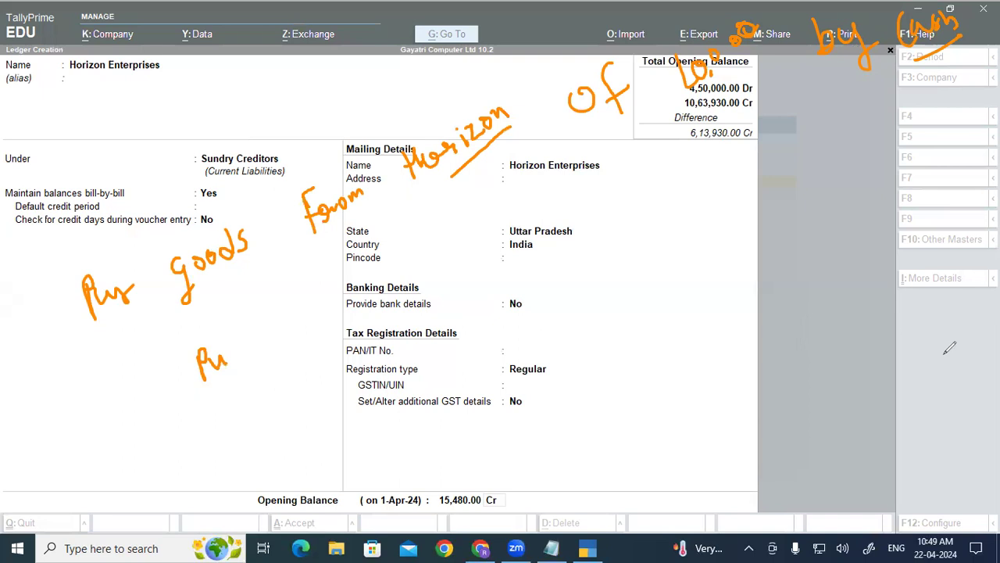
pyautogui.moveTo(970, 17)
pyautogui.mouseDown()
pyautogui.moveTo(877, 35)
pyautogui.moveTo(941, 174)
pyautogui.mouseUp()
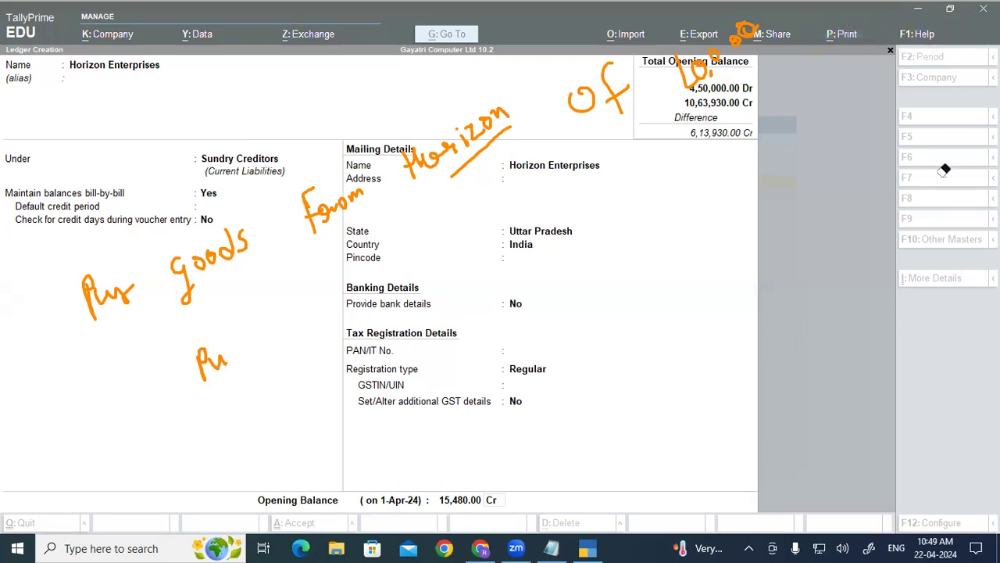
pyautogui.moveTo(799, 16)
pyautogui.mouseDown()
pyautogui.moveTo(869, 47)
pyautogui.moveTo(900, 21)
pyautogui.moveTo(944, 12)
pyautogui.mouseUp()
pyautogui.moveTo(239, 360)
pyautogui.mouseDown()
pyautogui.moveTo(265, 322)
pyautogui.moveTo(301, 336)
pyautogui.moveTo(344, 306)
pyautogui.mouseUp()
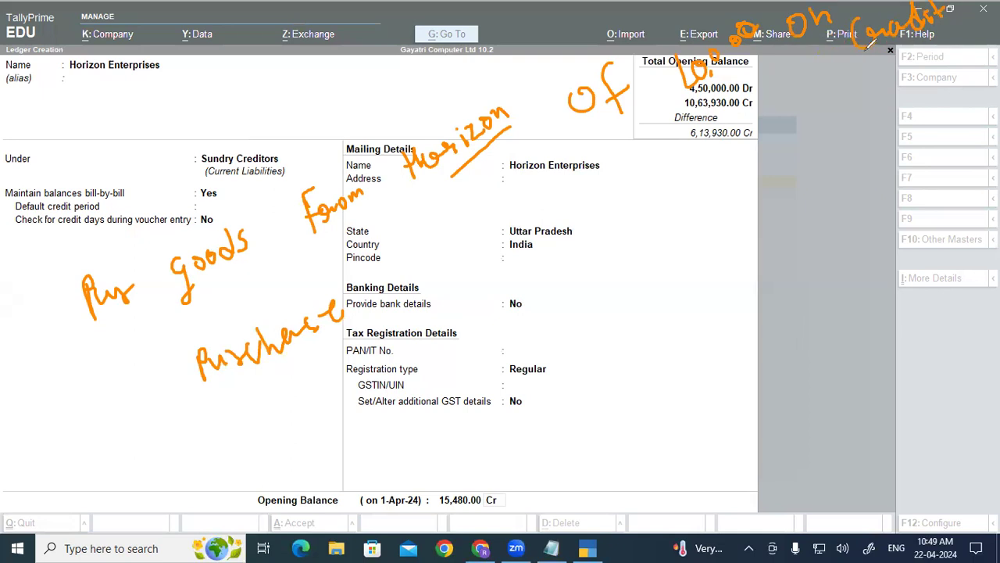
pyautogui.moveTo(880, 73); pyautogui.dragTo(966, 25)
# Handwrite "Horizon" below "Purchase" and draw arrows from the two accounts to a circled N and a circled P.
pyautogui.moveTo(227, 431)
pyautogui.mouseDown()
pyautogui.moveTo(264, 428)
pyautogui.moveTo(271, 440)
pyautogui.moveTo(282, 421)
pyautogui.moveTo(270, 439)
pyautogui.moveTo(293, 422)
pyautogui.moveTo(286, 405)
pyautogui.moveTo(330, 381)
pyautogui.moveTo(352, 384)
pyautogui.mouseUp()
pyautogui.moveTo(165, 364)
pyautogui.mouseDown()
pyautogui.moveTo(155, 377)
pyautogui.moveTo(166, 383)
pyautogui.moveTo(184, 370)
pyautogui.mouseUp()
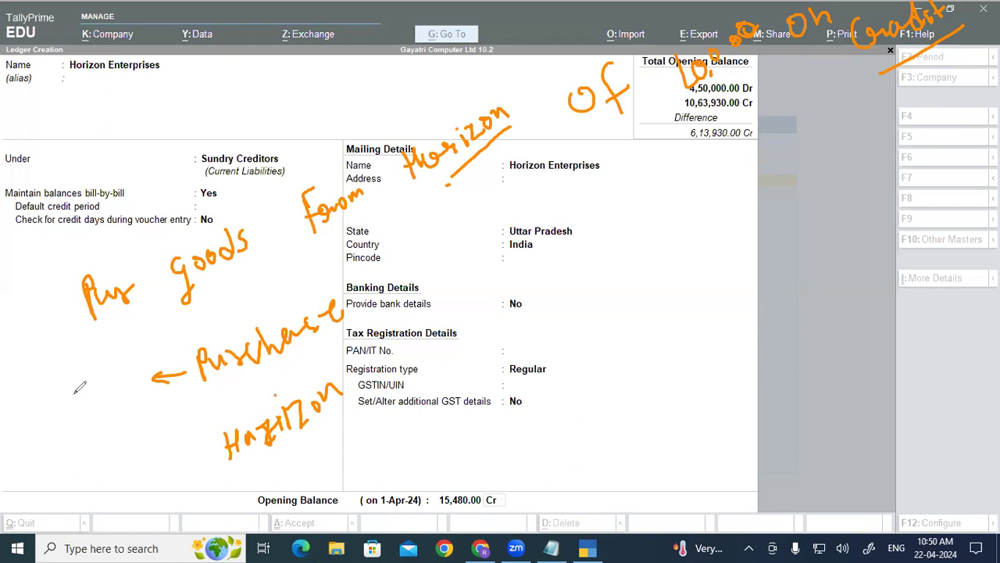
pyautogui.moveTo(53, 372)
pyautogui.mouseDown()
pyautogui.moveTo(54, 397)
pyautogui.moveTo(70, 395)
pyautogui.moveTo(69, 366)
pyautogui.mouseUp()
pyautogui.moveTo(52, 359)
pyautogui.mouseDown()
pyautogui.moveTo(36, 383)
pyautogui.moveTo(70, 374)
pyautogui.mouseUp()
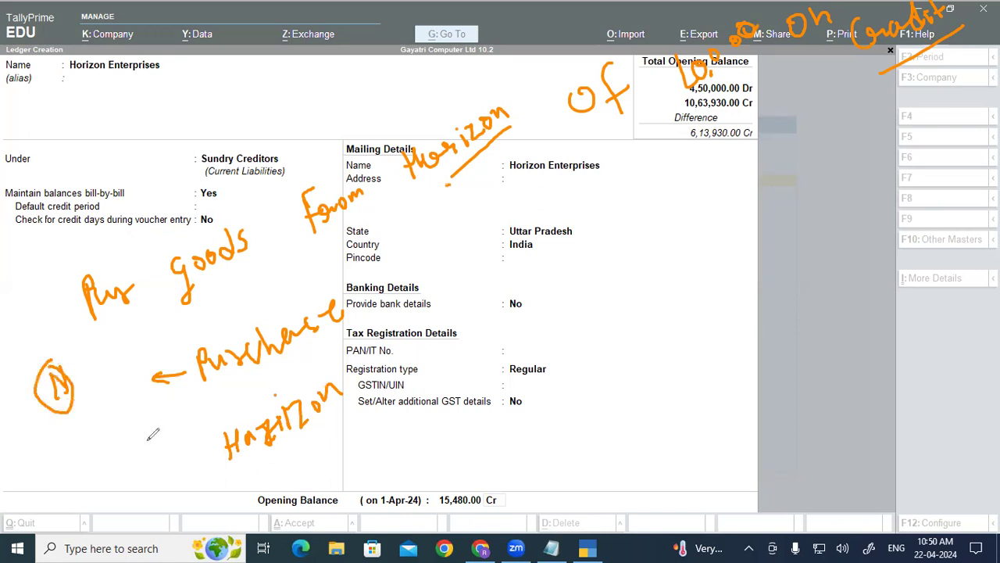
pyautogui.moveTo(138, 456)
pyautogui.mouseDown()
pyautogui.moveTo(136, 476)
pyautogui.moveTo(147, 467)
pyautogui.mouseUp()
pyautogui.moveTo(62, 462)
pyautogui.mouseDown()
pyautogui.moveTo(65, 491)
pyautogui.moveTo(72, 447)
pyautogui.mouseUp()
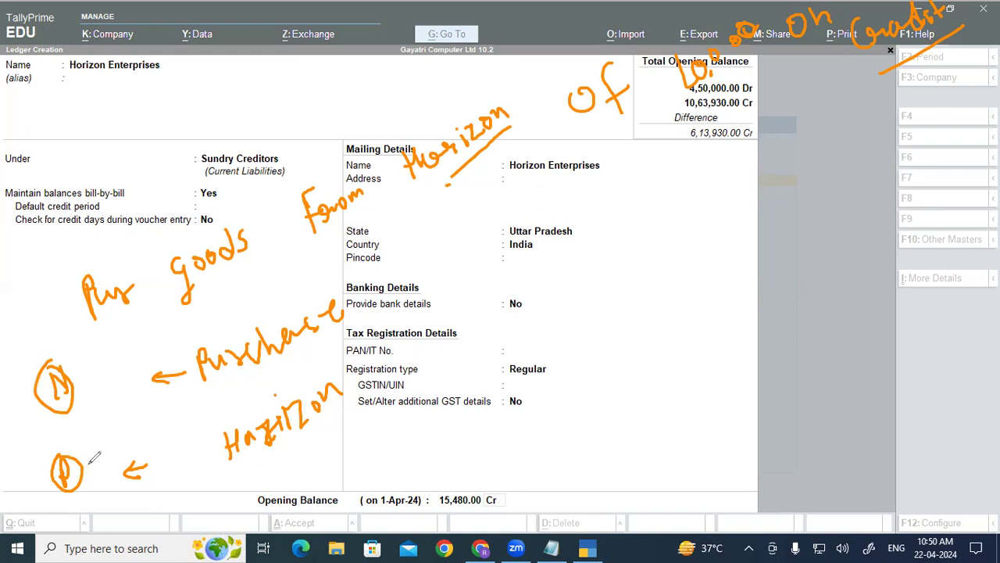
# Draw arrows from the two handwritten accounts, marking Purchase as Dr and Horizon as a circled Cr, and underline both Horizon notes.
pyautogui.moveTo(366, 294)
pyautogui.mouseDown()
pyautogui.moveTo(381, 283)
pyautogui.moveTo(373, 300)
pyautogui.mouseUp()
pyautogui.moveTo(356, 376)
pyautogui.mouseDown()
pyautogui.moveTo(384, 364)
pyautogui.moveTo(387, 380)
pyautogui.mouseUp()
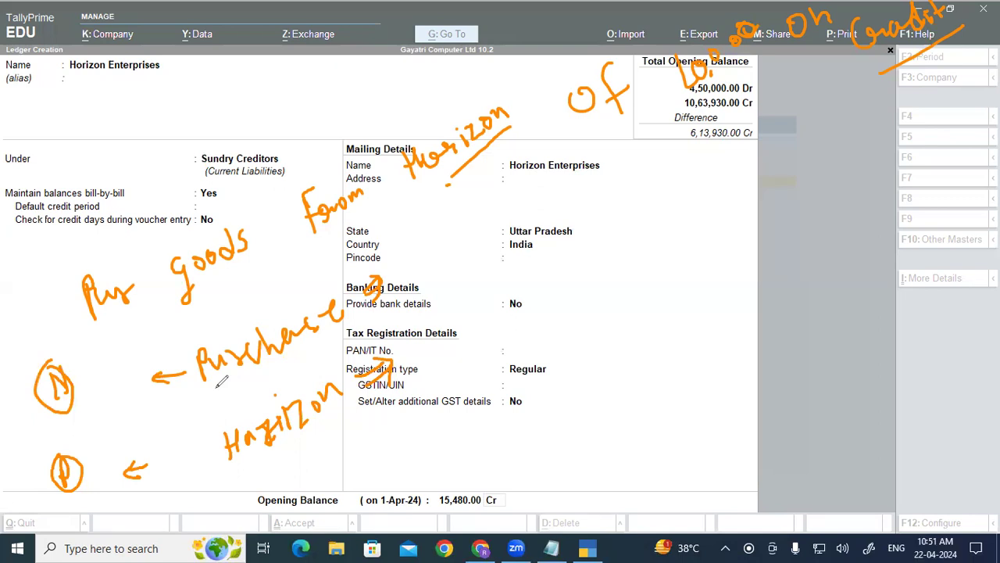
pyautogui.moveTo(428, 233)
pyautogui.mouseDown()
pyautogui.moveTo(422, 260)
pyautogui.moveTo(431, 233)
pyautogui.moveTo(465, 218)
pyautogui.mouseUp()
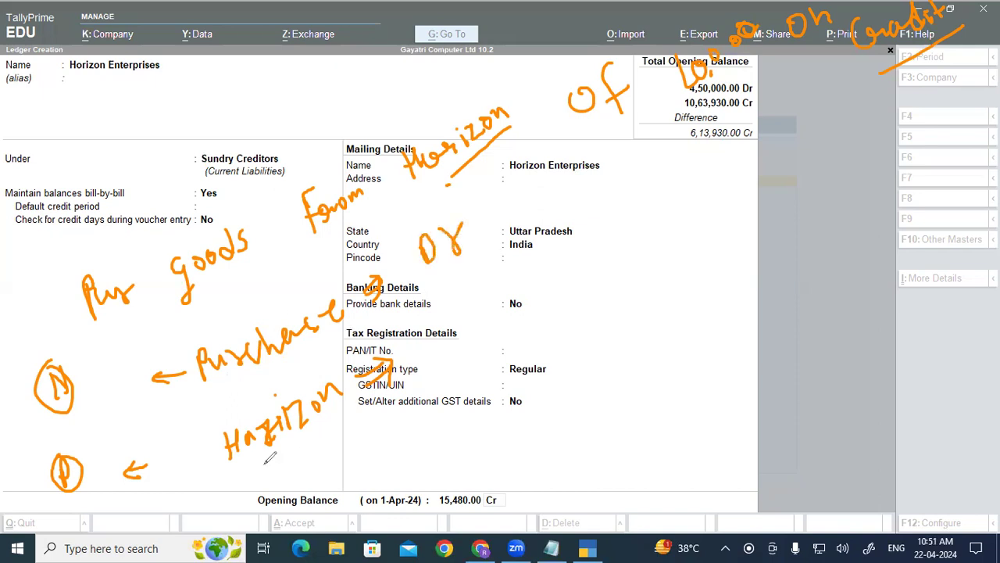
pyautogui.moveTo(250, 470); pyautogui.dragTo(357, 414)
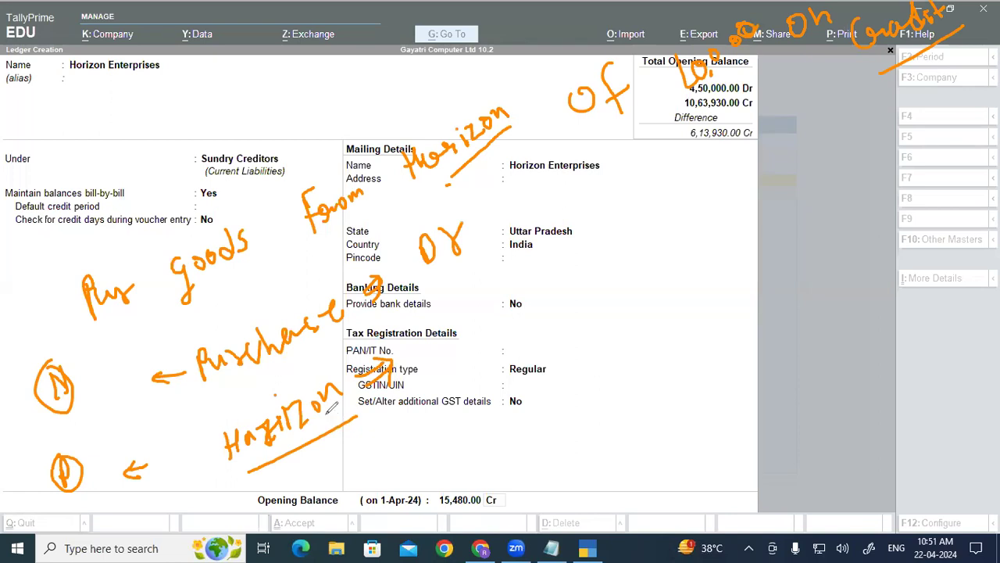
pyautogui.moveTo(423, 196); pyautogui.dragTo(451, 176)
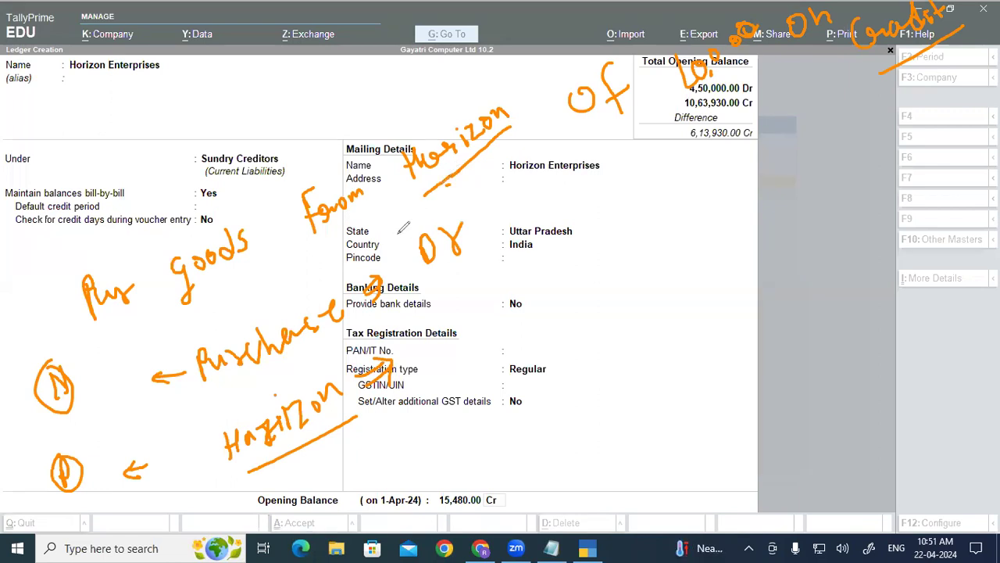
pyautogui.moveTo(460, 316); pyautogui.dragTo(455, 339)
pyautogui.moveTo(459, 324)
pyautogui.mouseDown()
pyautogui.moveTo(461, 304)
pyautogui.moveTo(478, 294)
pyautogui.mouseUp()
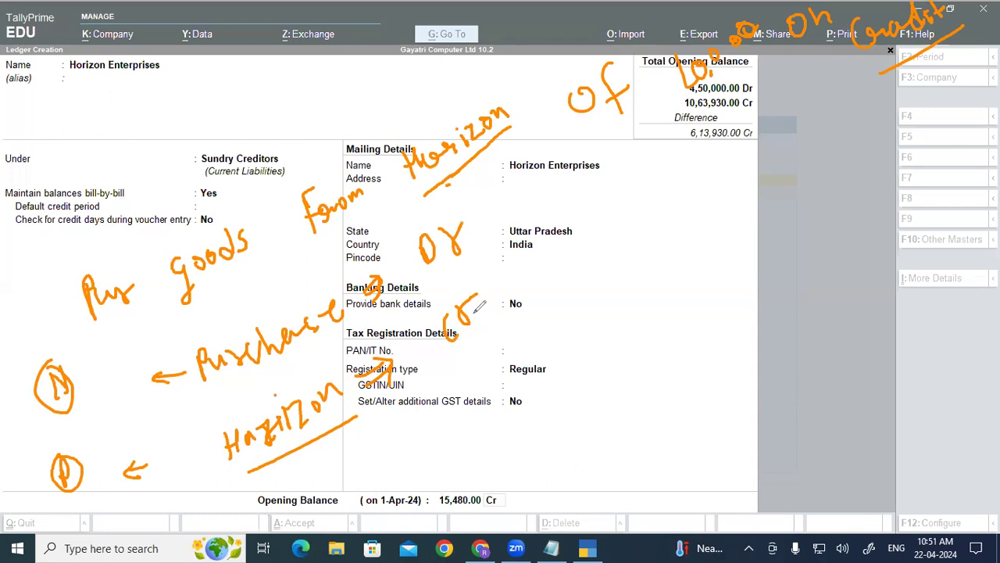
pyautogui.moveTo(461, 292); pyautogui.dragTo(450, 297)
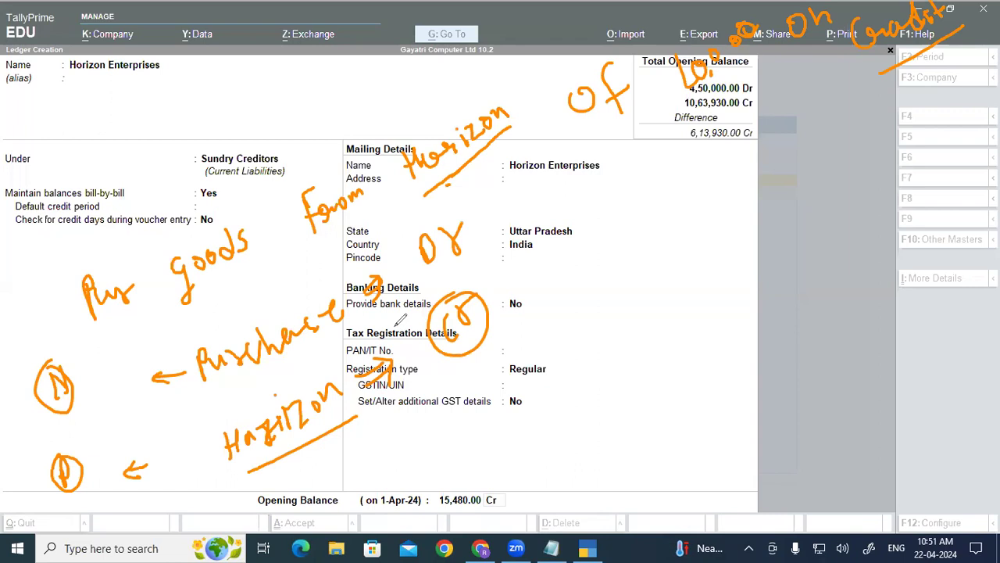
# Handwrite an additional "Dr", an underlined "Sup" with an amount below it, and "Cr" over the mailing details area.
pyautogui.moveTo(624, 199)
pyautogui.mouseDown()
pyautogui.moveTo(620, 230)
pyautogui.moveTo(656, 181)
pyautogui.mouseUp()
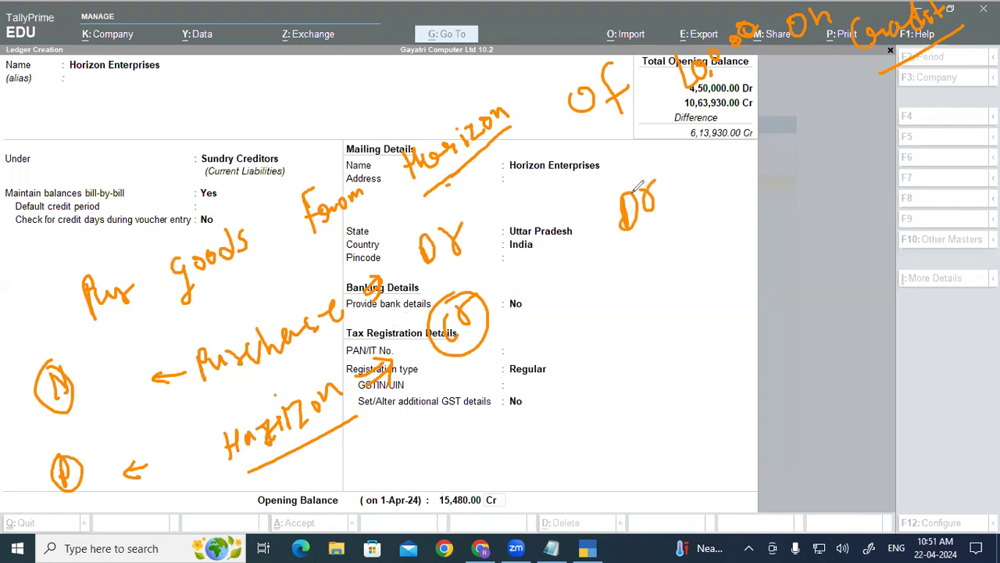
pyautogui.moveTo(592, 279); pyautogui.dragTo(579, 306)
pyautogui.moveTo(592, 289); pyautogui.dragTo(616, 286)
pyautogui.moveTo(616, 253); pyautogui.dragTo(628, 278)
pyautogui.moveTo(602, 316); pyautogui.dragTo(651, 267)
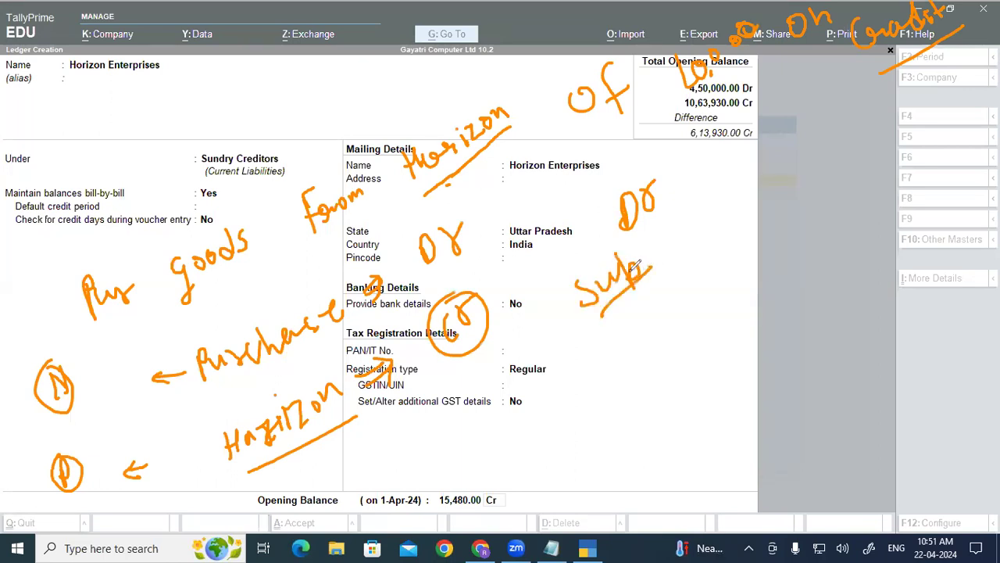
pyautogui.moveTo(617, 320); pyautogui.dragTo(656, 311)
pyautogui.moveTo(696, 267)
pyautogui.mouseDown()
pyautogui.moveTo(686, 281)
pyautogui.moveTo(705, 266)
pyautogui.mouseUp()
pyautogui.moveTo(718, 272)
pyautogui.mouseDown()
pyautogui.moveTo(730, 258)
pyautogui.moveTo(711, 266)
pyautogui.mouseUp()
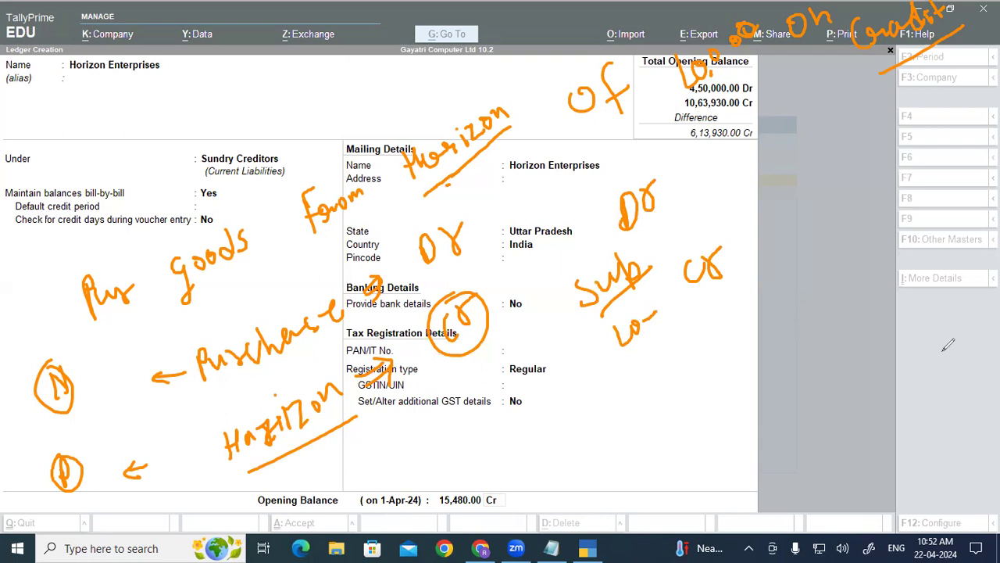
# Leave the annotation mode, keep the opening balance as Cr, accept the bill-wise breakup without entries and save the Horizon Enterprises ledger.
pyautogui.click(795, 422)
pyautogui.press('Return')
pyautogui.press('Return')
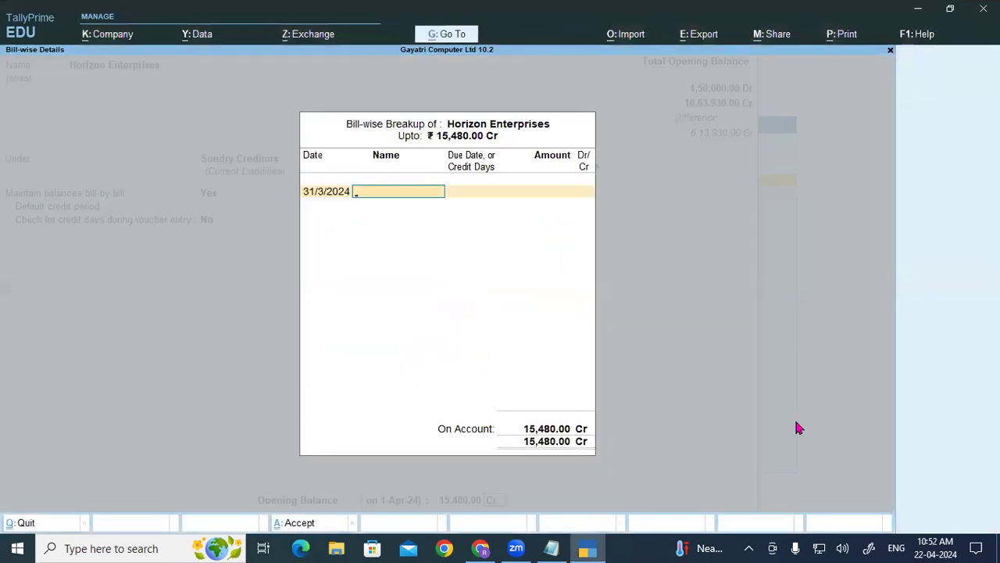
pyautogui.press('Return')
pyautogui.press('Return')
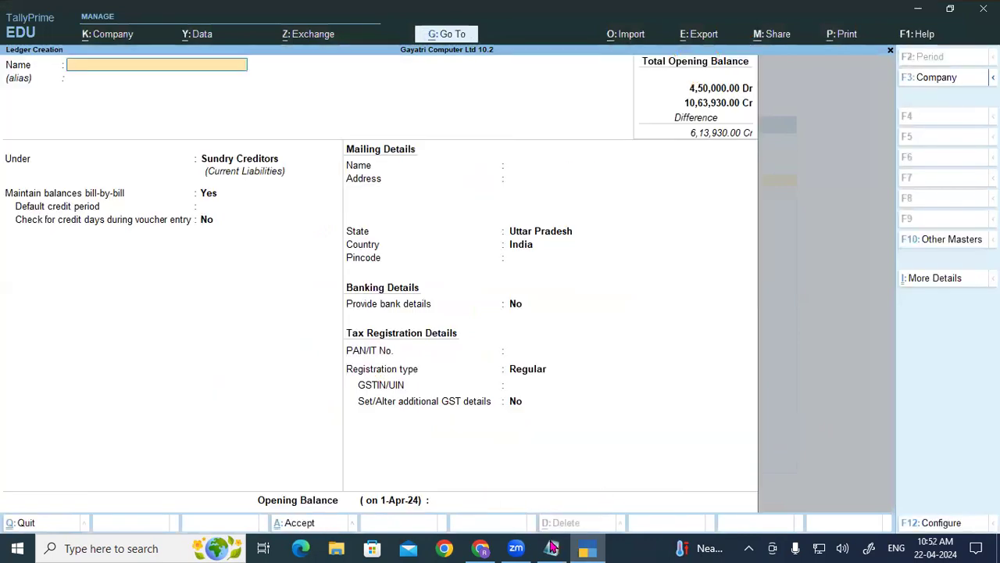
# Copy the third Lab Practice ledger name, "Silver Plus Computers", from the PDF into the new ledger's name in TallyPrime.
pyautogui.click(552, 548)
pyautogui.hotkey('alt', 'Tab')
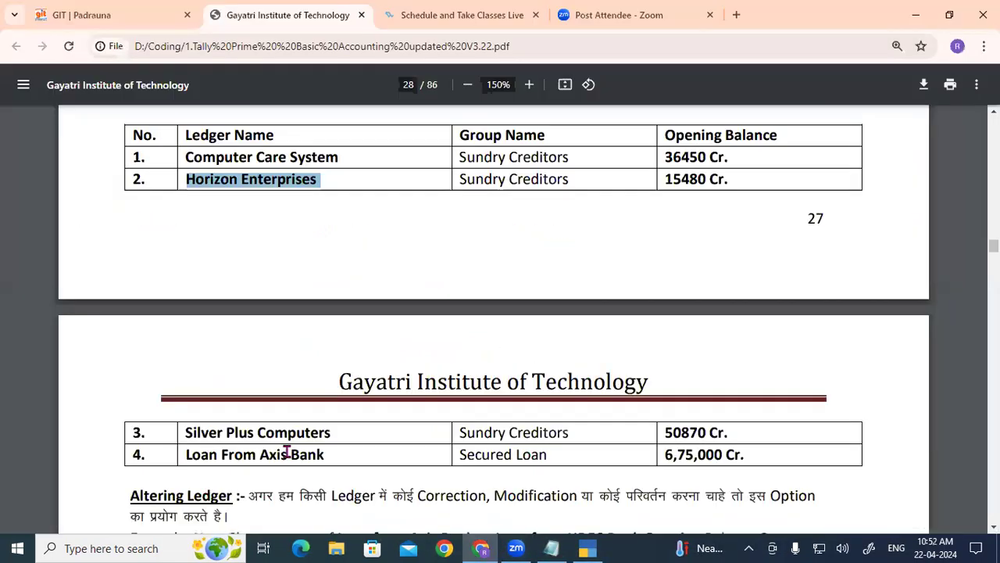
pyautogui.scroll(-1, 287, 451)
pyautogui.moveTo(185, 359); pyautogui.dragTo(358, 364)
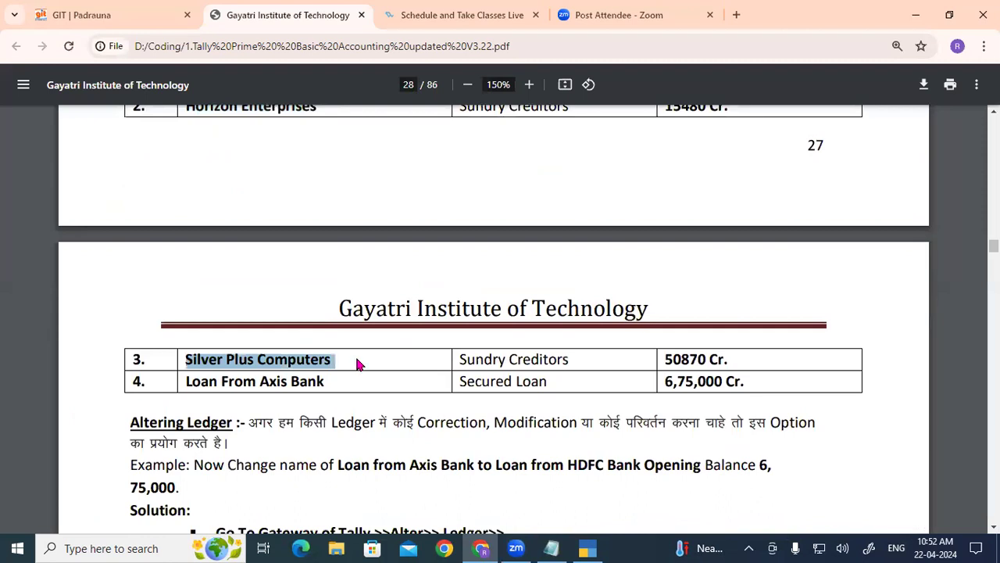
pyautogui.click(588, 547)
pyautogui.hotkey('ctrl', 'alt', 'v')
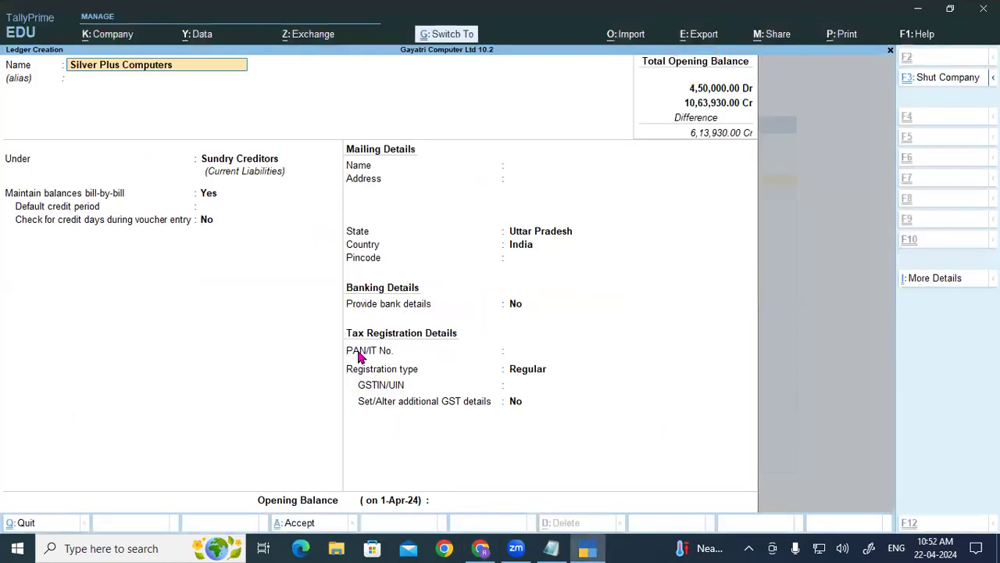
# Keep Silver Plus Computers under Sundry Creditors with bill-by-bill balances at Yes and the default mailing, banking and tax registration details.
pyautogui.press('Return')
pyautogui.press('Return')
pyautogui.press('Return')
pyautogui.press('Return')
pyautogui.press('Return')
pyautogui.press('Return')
pyautogui.press('Return')
pyautogui.press('Return')
pyautogui.press('Return')
pyautogui.press('Return')
pyautogui.press('Return')
pyautogui.press('Return')
pyautogui.press('Return')
pyautogui.press('Return')
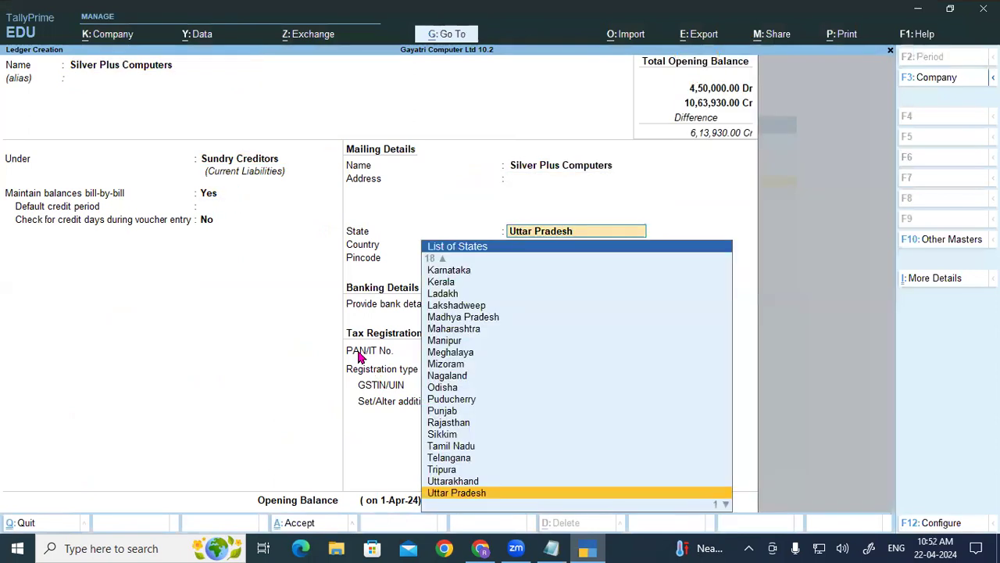
pyautogui.press('Return')
pyautogui.press('Return')
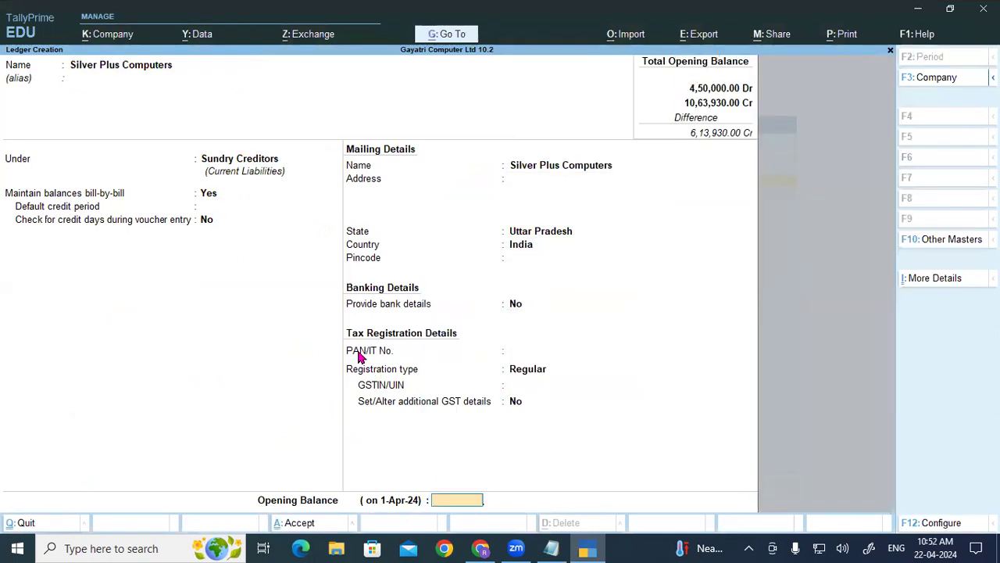
# Set the Silver Plus Computers opening balance to 50,870 Cr and save the ledger.
pyautogui.write('5')
pyautogui.write('0,')
pyautogui.write('870')
pyautogui.press('Return')
pyautogui.press('Return')
pyautogui.press('Return')
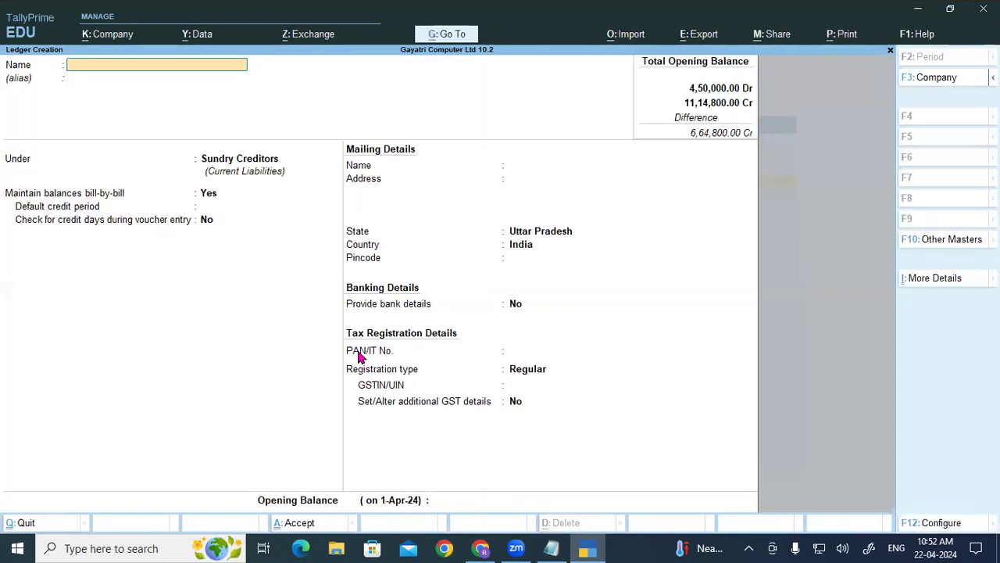
# Copy the fourth Lab Practice ledger name, "Loan From Axis Bank", from the PDF into the new ledger's name in TallyPrime.
pyautogui.hotkey('alt', 'Tab')
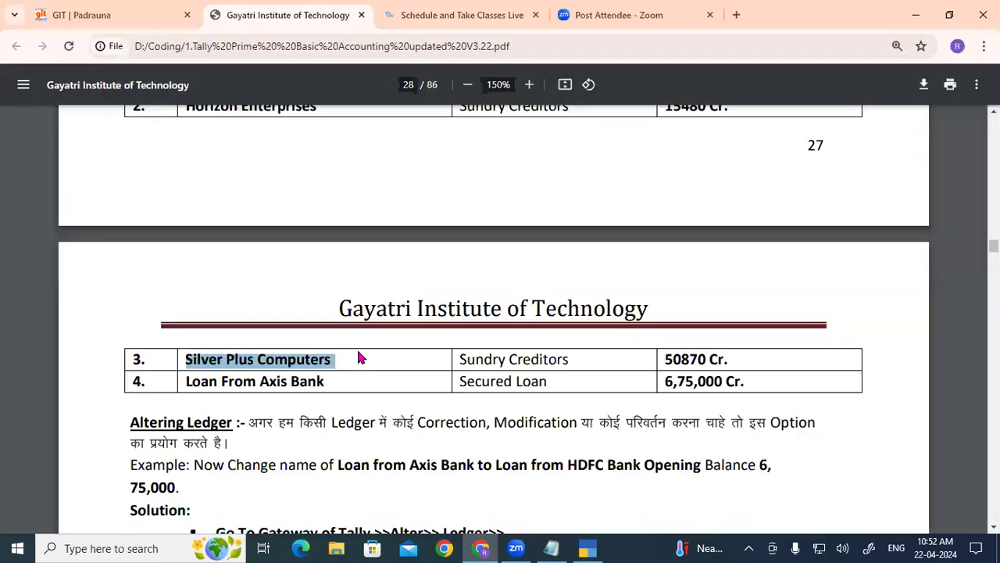
pyautogui.moveTo(191, 382); pyautogui.dragTo(336, 385)
pyautogui.hotkey('ctrl', 'c')
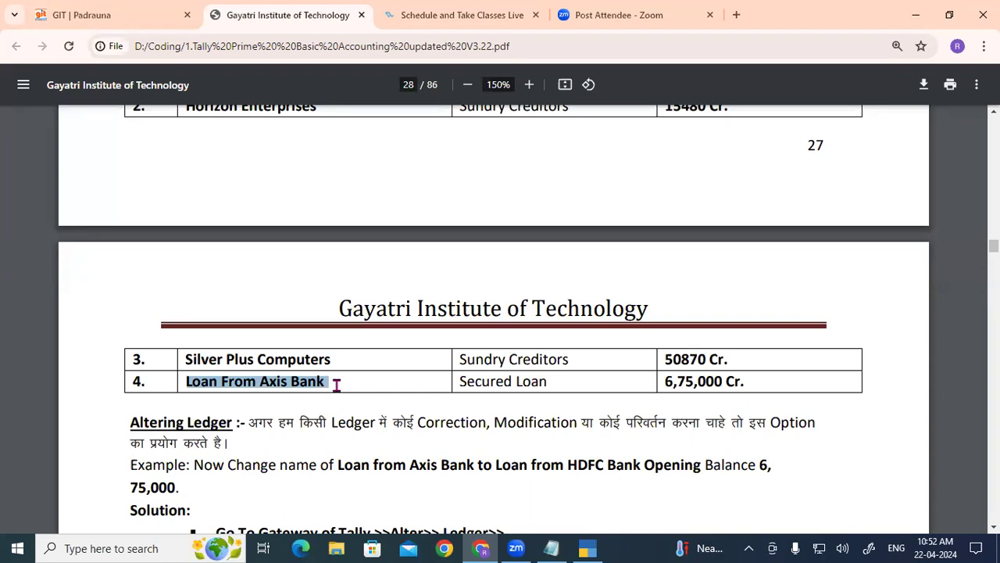
pyautogui.hotkey('alt', 'Tab')
pyautogui.hotkey('ctrl', 'v')
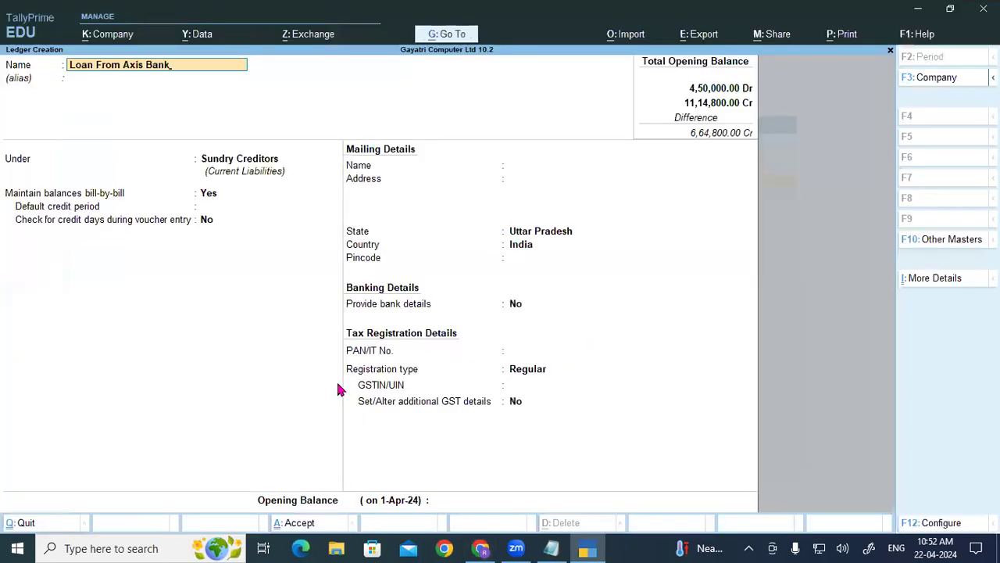
# Check the ledger's group in the PDF, place it under Secured Loans and keep the assessable value calculation at Not Applicable.
pyautogui.press('Return')
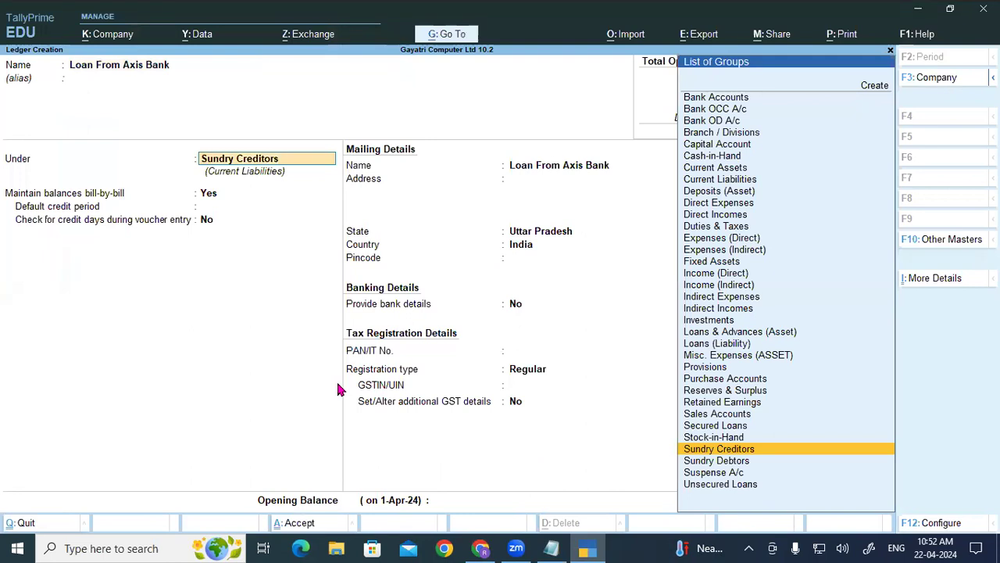
pyautogui.hotkey('alt', 'Tab')
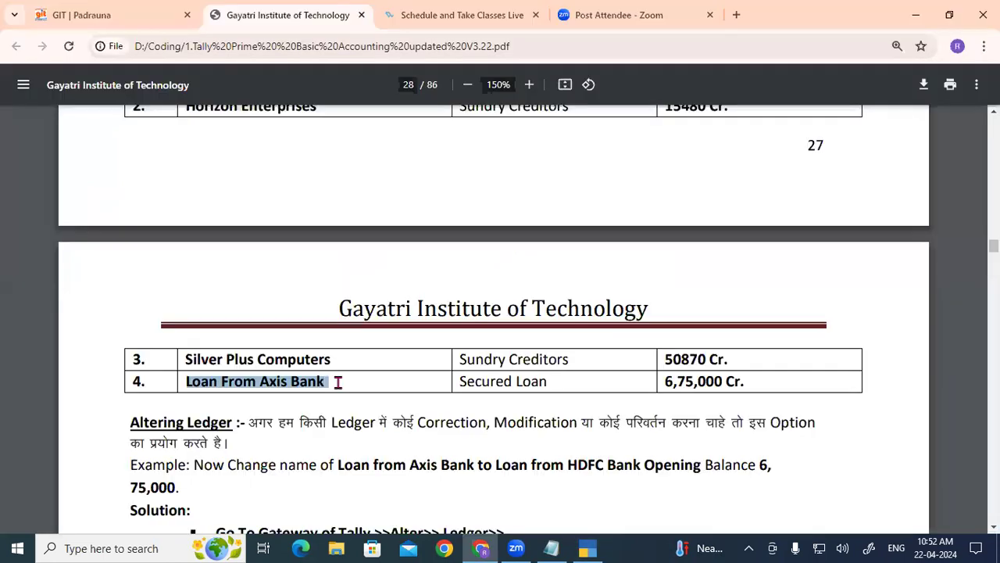
pyautogui.hotkey('alt', 'Tab')
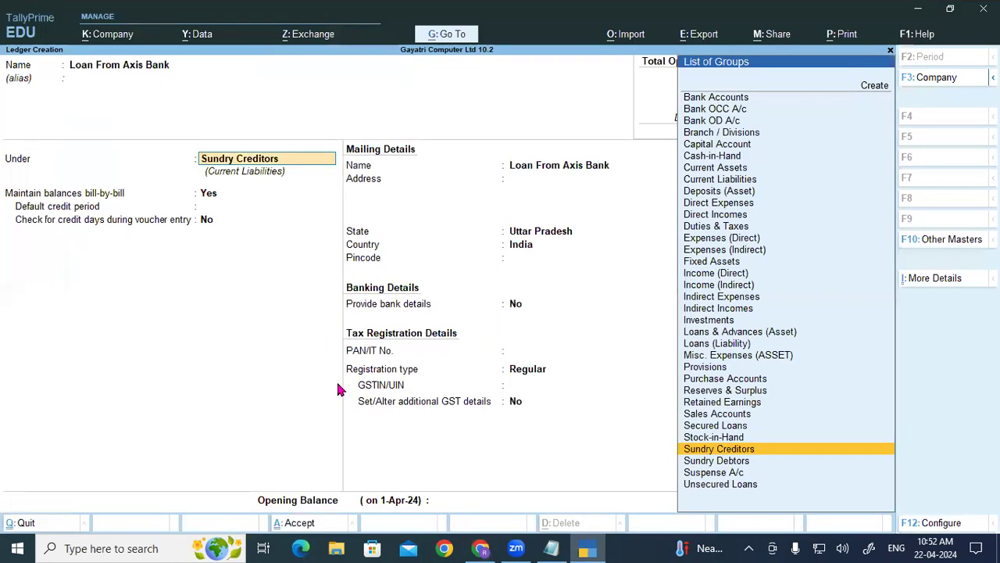
pyautogui.write('Se')
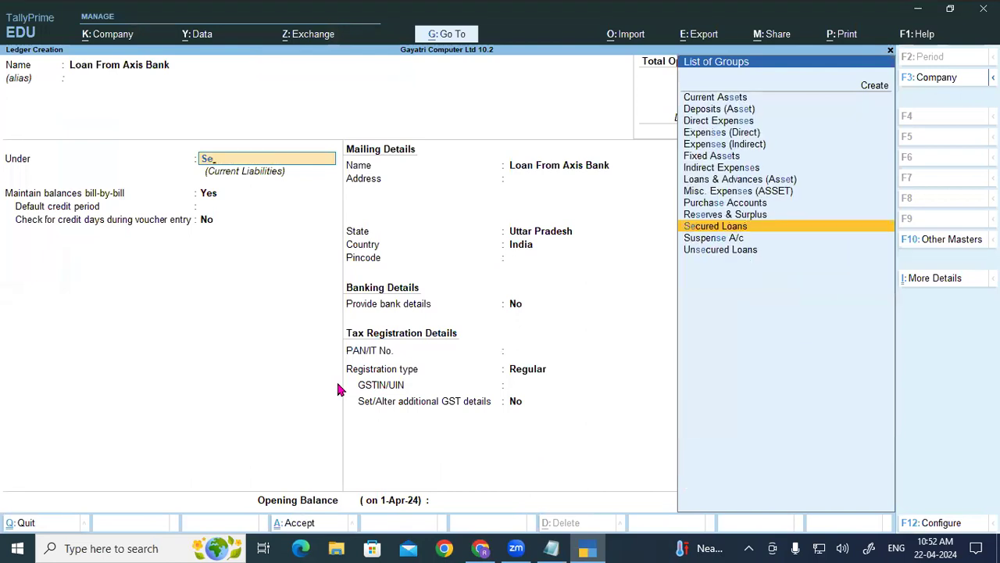
pyautogui.press('Return')
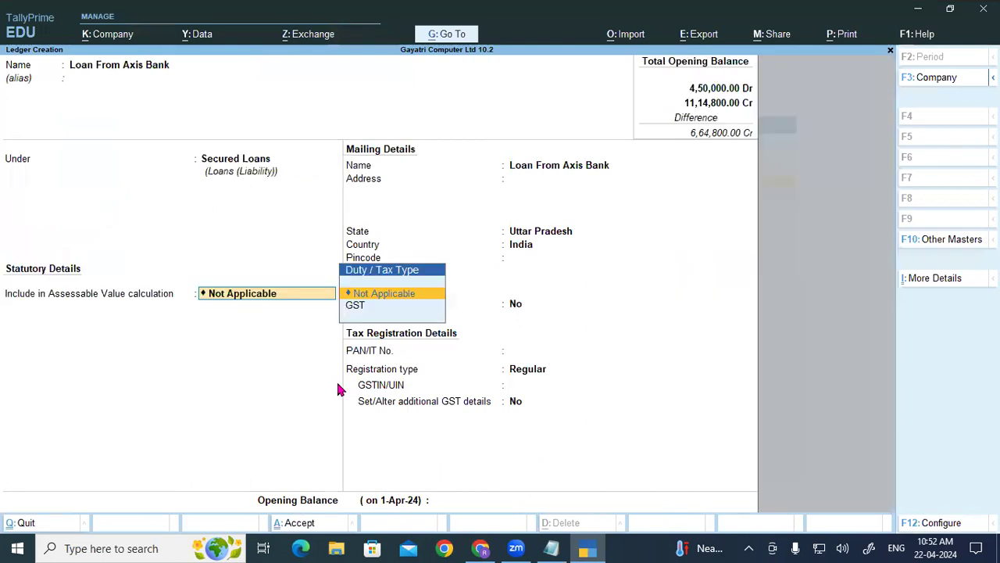
pyautogui.press('Return')
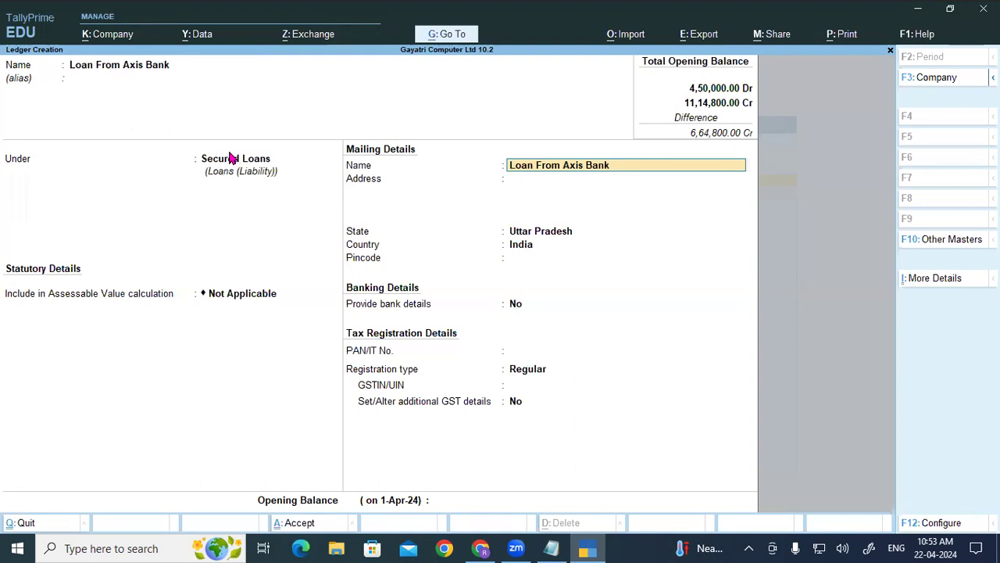
# Keep the default mailing, banking and tax registration details for the Loan From Axis Bank ledger.
pyautogui.press('Return')
pyautogui.press('Return')
pyautogui.press('Return')
pyautogui.press('Return')
pyautogui.press('Return')
pyautogui.press('Return')
pyautogui.press('Return')
pyautogui.press('Return')
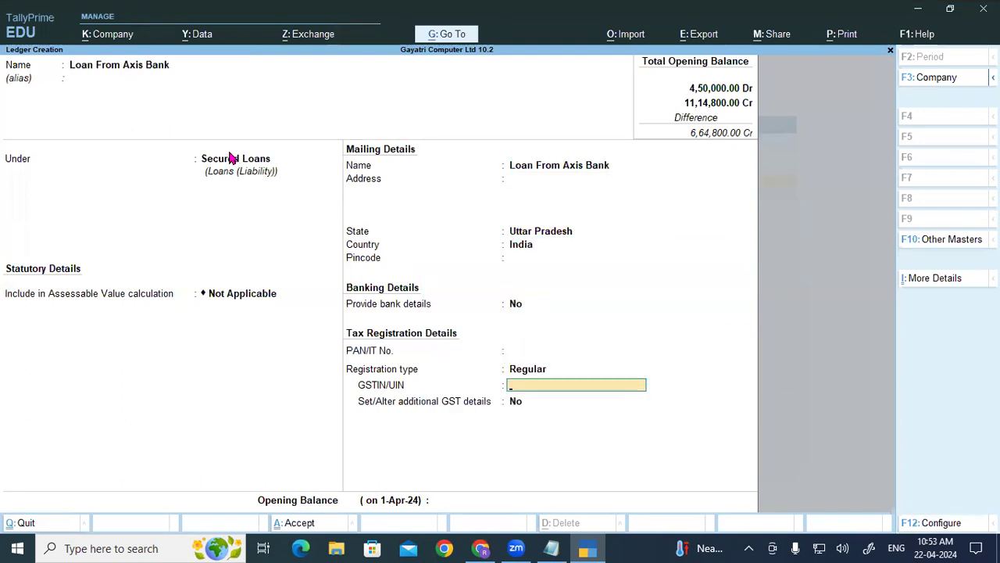
pyautogui.press('Return')
pyautogui.press('Return')
# Set the Loan From Axis Bank opening balance to 6,75,000 Cr and save the ledger.
pyautogui.write('675000')
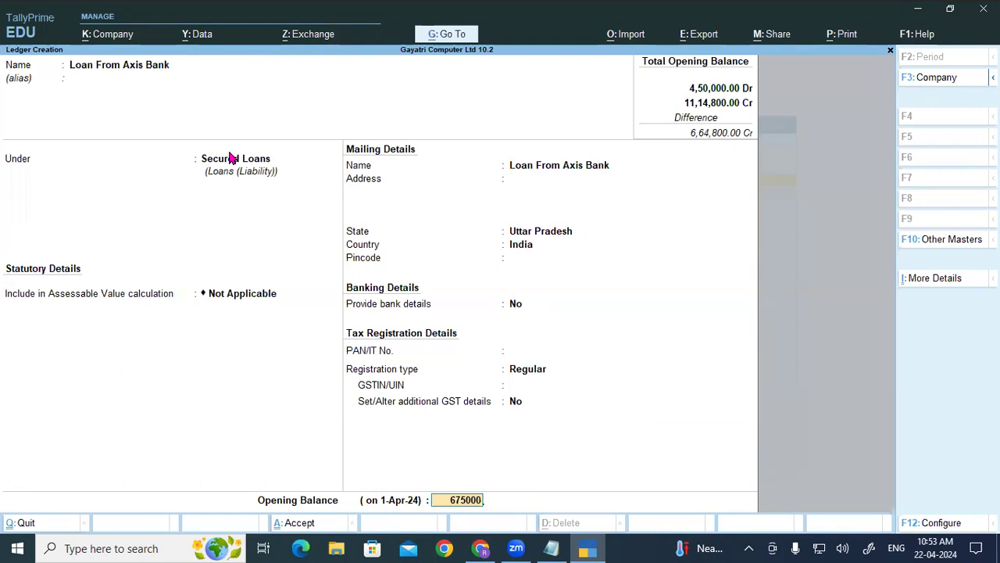
pyautogui.press('Return')
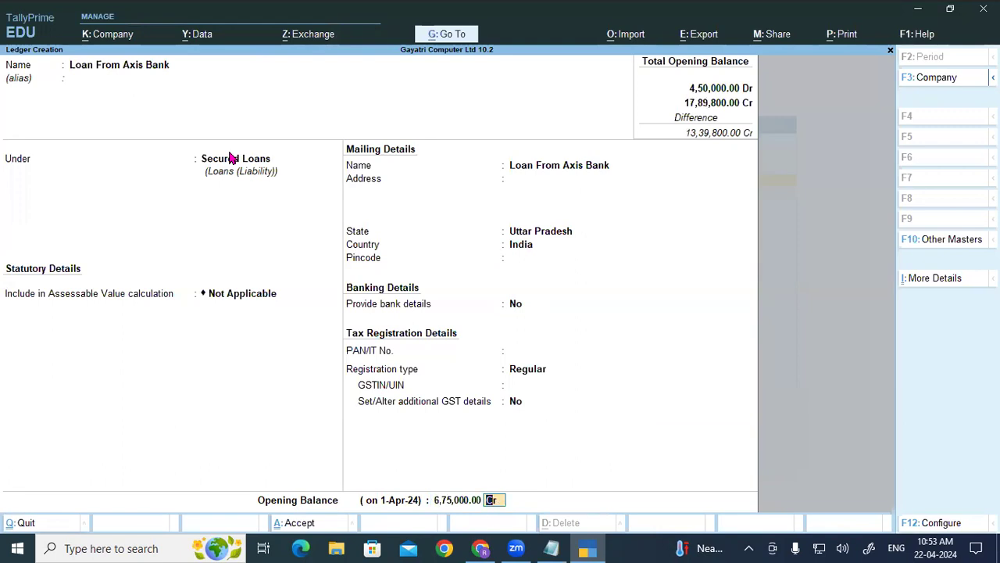
pyautogui.press('Return')
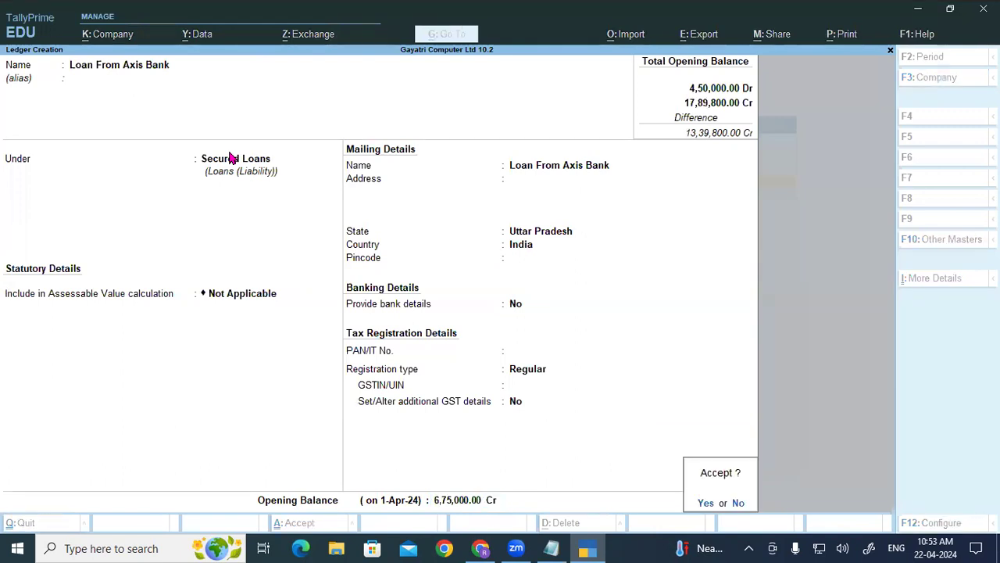
pyautogui.press('Return')
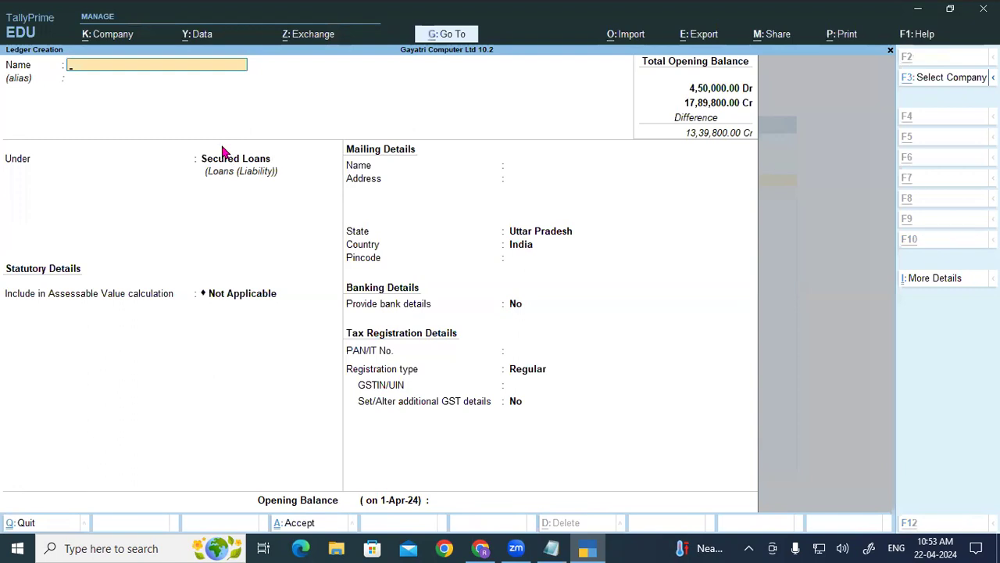
# Switch to the course PDF and review the sections on altering and deleting ledgers, groups, group creation and the earlier ledger creation examples.
pyautogui.hotkey('alt', 'Tab')
pyautogui.scroll(-1, 270, 281)
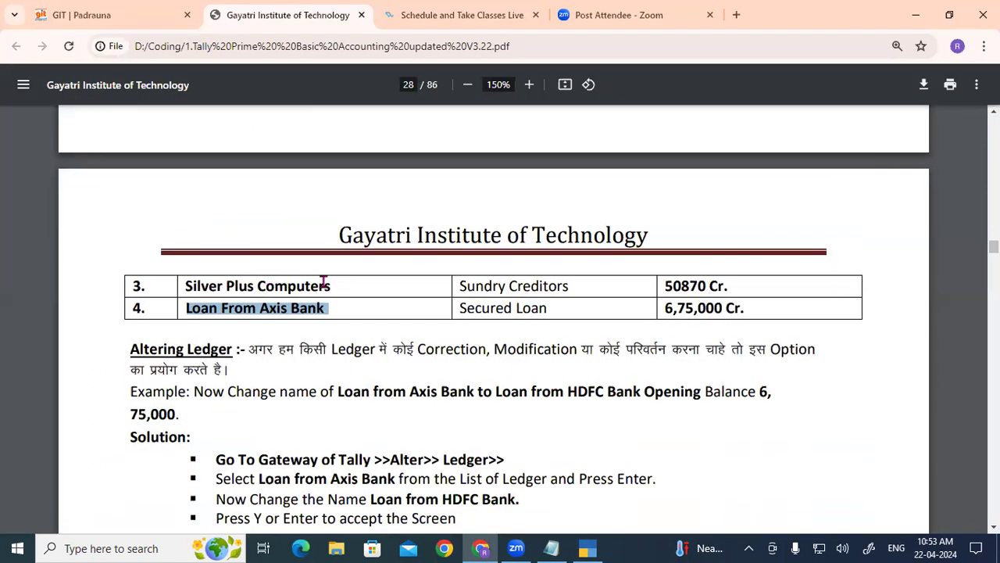
pyautogui.scroll(-1, 322, 283)
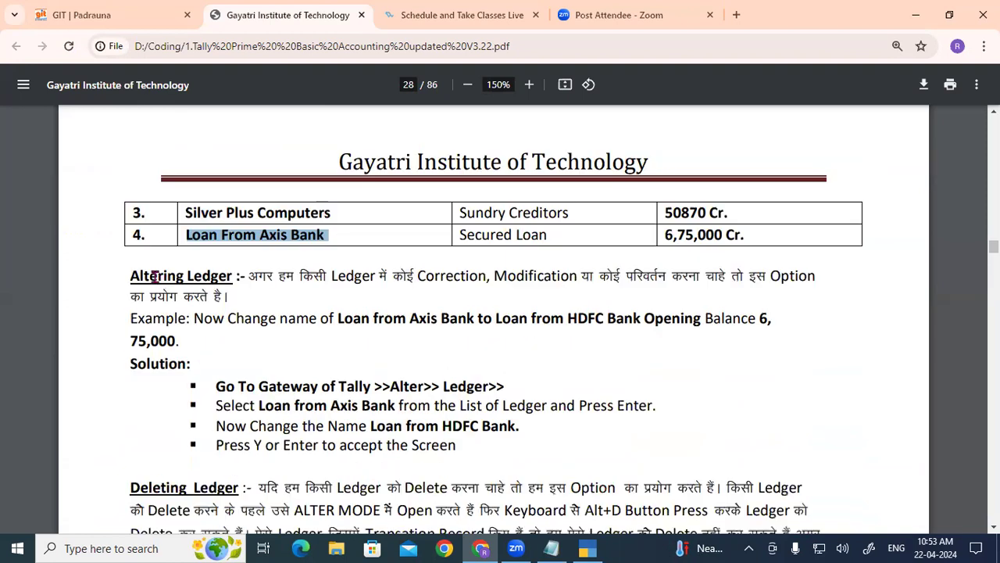
pyautogui.scroll(-3, 133, 274)
pyautogui.moveTo(129, 268); pyautogui.dragTo(237, 268)
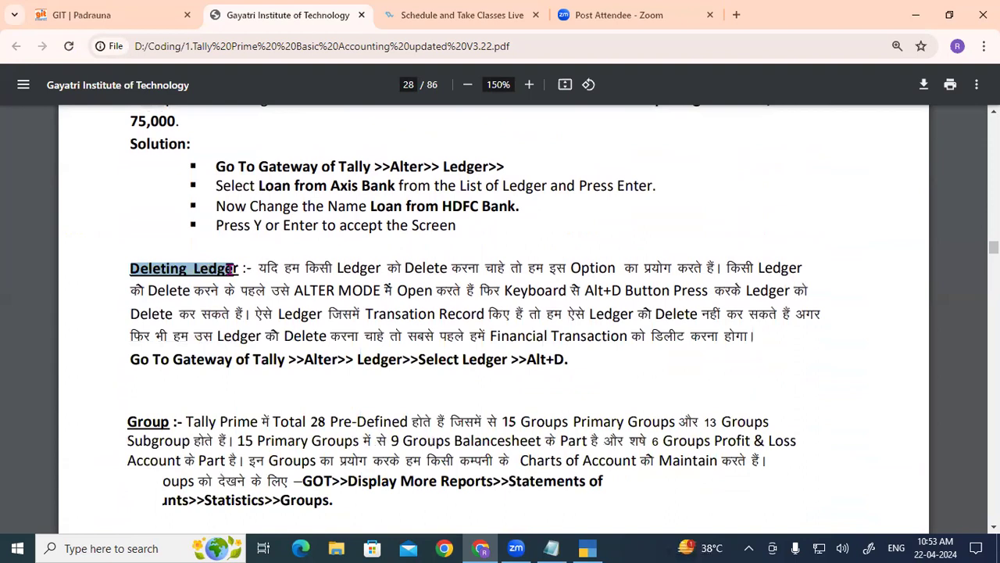
pyautogui.scroll(-3, 145, 208)
pyautogui.moveTo(126, 202); pyautogui.dragTo(332, 282)
pyautogui.scroll(-10, 323, 283)
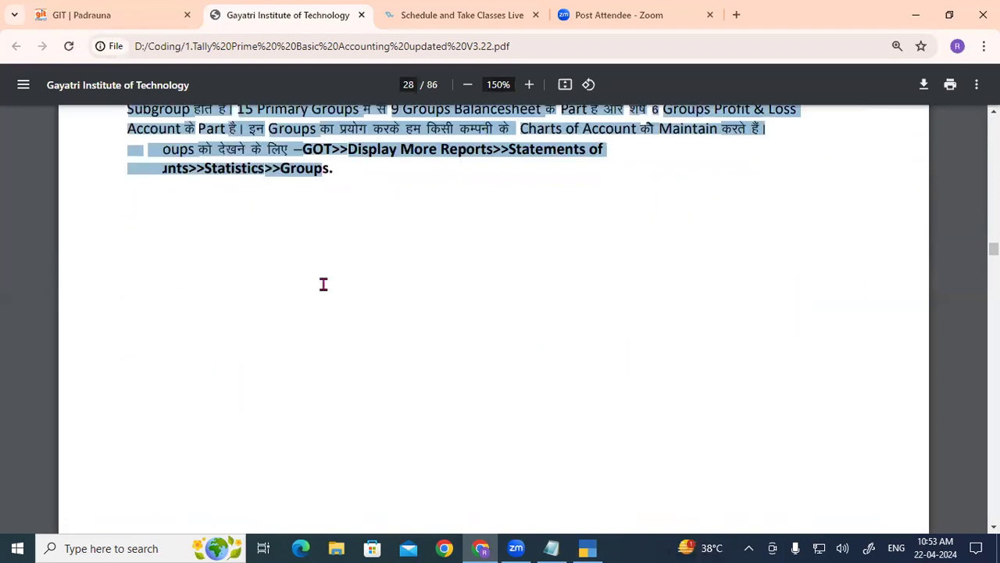
pyautogui.moveTo(139, 181); pyautogui.dragTo(258, 179)
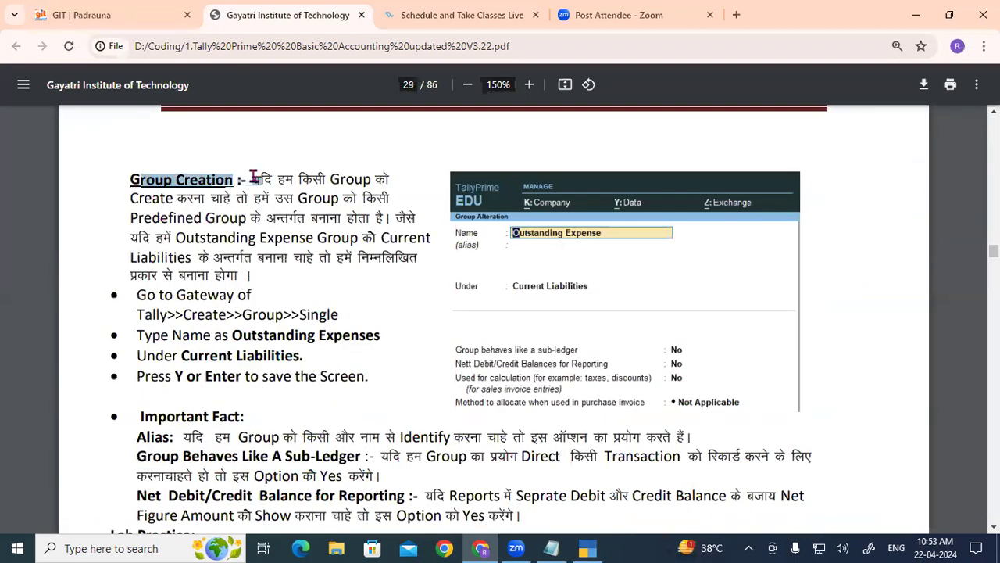
pyautogui.scroll(20, 245, 249)
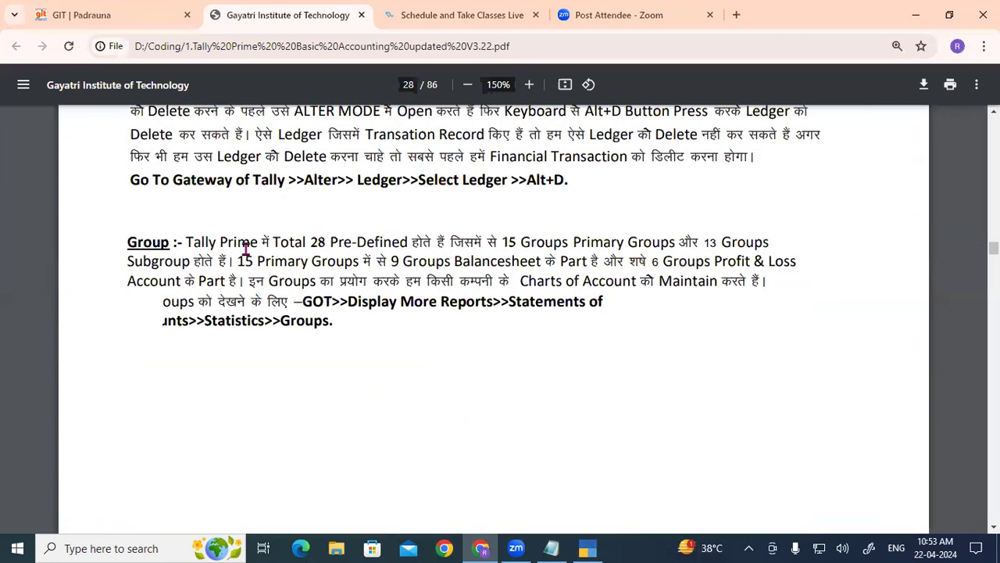
pyautogui.scroll(5, 245, 247)
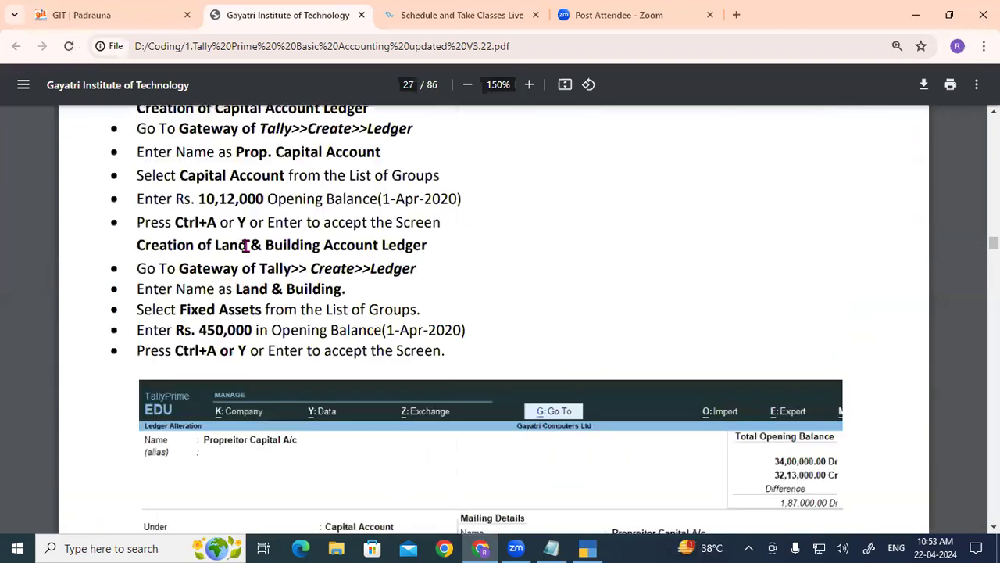